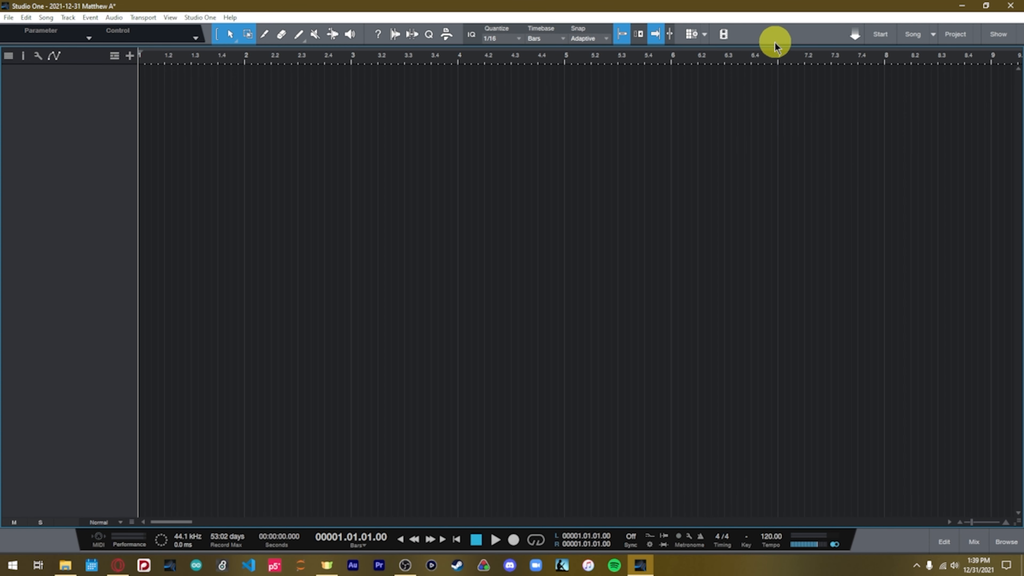
Step: Open the video player and check out its full-screen view and its size options
click(723, 35)
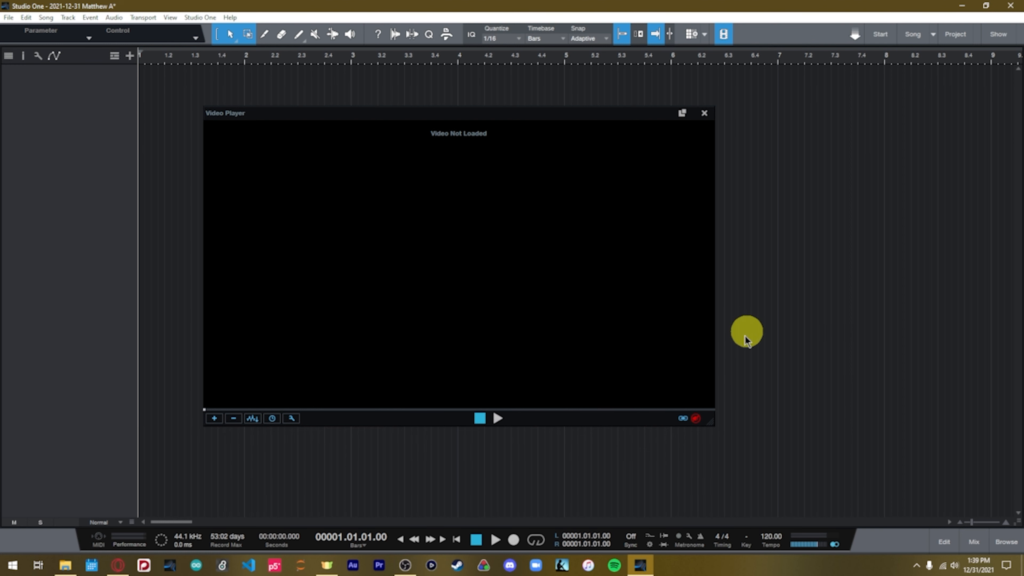
click(681, 114)
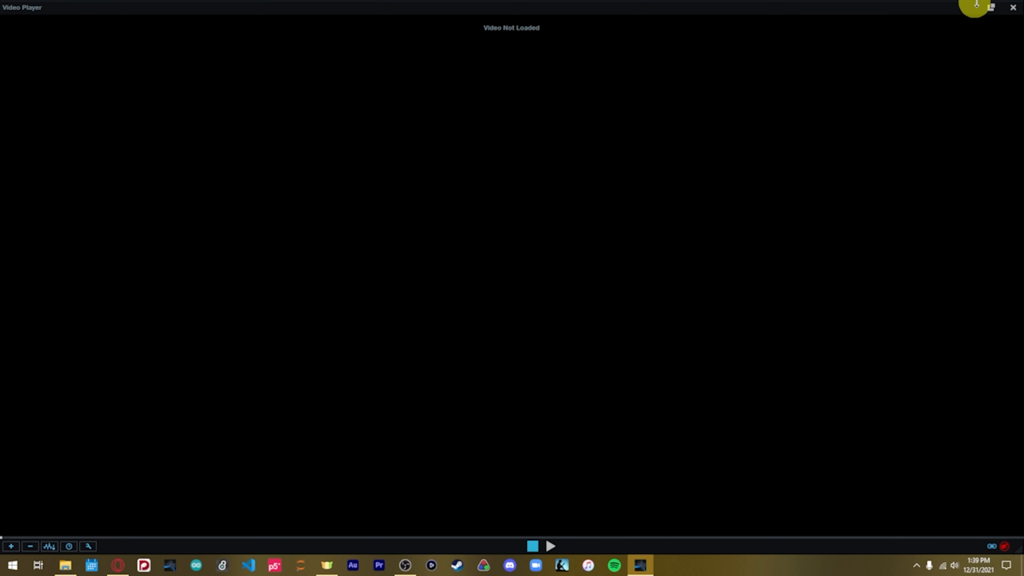
click(988, 7)
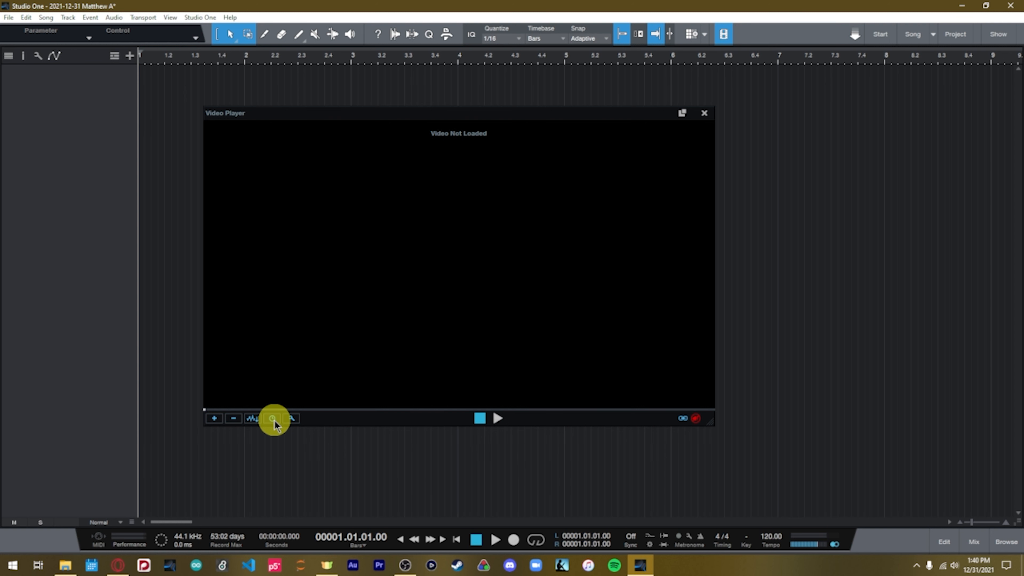
click(291, 418)
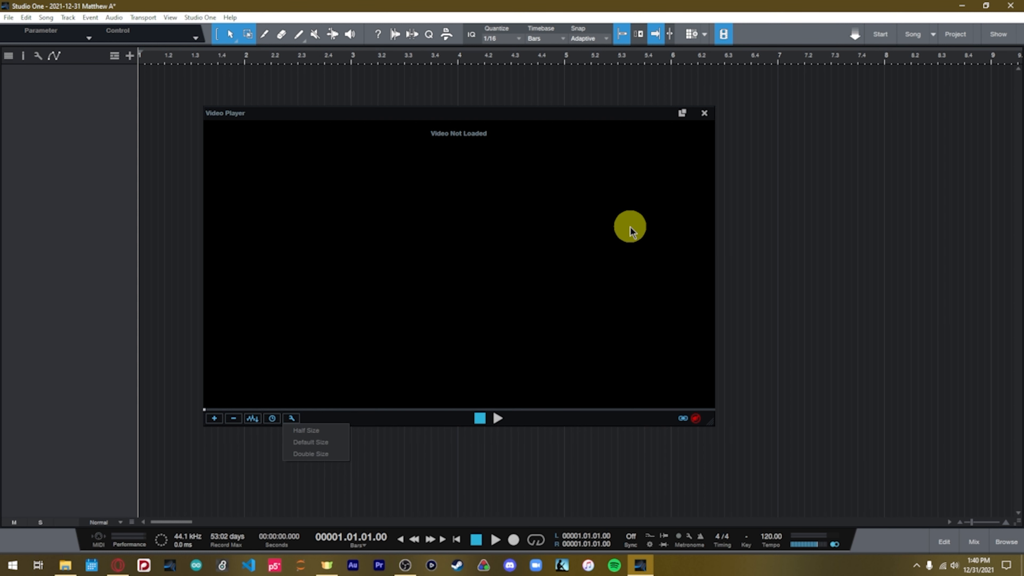
click(798, 231)
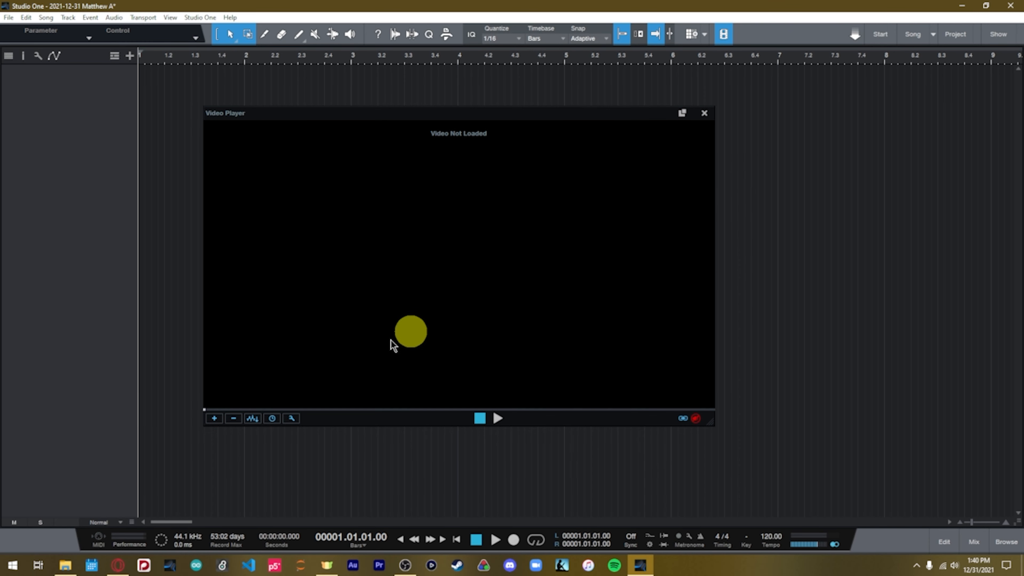
Step: Import 200430_Reading Books_01_4k_021 from the Downloads folder into the video player and play part of the clip
click(213, 420)
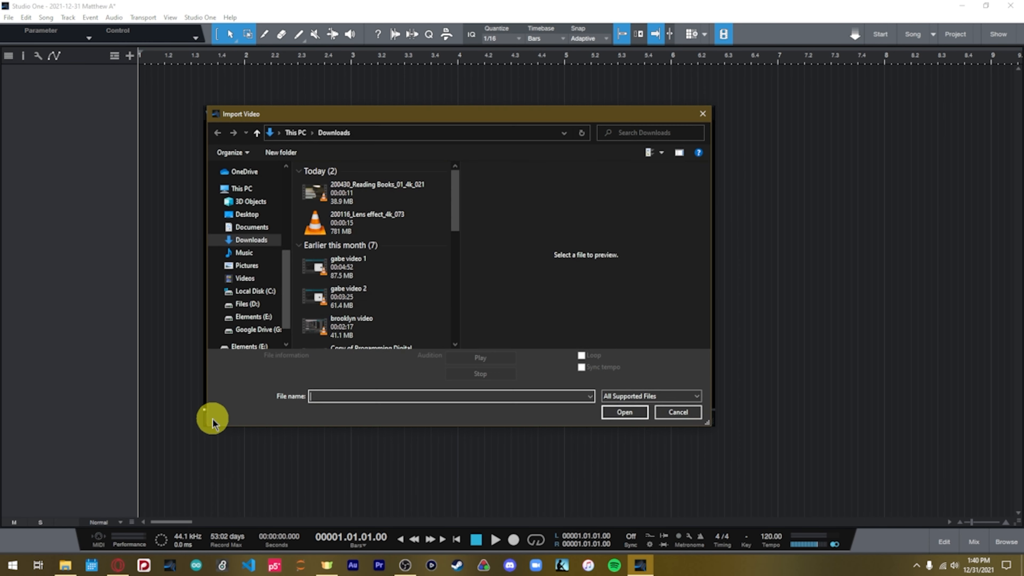
click(360, 193)
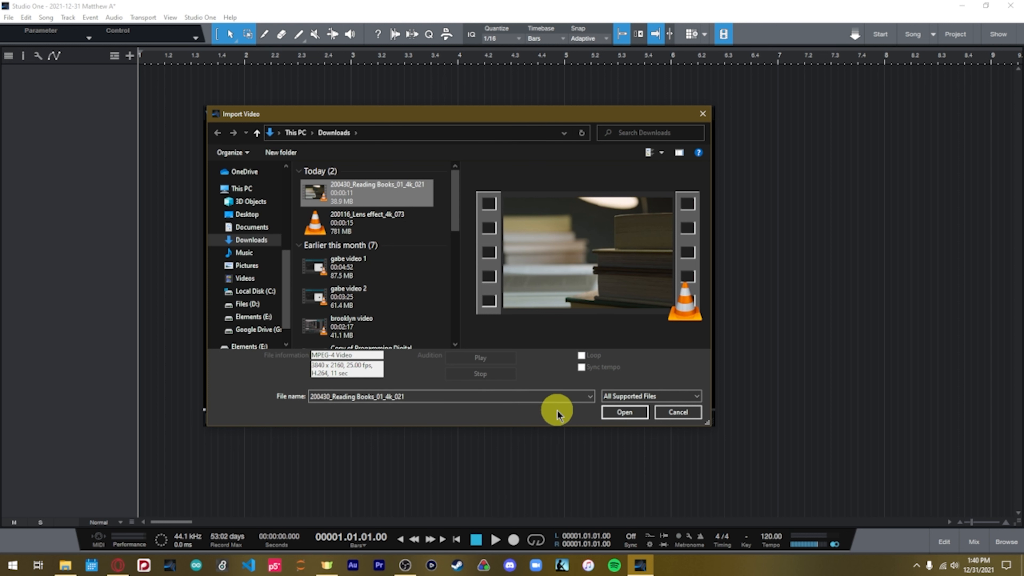
click(623, 413)
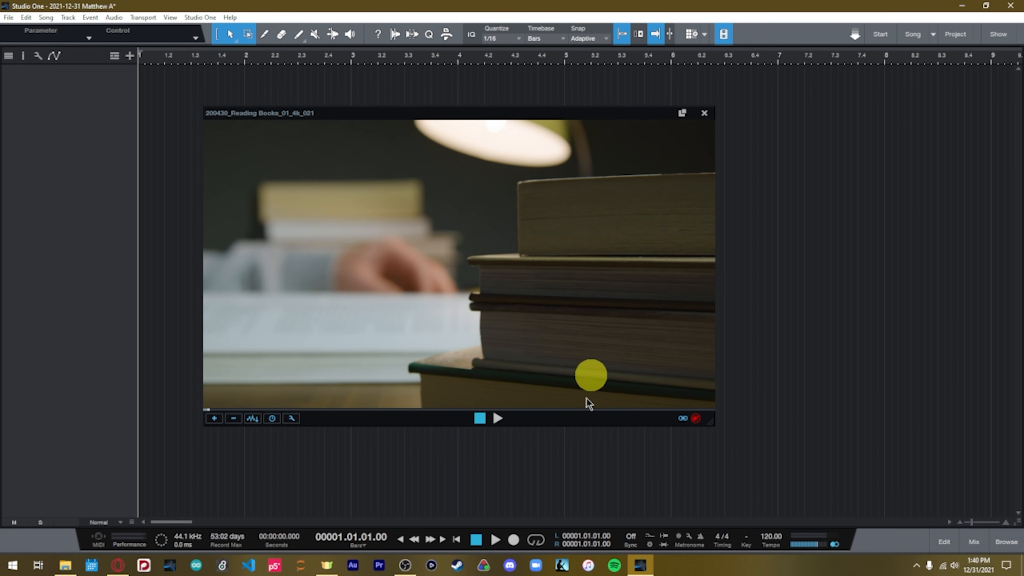
click(498, 421)
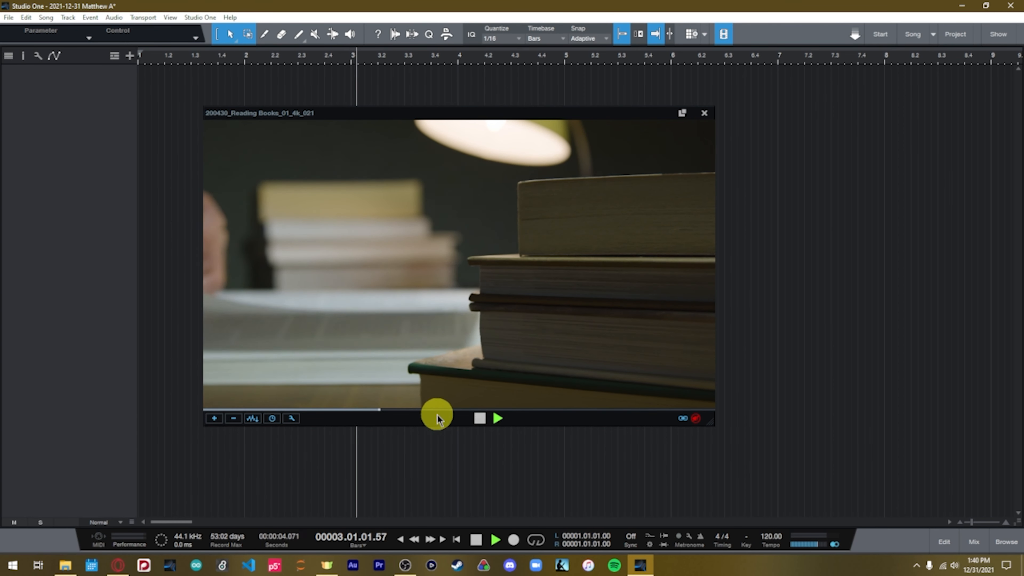
click(479, 419)
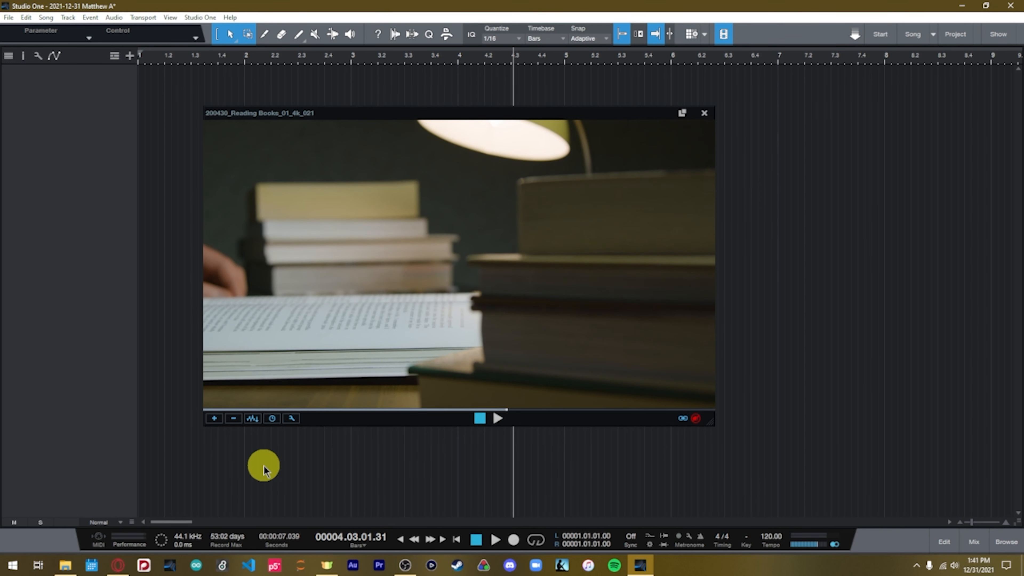
Step: Switch to the web browser to view the clip's Videvo source page, and close the browser
click(118, 565)
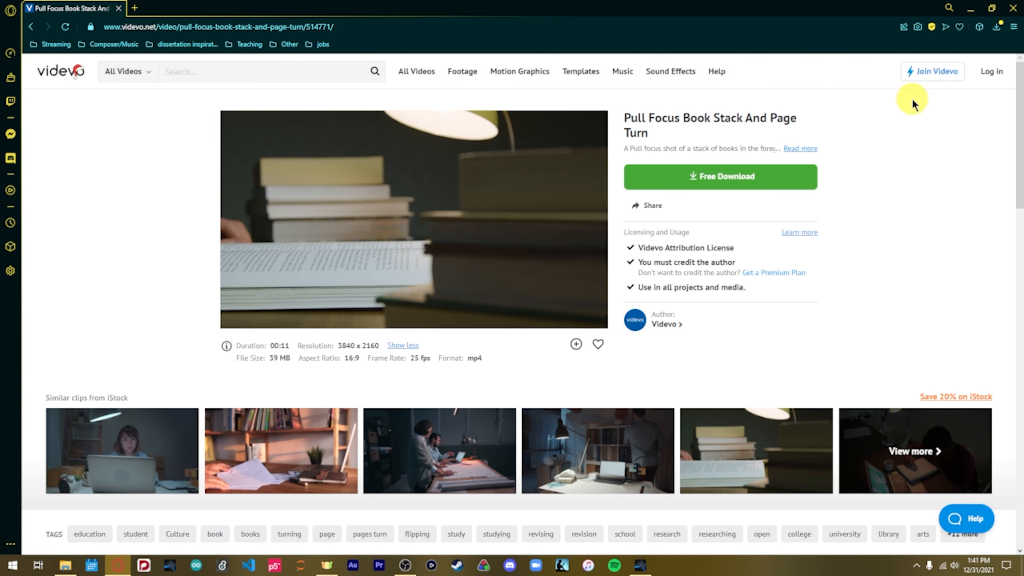
click(1013, 7)
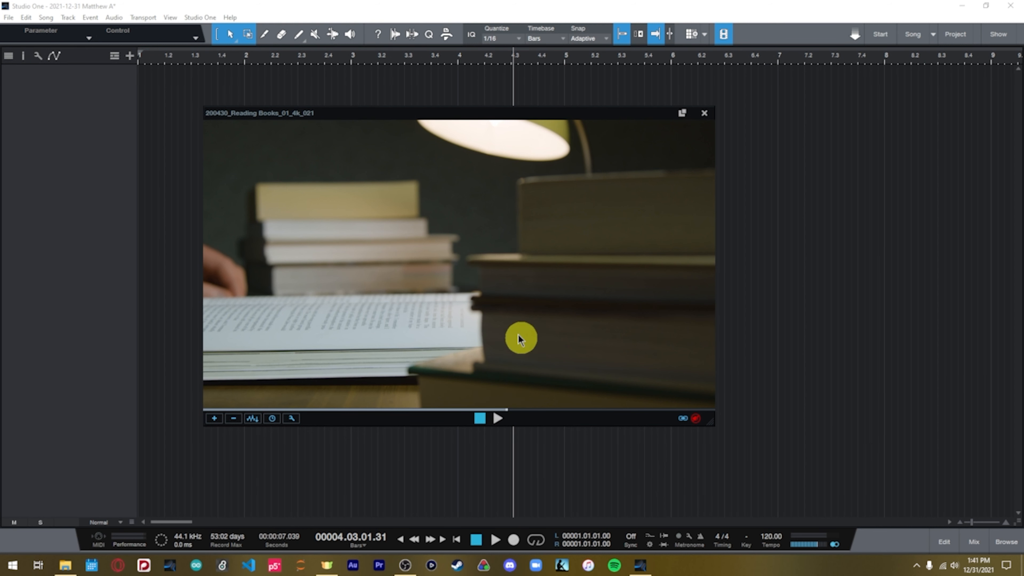
Step: Remove the loaded clip from the video player and close the player
click(234, 420)
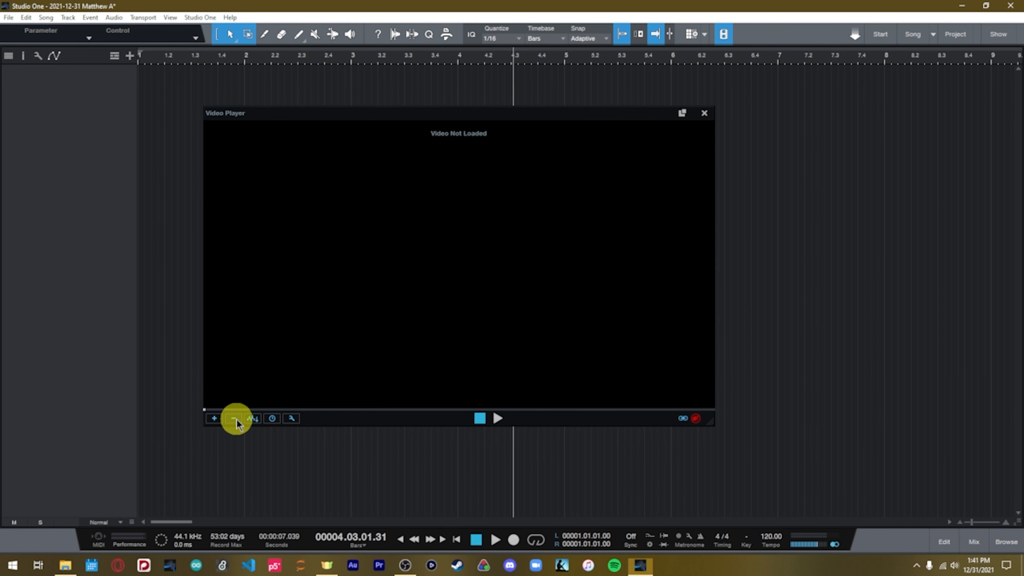
click(709, 113)
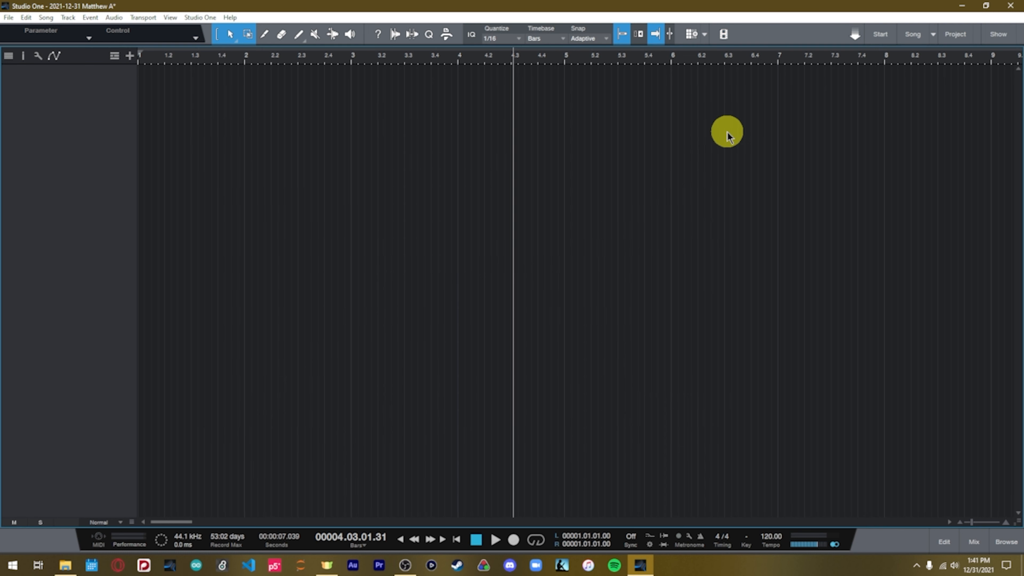
Step: Show the built-in file browser and look through the contents of the Documents folder
click(1009, 540)
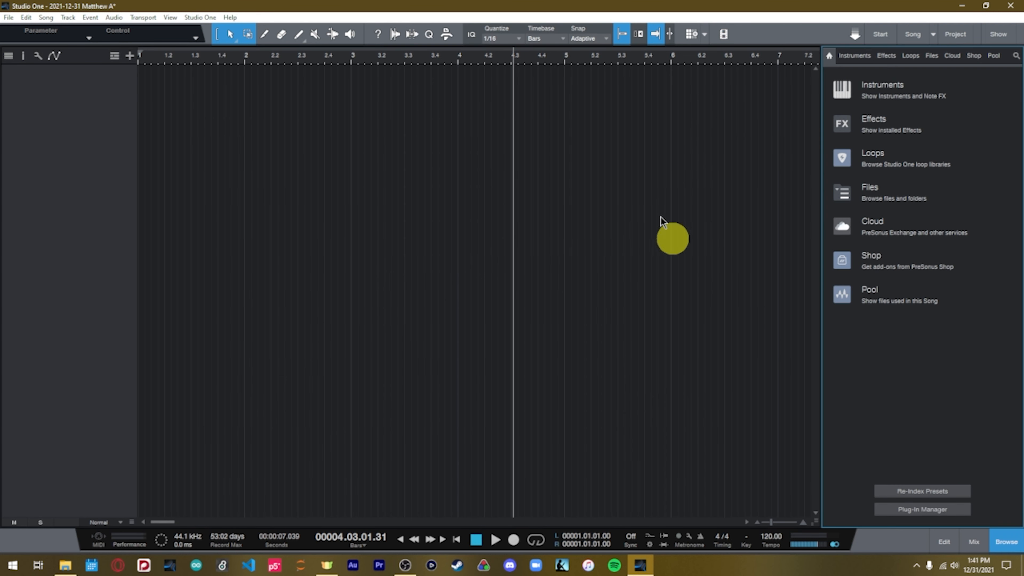
click(931, 56)
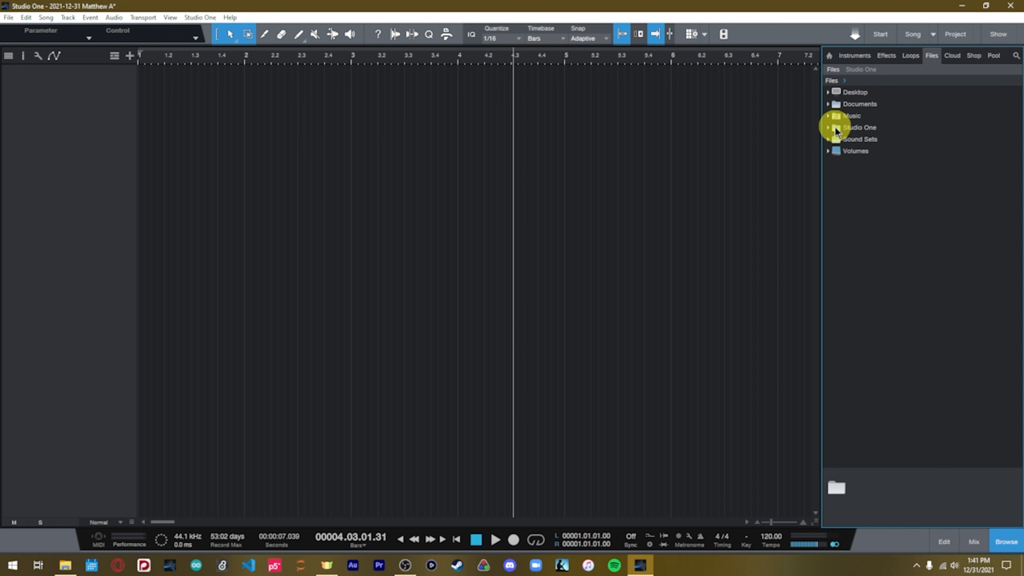
click(830, 104)
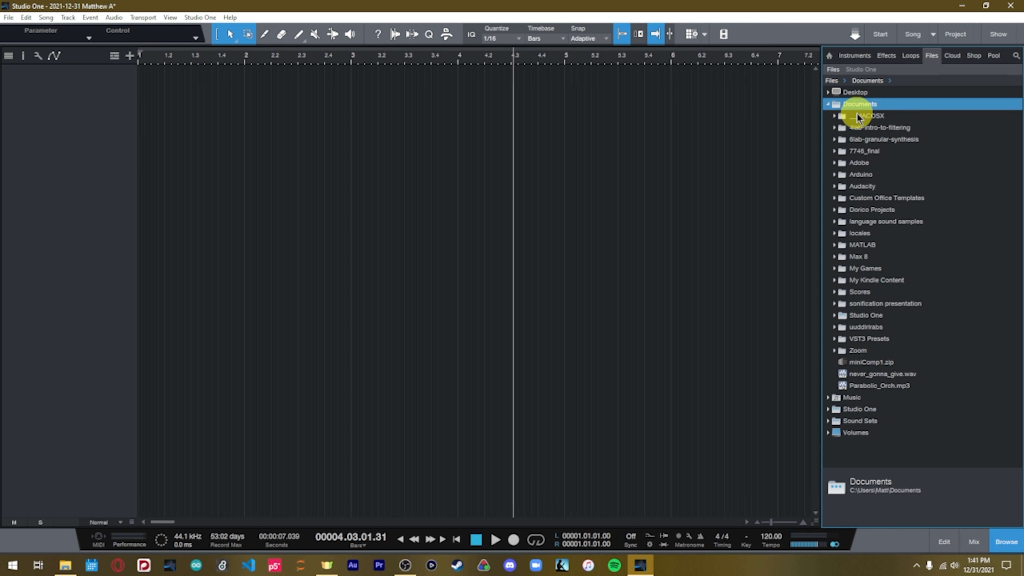
click(827, 104)
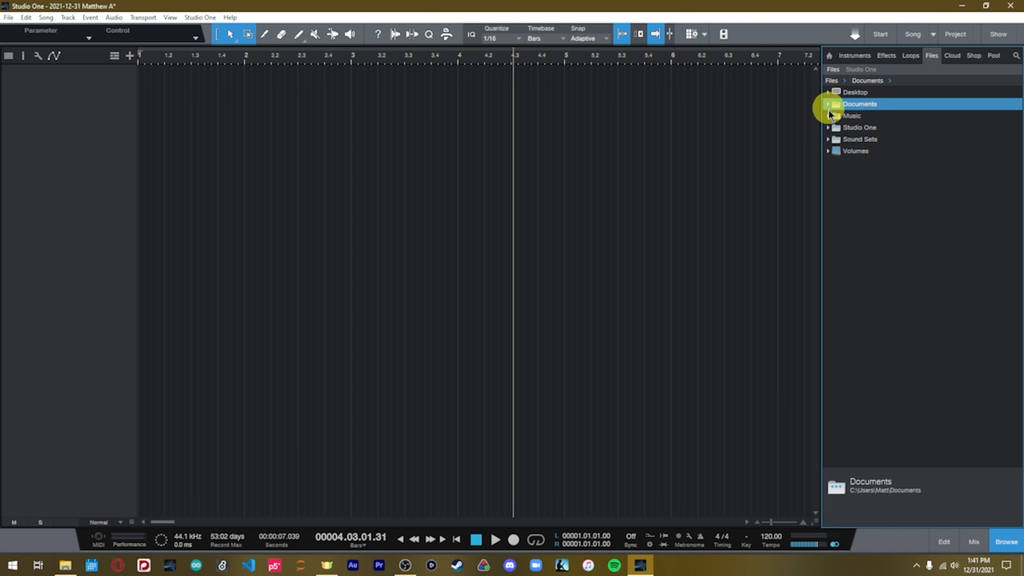
Step: Find the video files in the user's Downloads folder on the Local (C:) volume, and hide the file browser
click(827, 152)
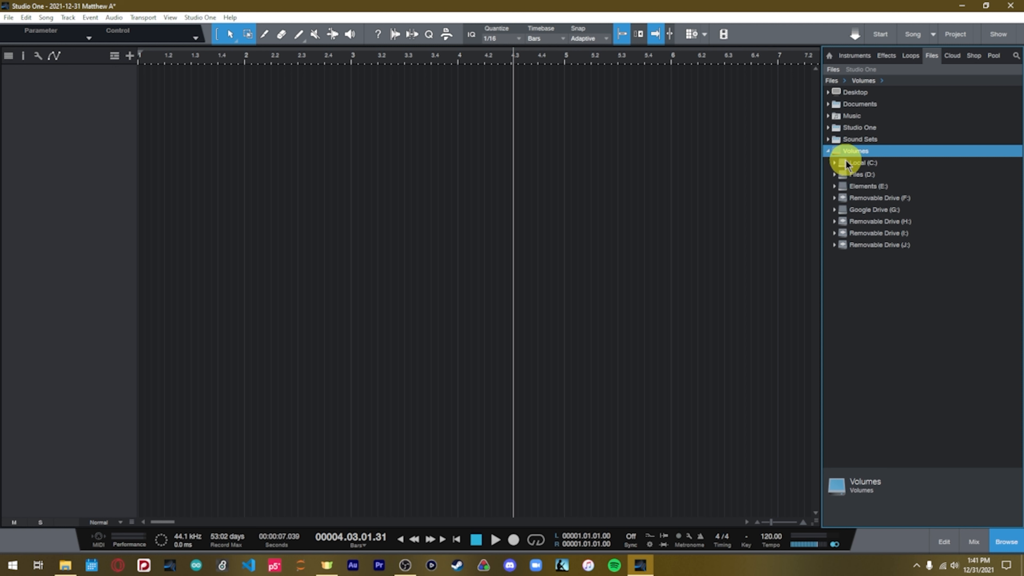
click(833, 163)
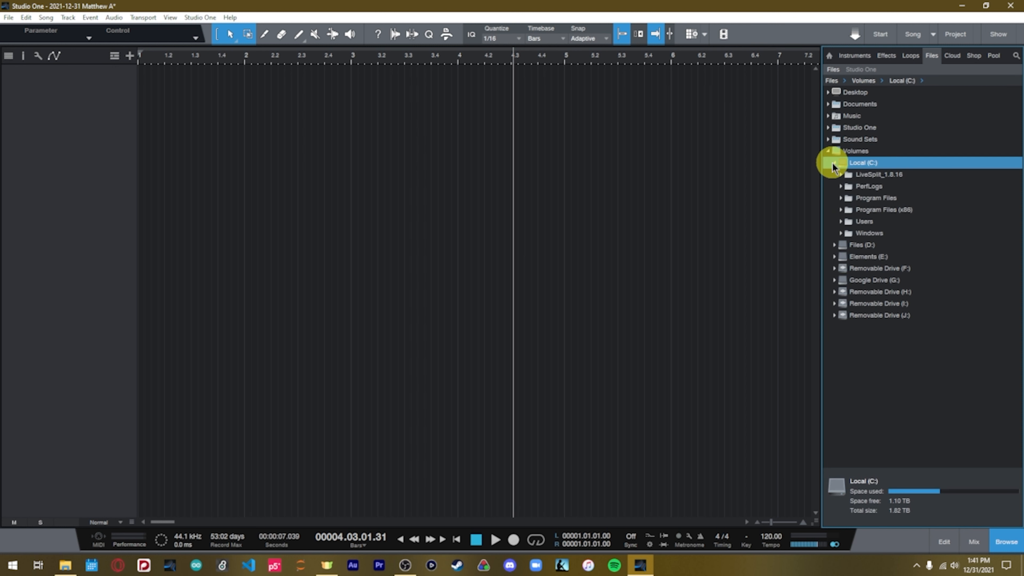
click(841, 222)
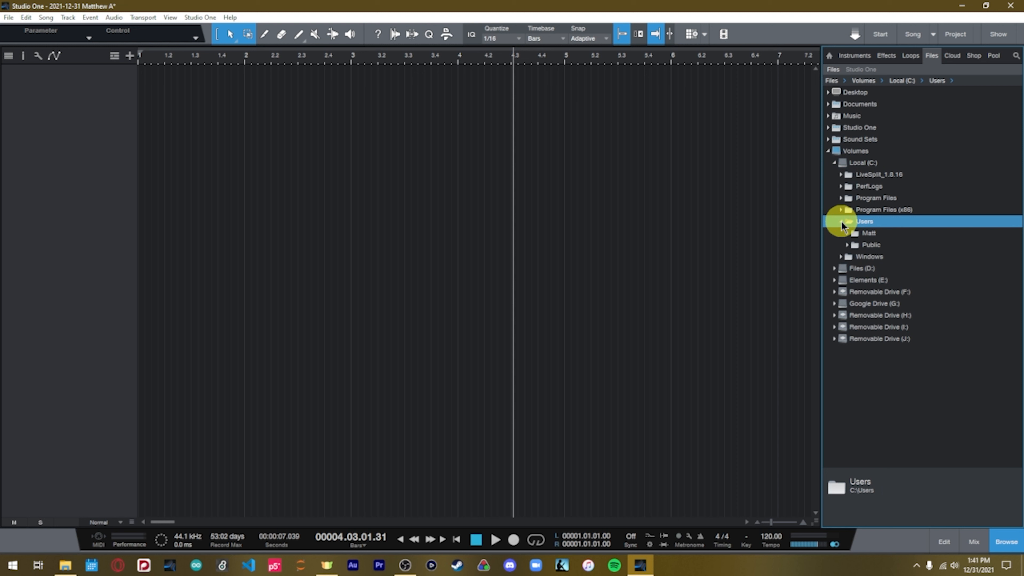
click(848, 233)
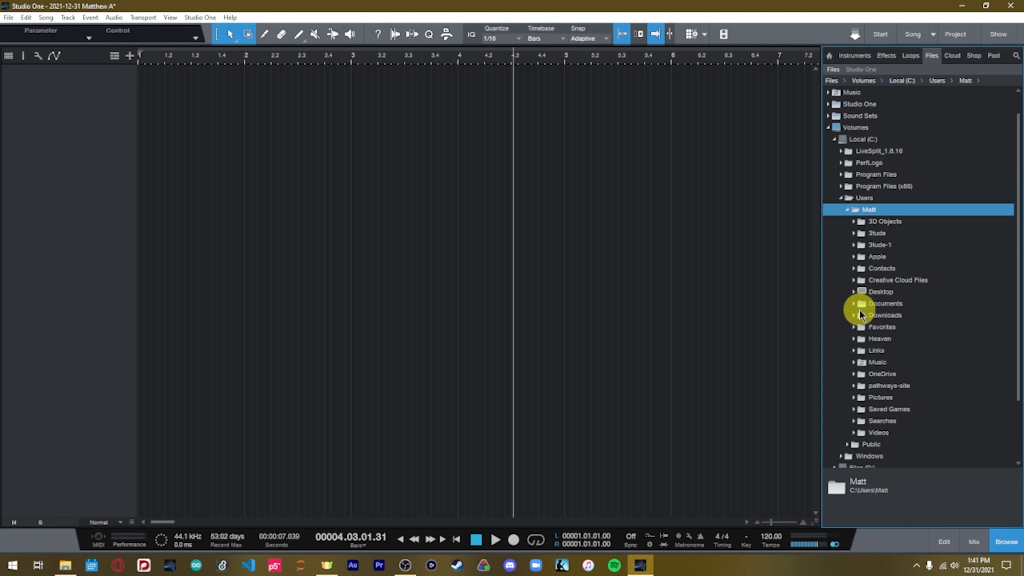
click(855, 316)
scroll(850, 355, down, 4)
scroll(850, 416, up, 5)
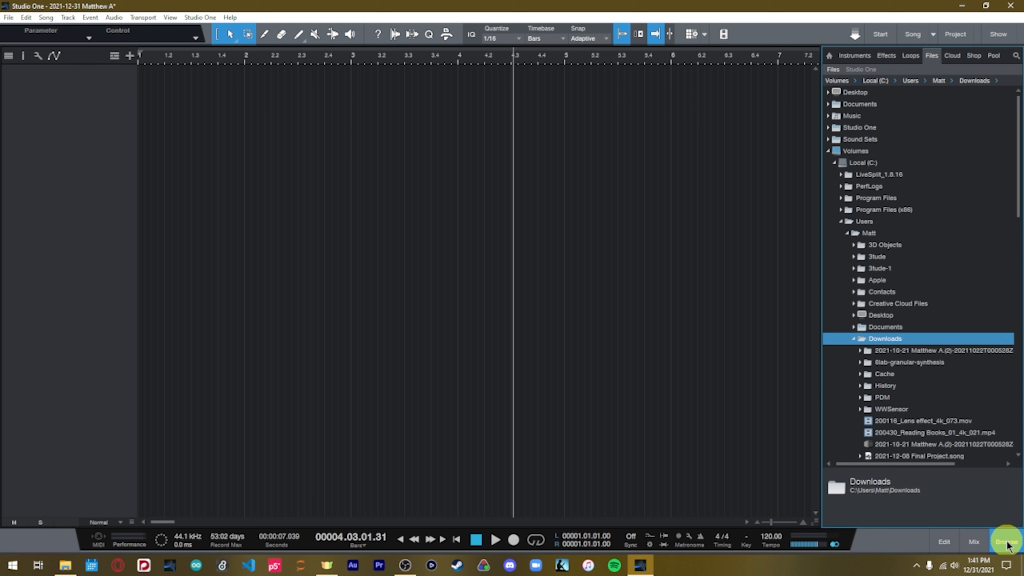
click(828, 55)
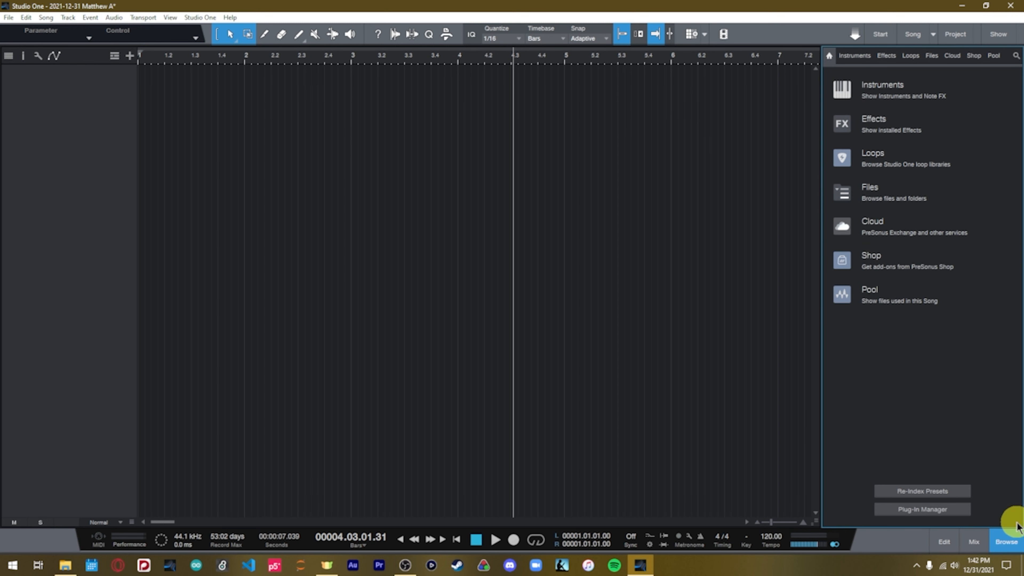
click(1008, 541)
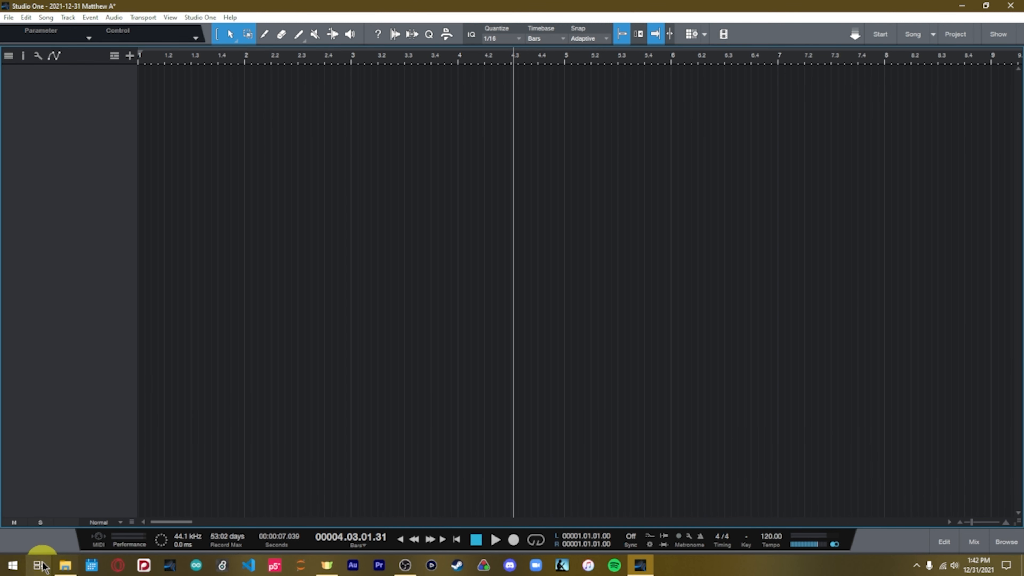
Step: Import 200430_Reading Books_01_4k_021 from File Explorer into the empty arrangement and reposition the video player
click(64, 567)
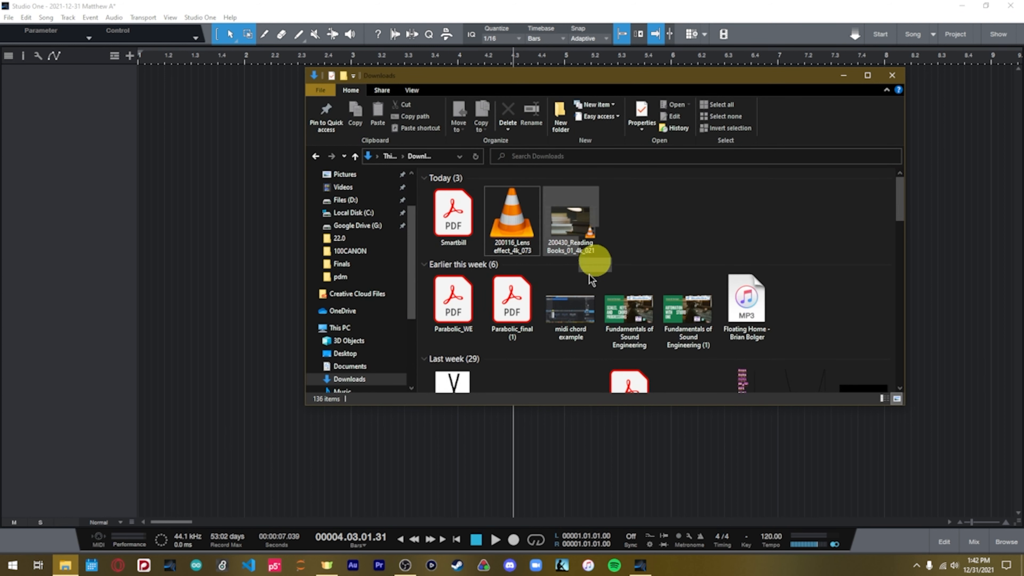
drag(575, 233, 146, 108)
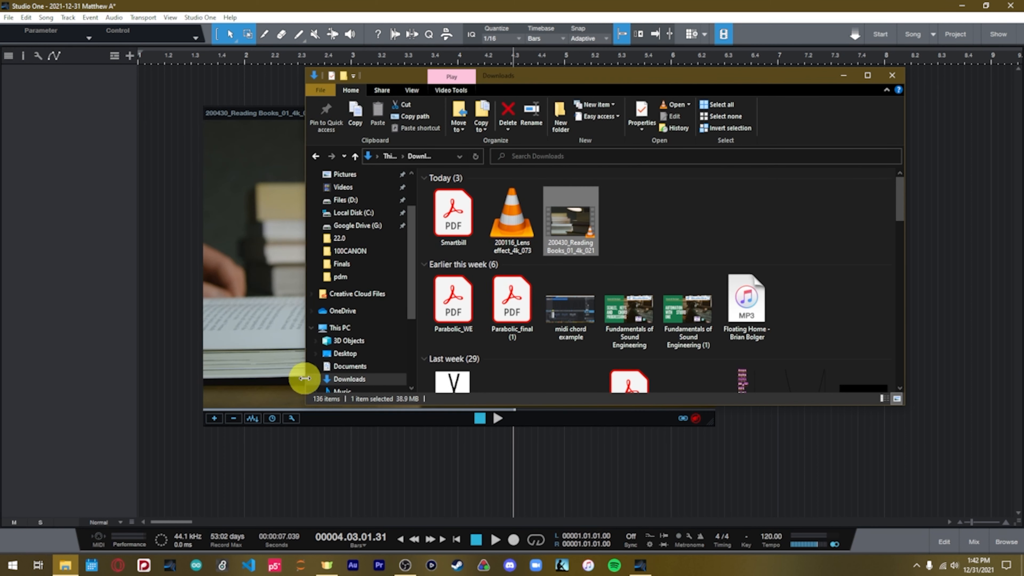
drag(274, 117, 109, 188)
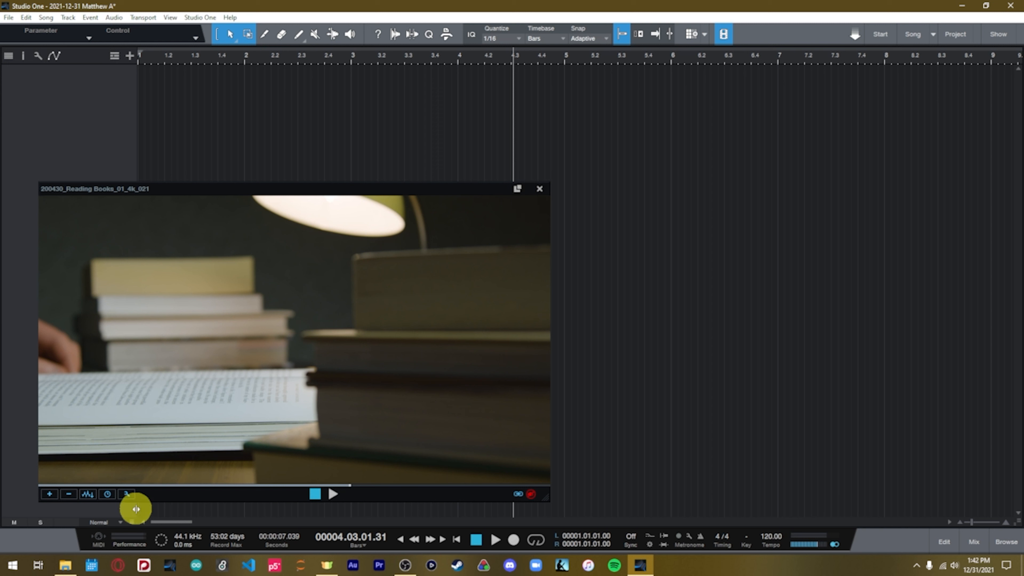
Step: Unload the Reading Books clip and close the video player
click(69, 496)
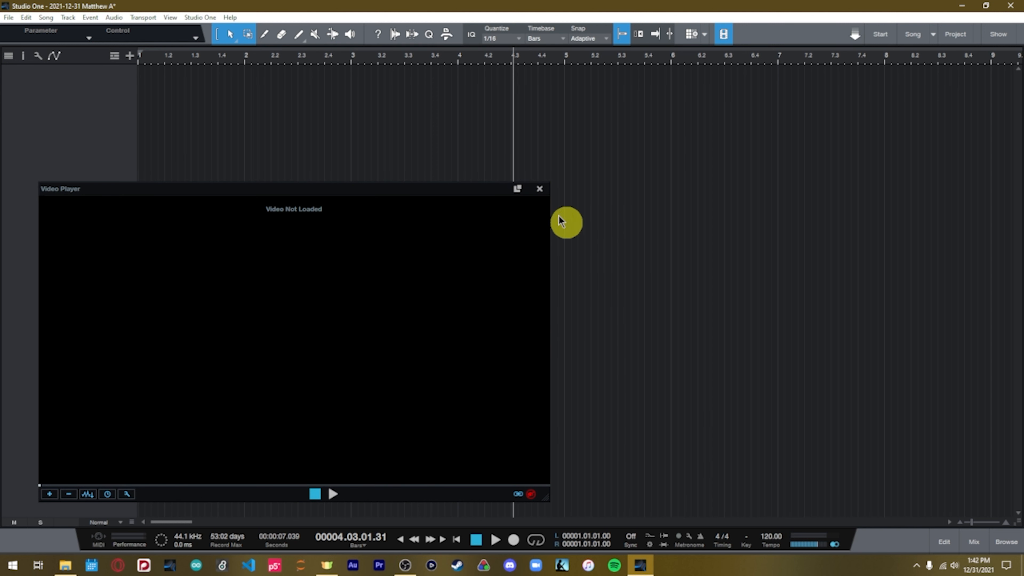
click(537, 186)
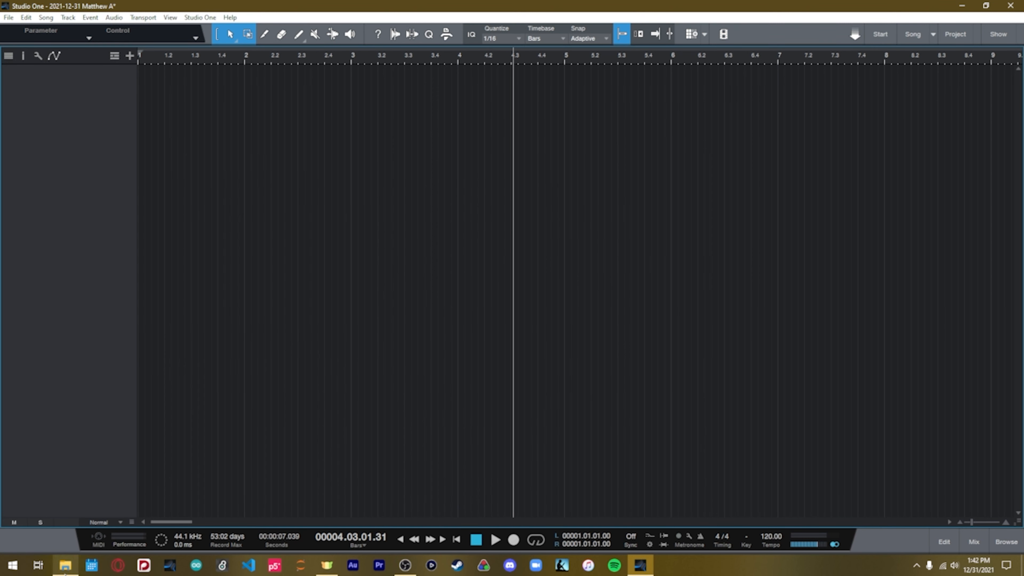
Step: Import 200430_Reading Books_01_4k_021 from File Explorer into the arrangement again, close File Explorer and move the video player over bars 4 to 8
click(65, 565)
drag(574, 225, 159, 92)
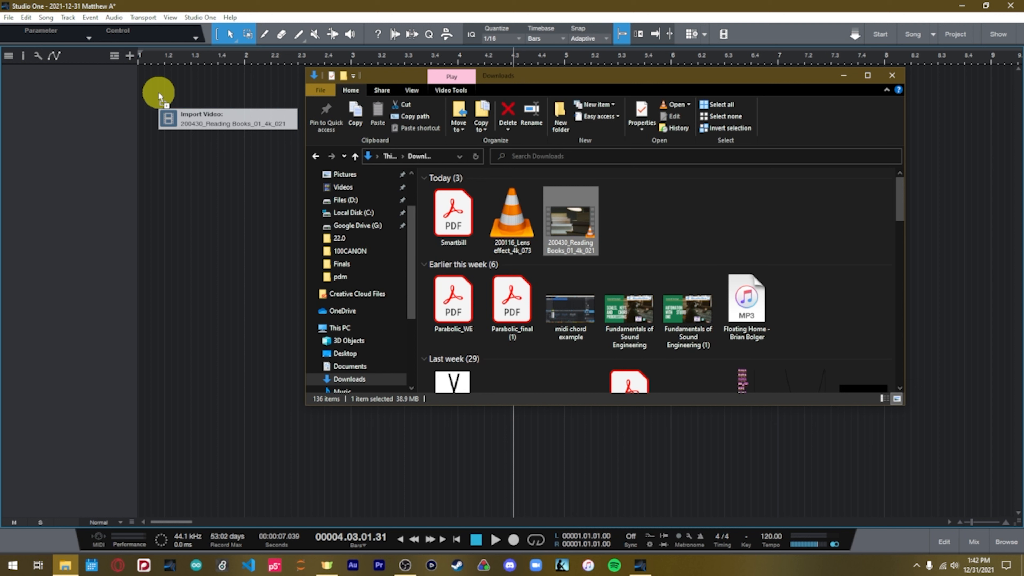
drag(159, 92, 158, 92)
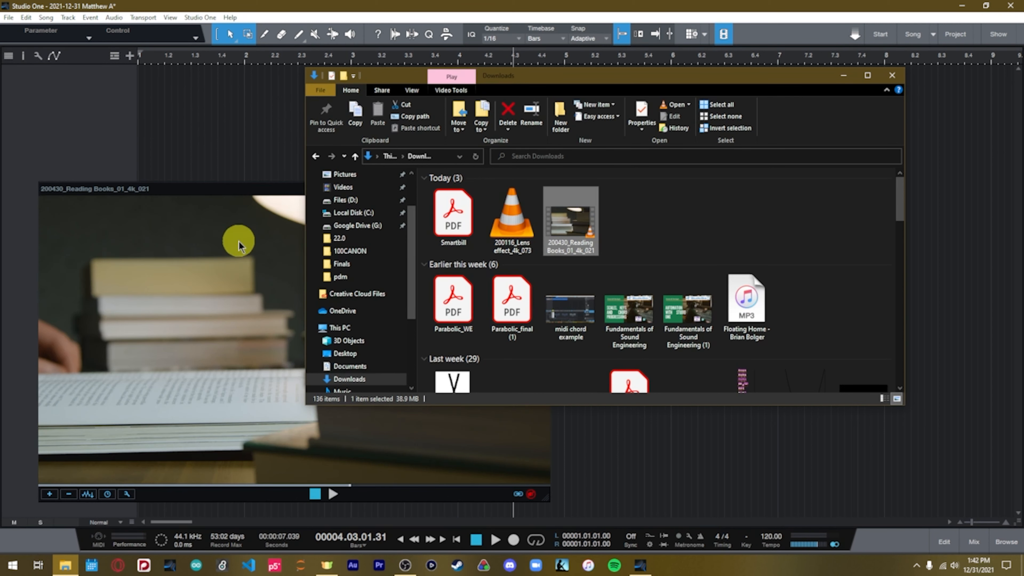
click(892, 76)
drag(366, 189, 756, 113)
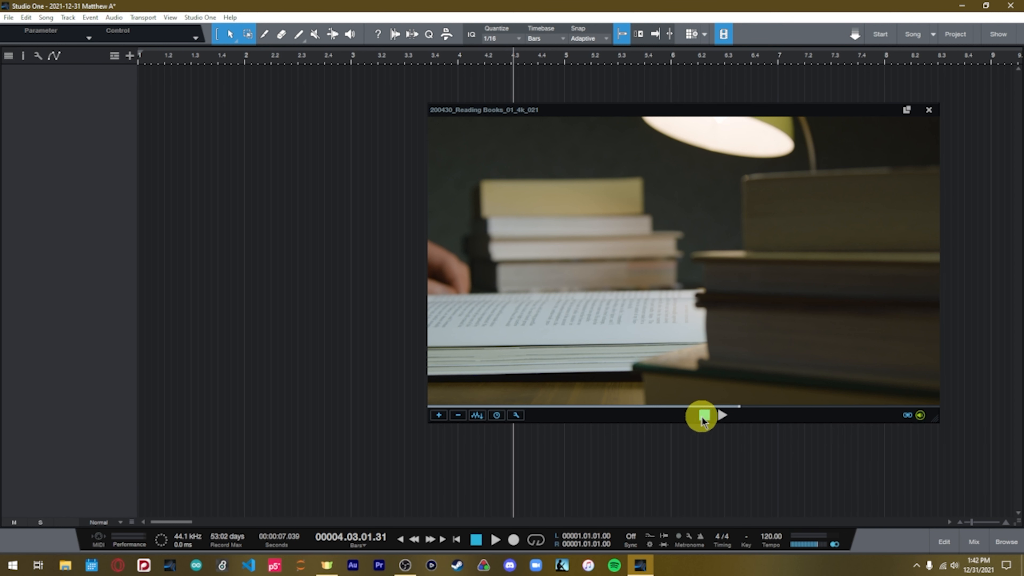
Step: Return the video to its start, play several seconds of it and stop playback
click(704, 415)
click(722, 416)
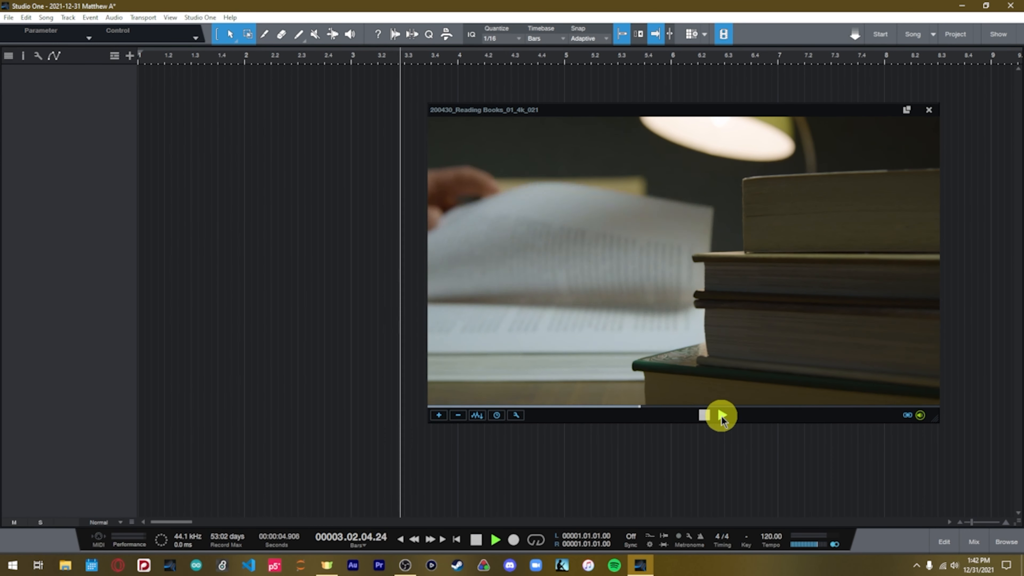
click(704, 415)
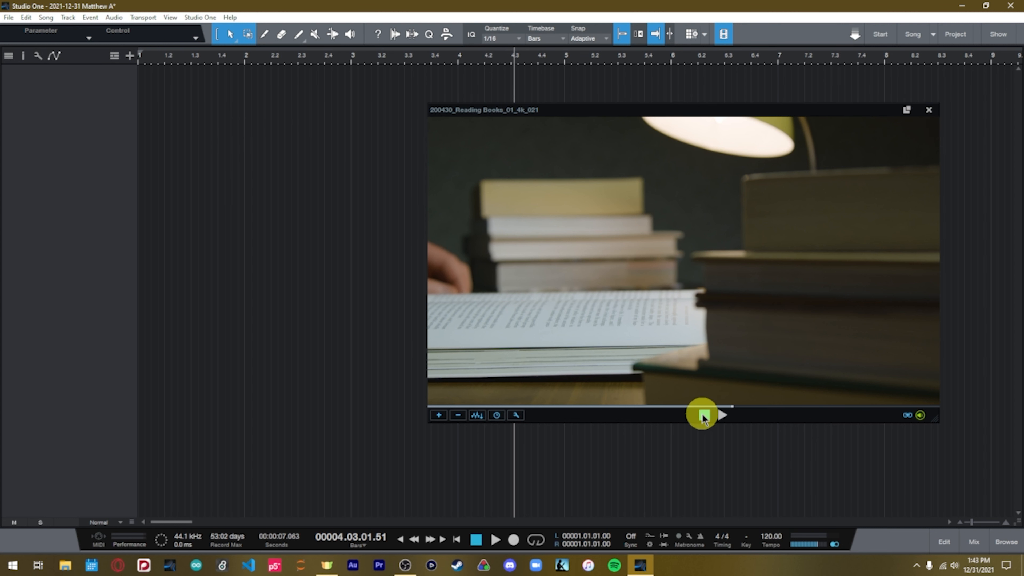
Step: Return the video to its start and move the video player over bars 3 to 7
click(704, 414)
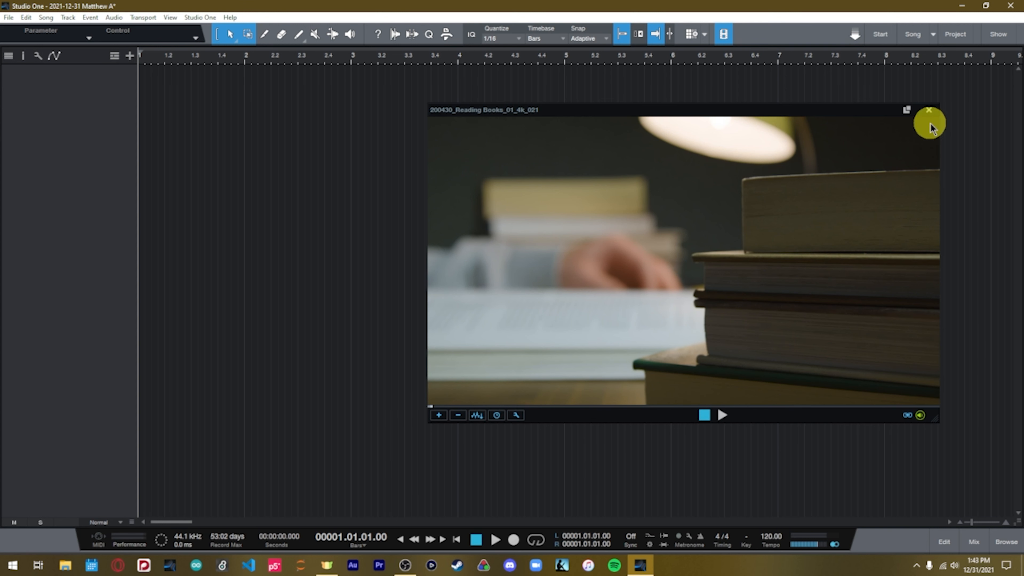
drag(820, 104, 749, 130)
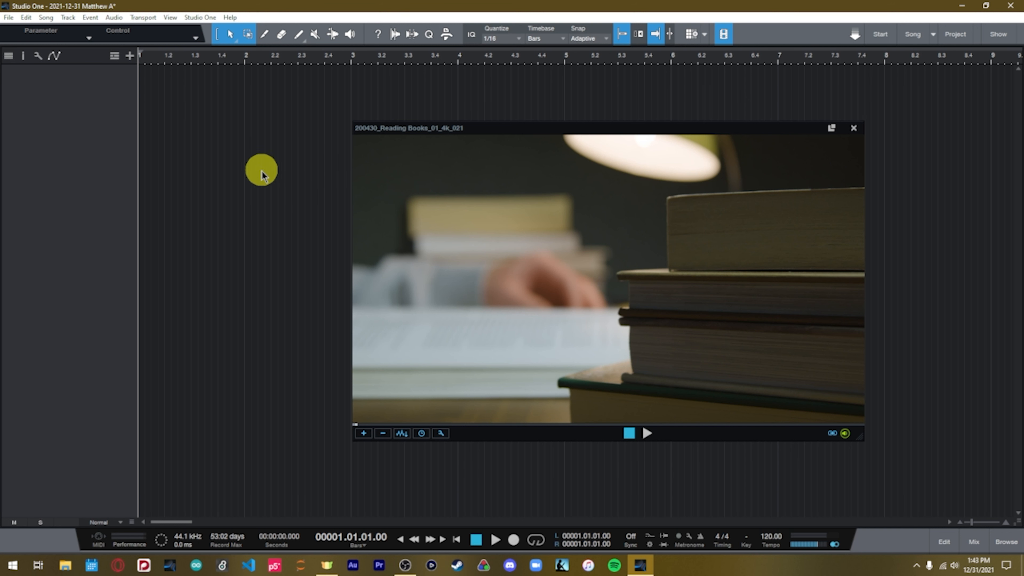
Step: Enlarge the video player through its display options and reposition the window over the arrangement
click(441, 433)
click(467, 469)
drag(585, 127, 384, 101)
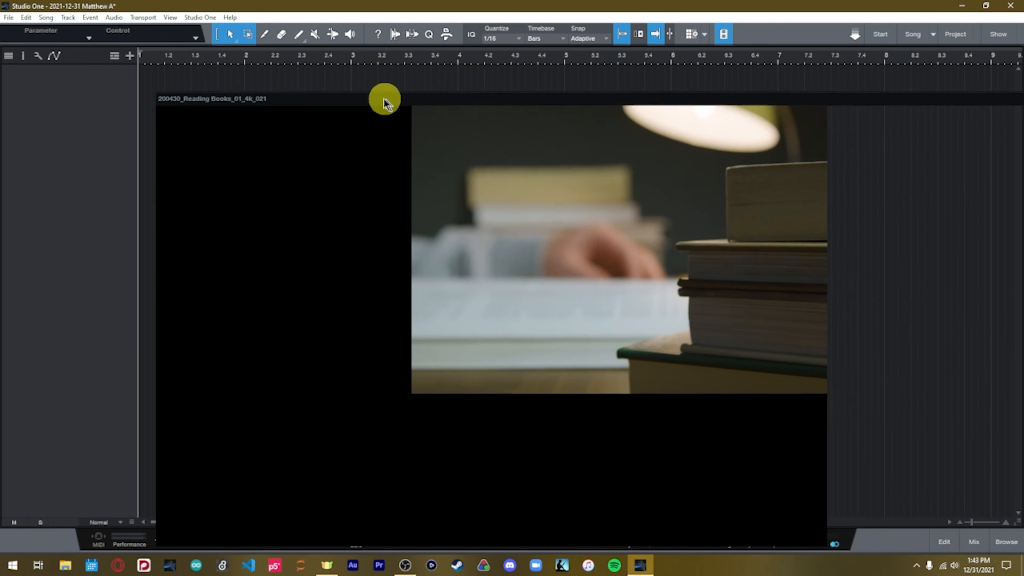
drag(610, 91, 539, 87)
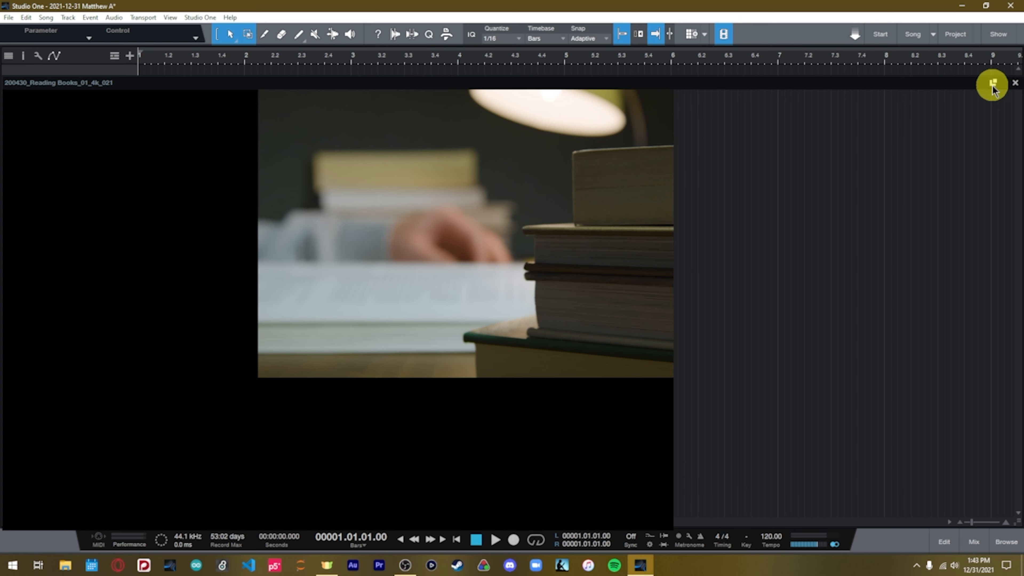
Step: Try to fit the enlarged video player to the screen by toggling its maximized state and reapplying display options
click(992, 85)
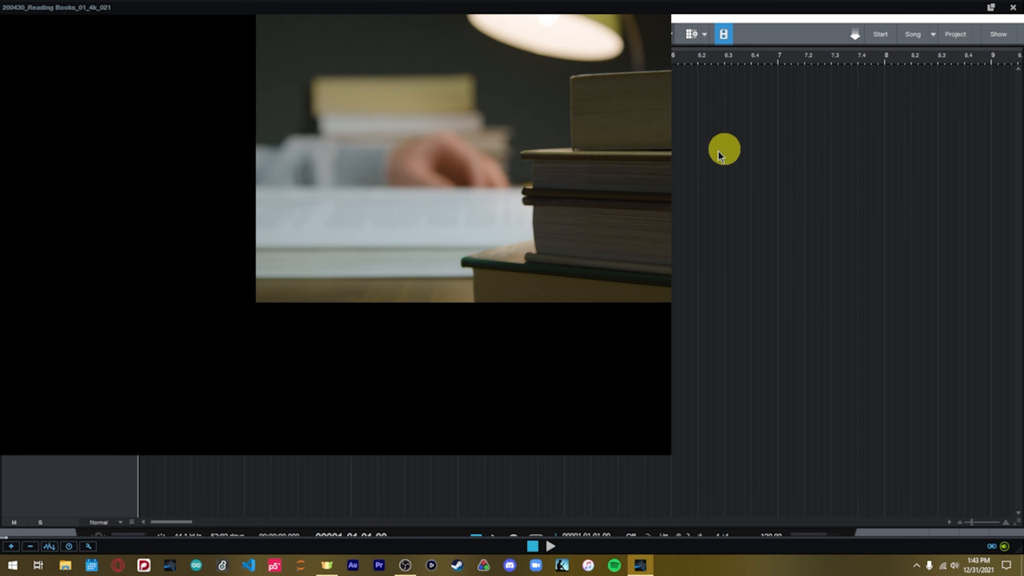
click(990, 9)
drag(125, 77, 222, 4)
click(167, 548)
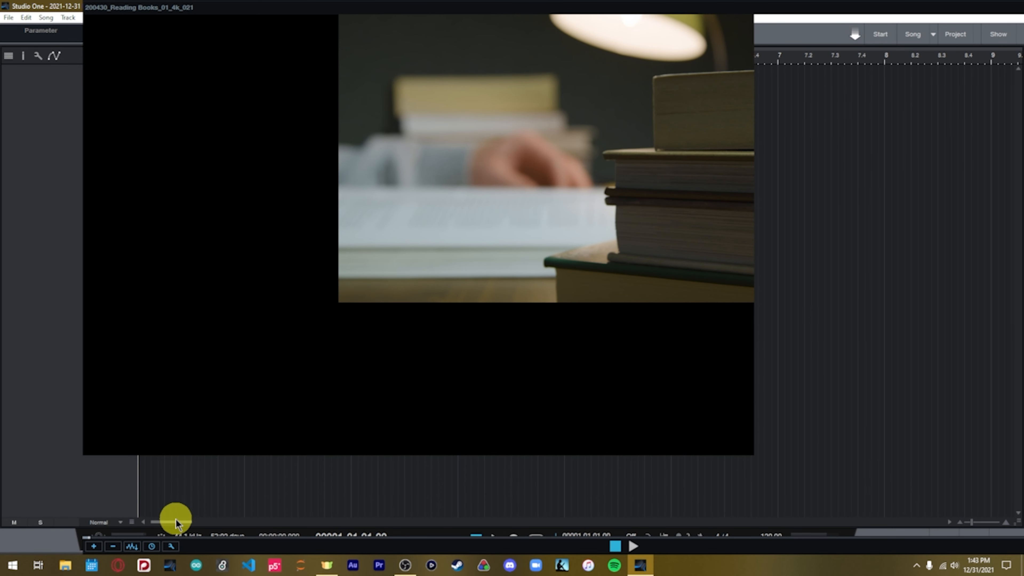
click(171, 547)
click(179, 525)
click(172, 542)
click(175, 516)
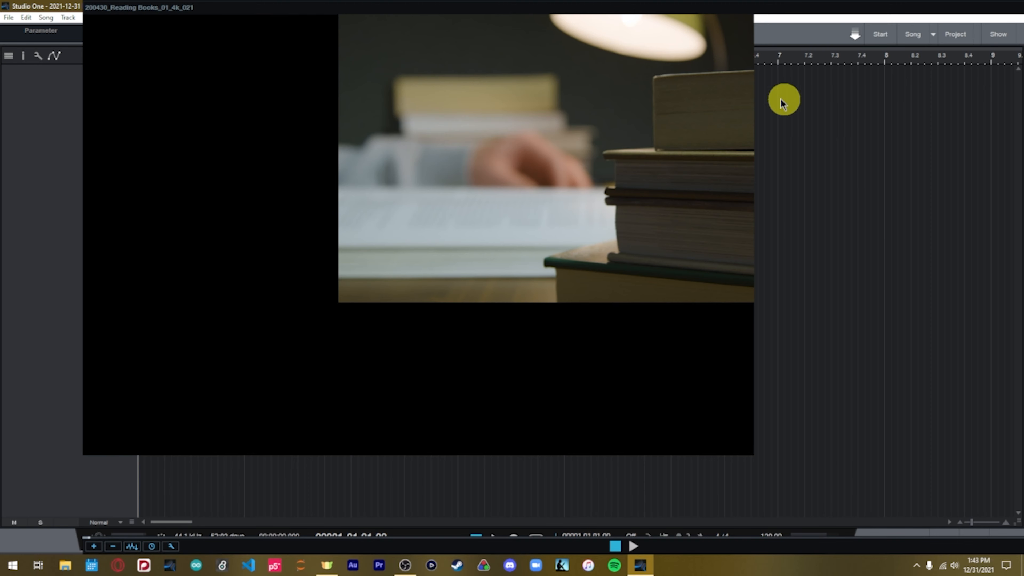
Step: Close and reopen the enlarged video player to refresh its picture, and reposition the window so its controls are reachable
drag(432, 7, 243, 55)
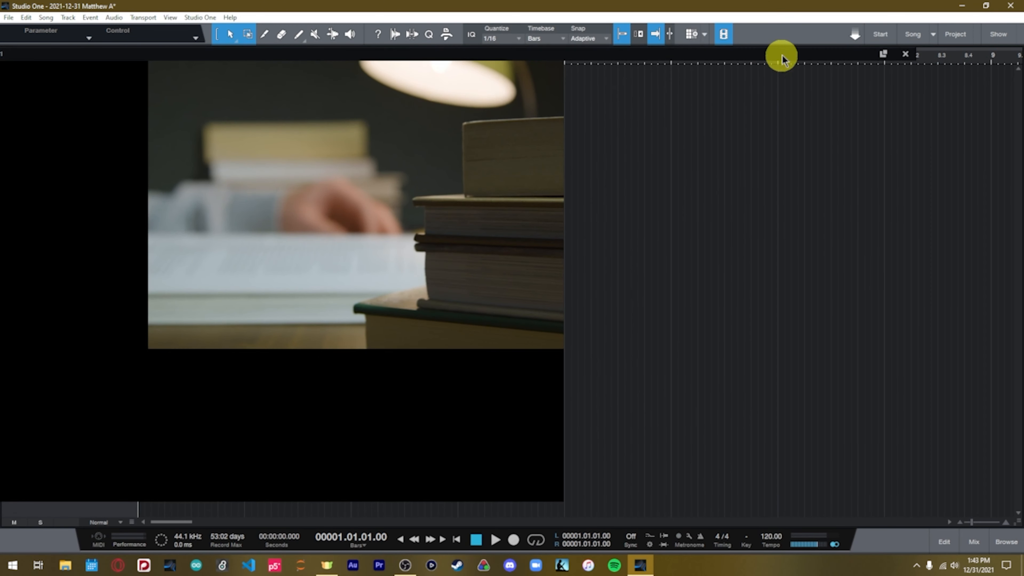
click(905, 54)
click(724, 35)
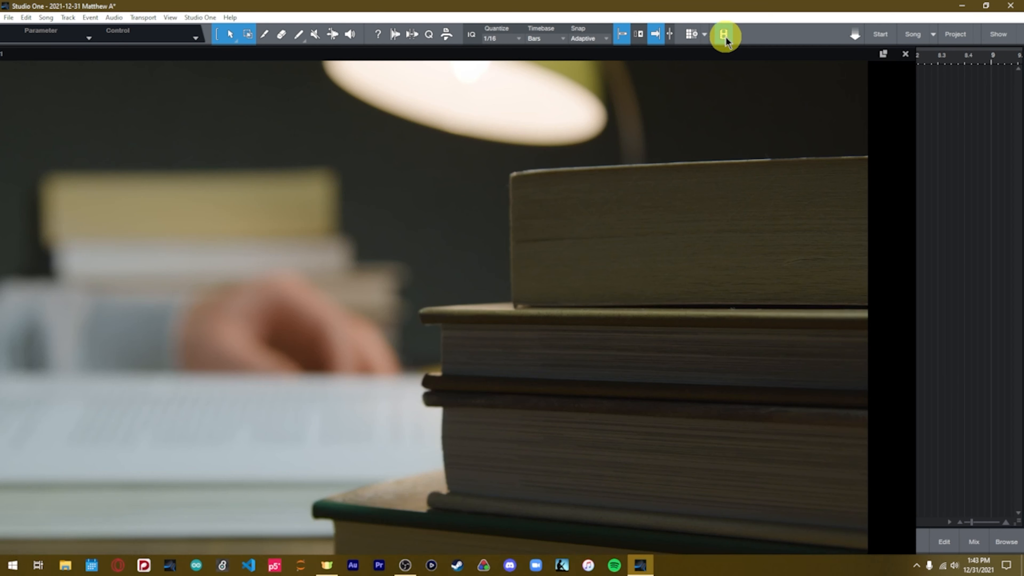
drag(743, 56, 864, 7)
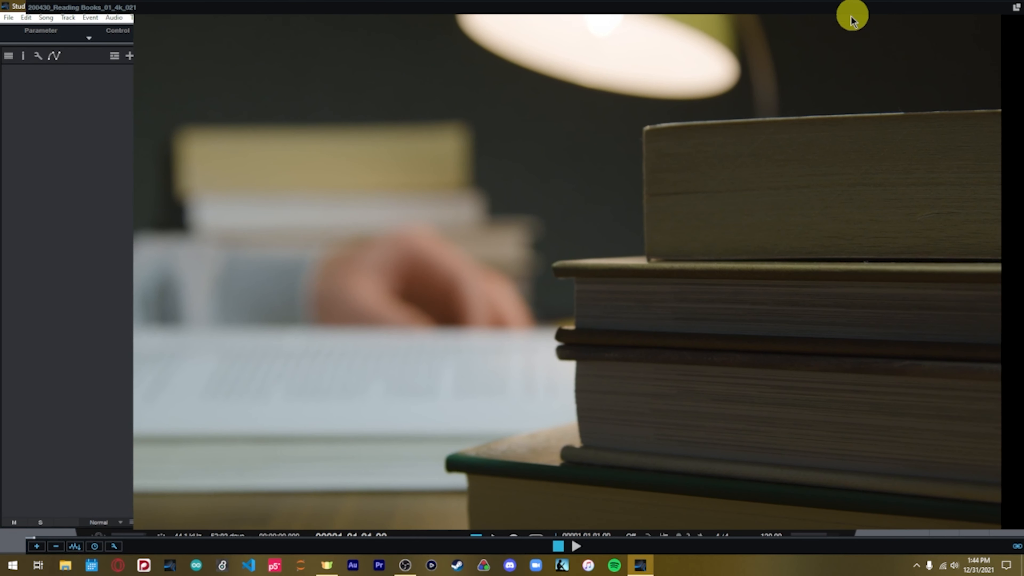
Step: Try further display options on the video player, repositioning the window between attempts
click(112, 549)
click(119, 522)
click(114, 548)
click(119, 516)
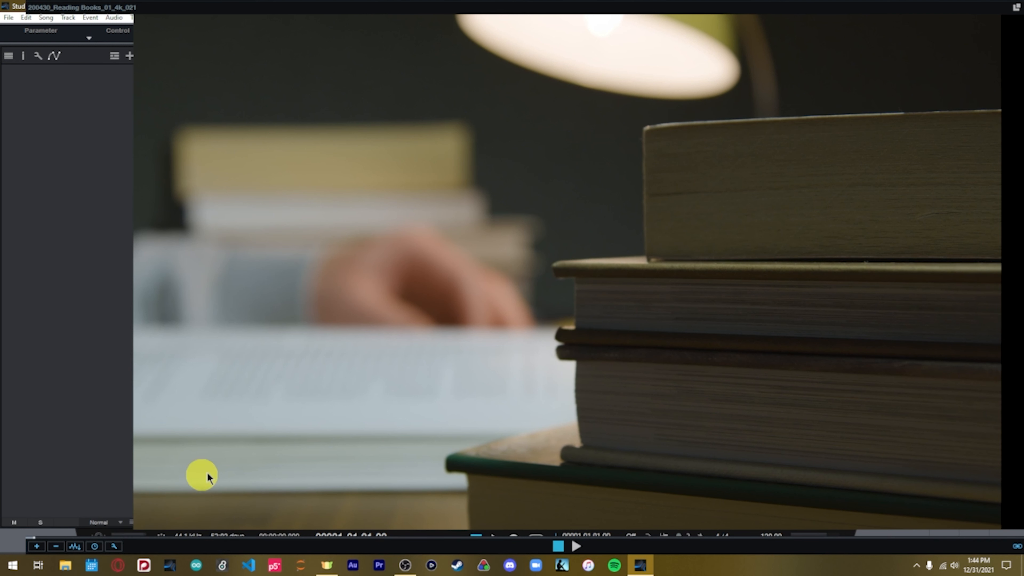
drag(825, 4, 644, 5)
click(38, 475)
click(49, 500)
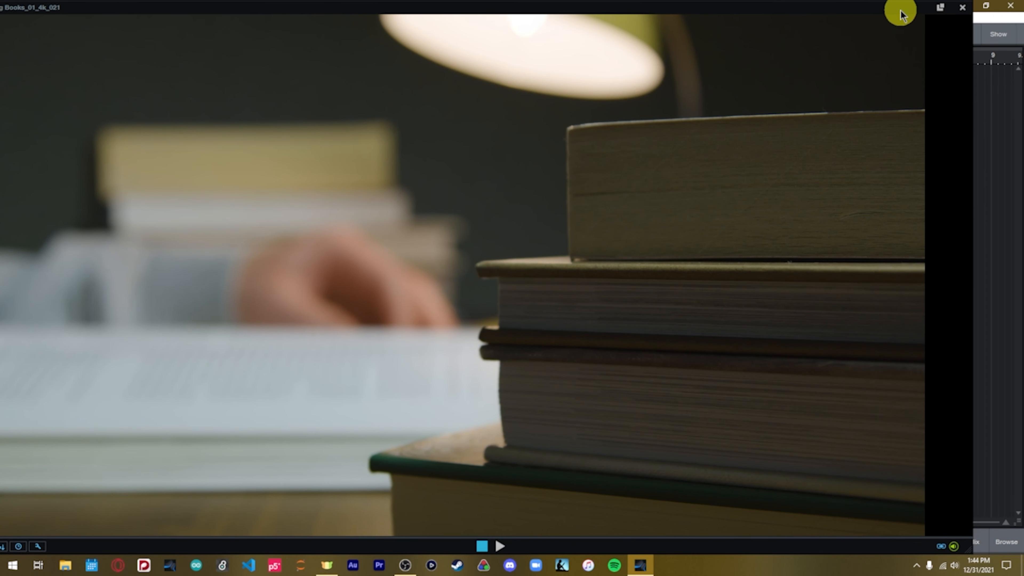
click(38, 547)
click(49, 513)
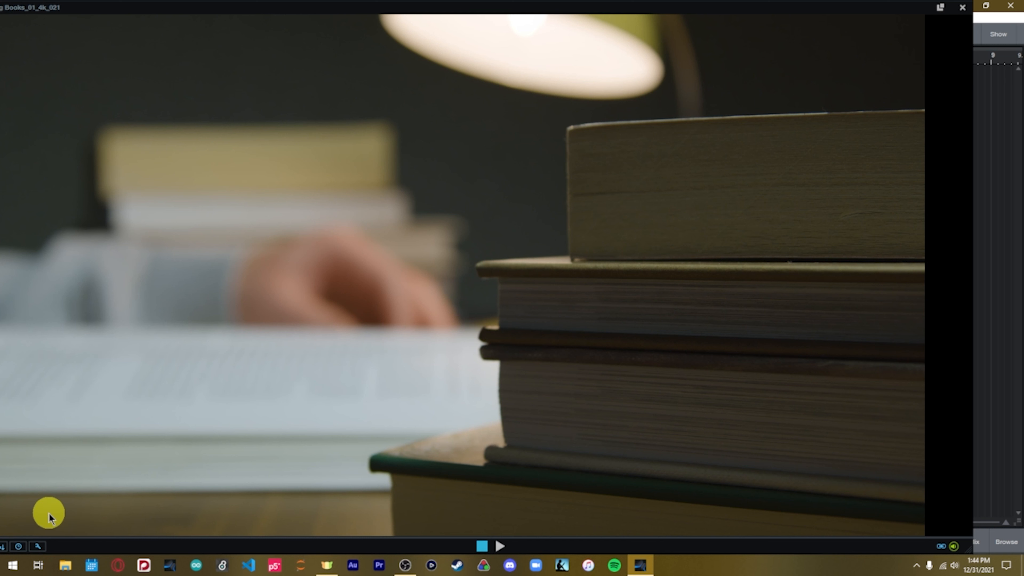
Step: Reopen the video player, unload the Reading Books clip and close the player
click(959, 8)
click(723, 32)
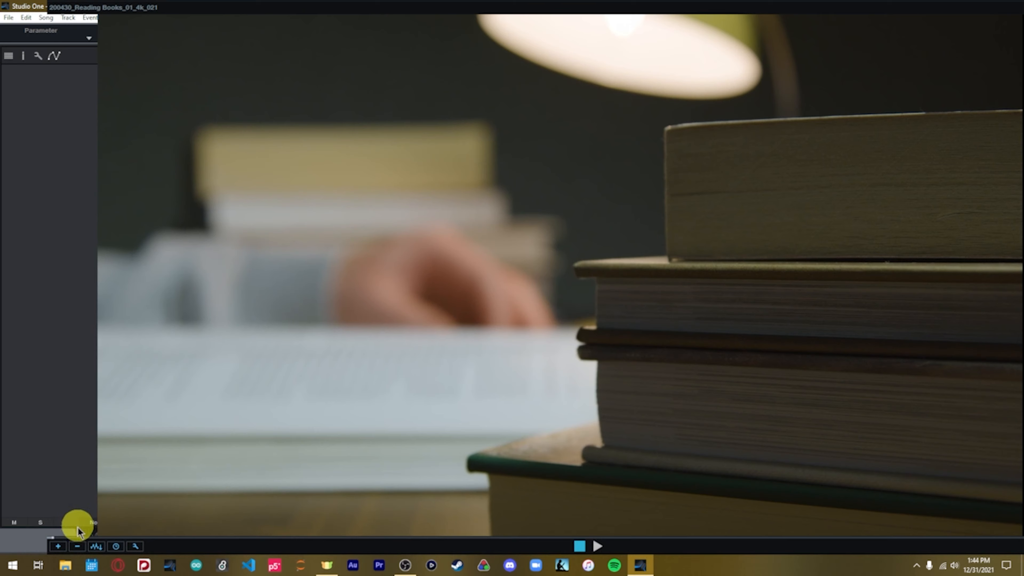
click(77, 545)
drag(920, 11, 776, 22)
click(916, 18)
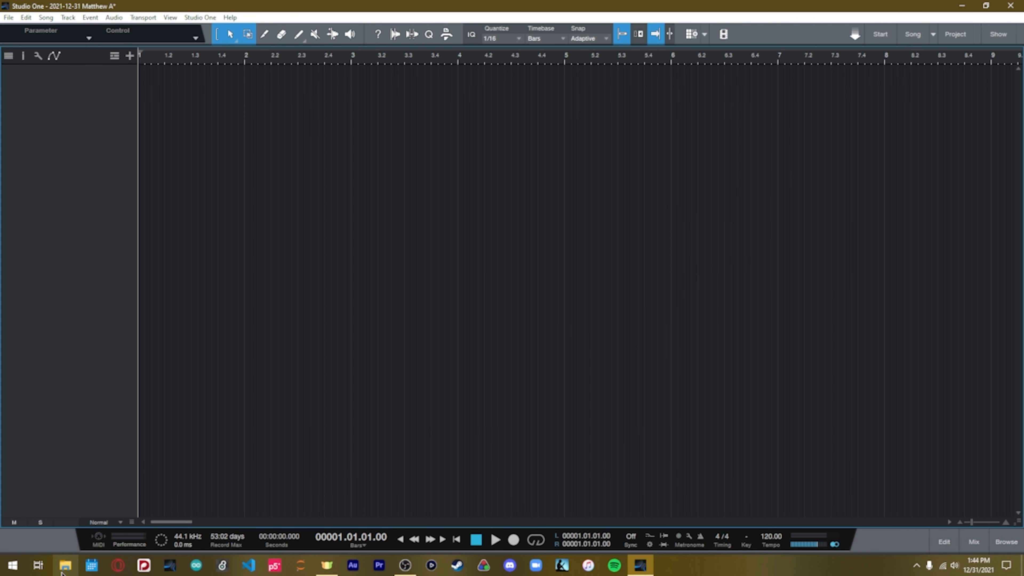
Step: Import 200430_Reading Books_01_4k_021 from File Explorer into the arrangement, close File Explorer and move the video player over bars 4 to 7
click(65, 564)
click(598, 207)
double_click(598, 206)
drag(512, 214, 191, 136)
click(891, 75)
drag(332, 20, 816, 96)
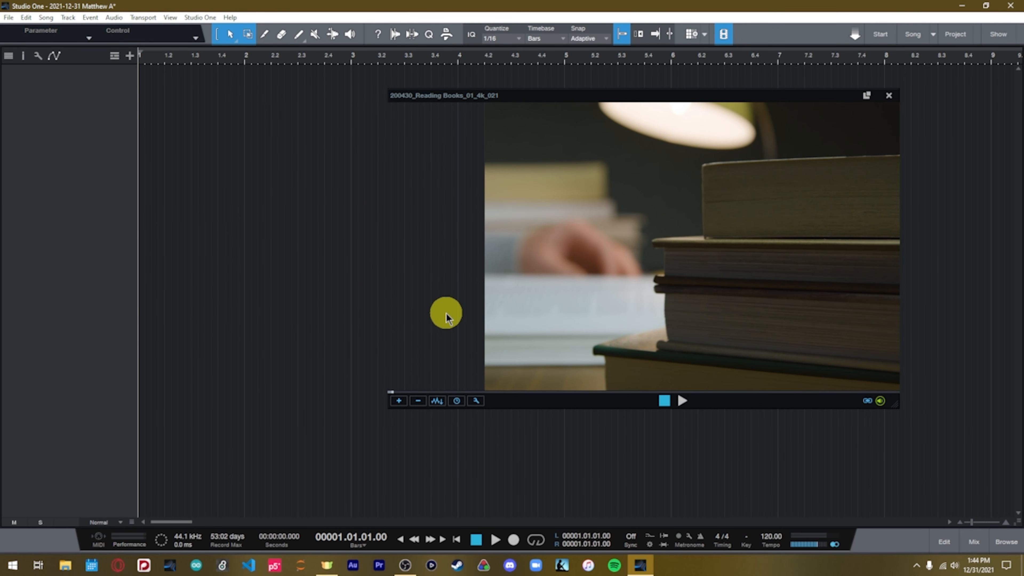
Step: Set the video offset to 00:00:05:00.0 and play the song for several seconds to check it
click(456, 401)
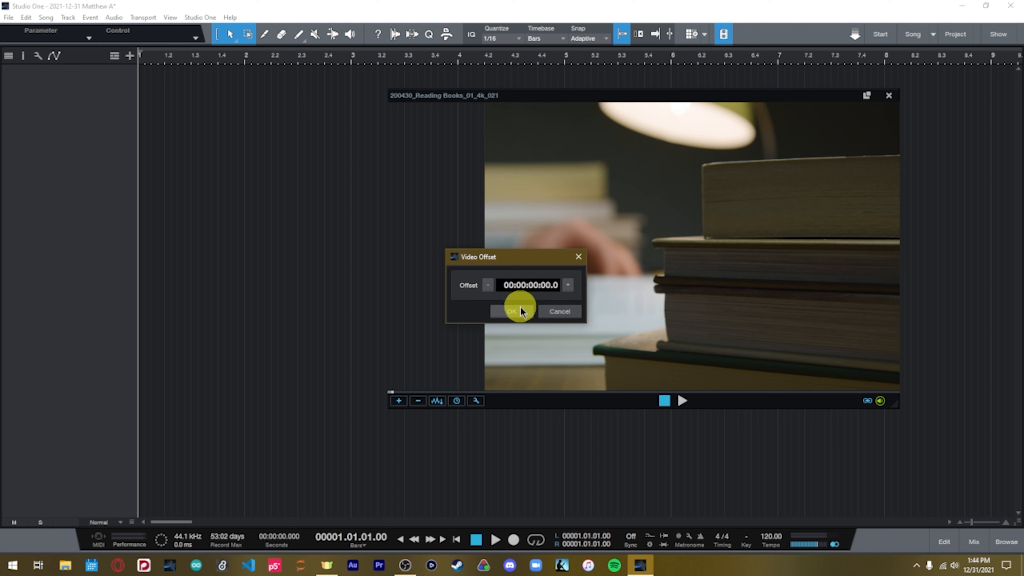
drag(534, 285, 539, 279)
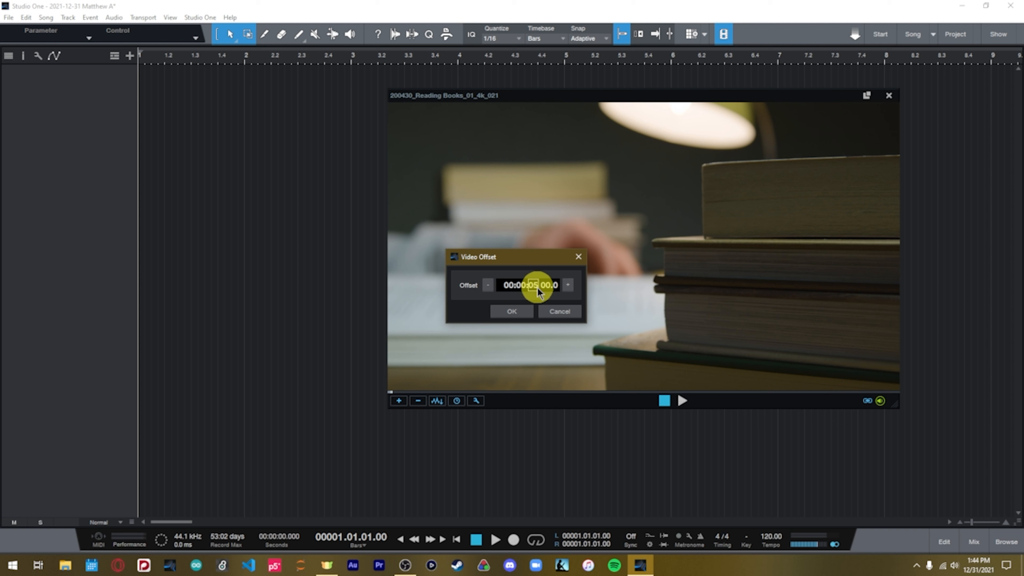
click(515, 311)
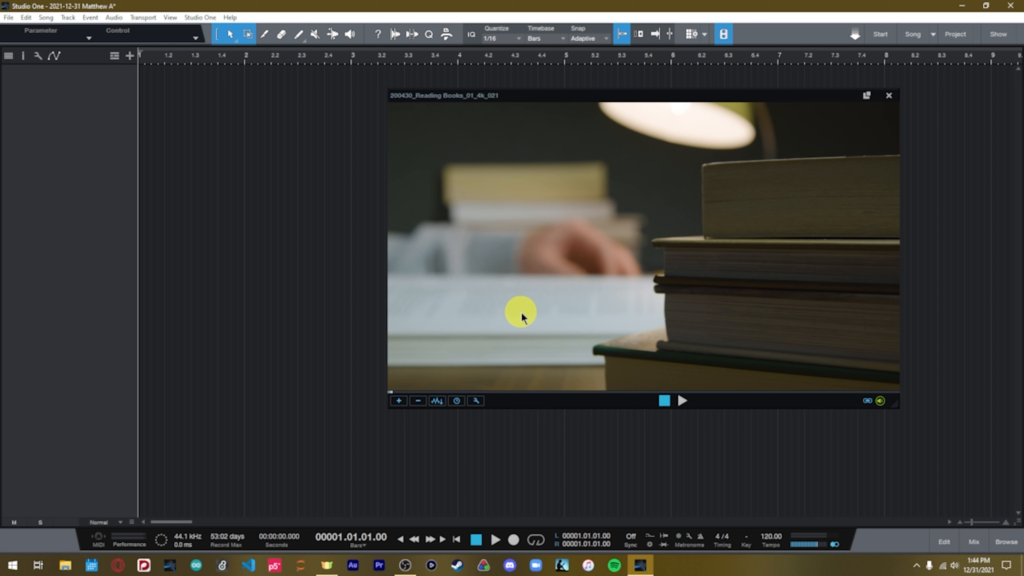
click(680, 401)
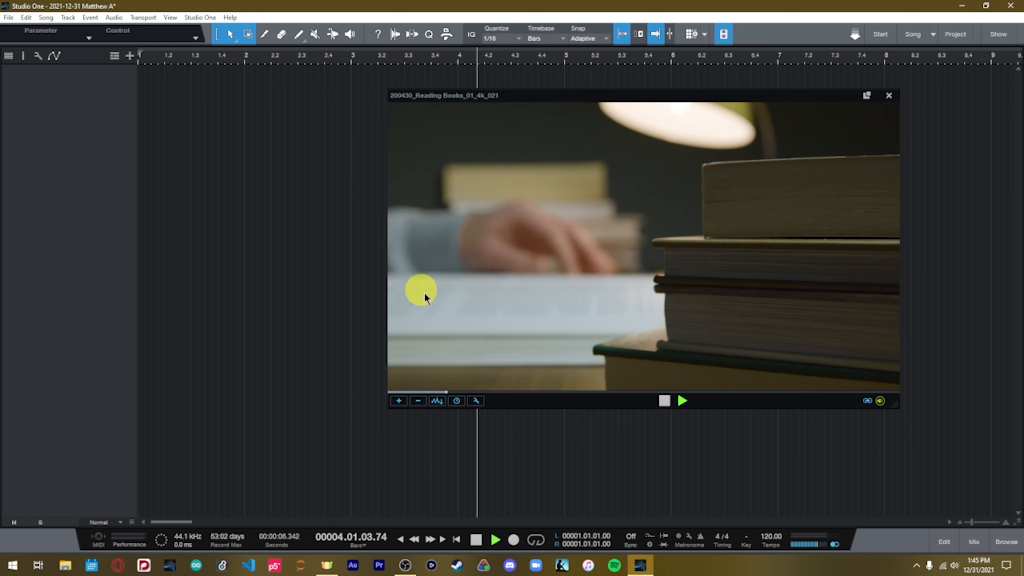
click(664, 401)
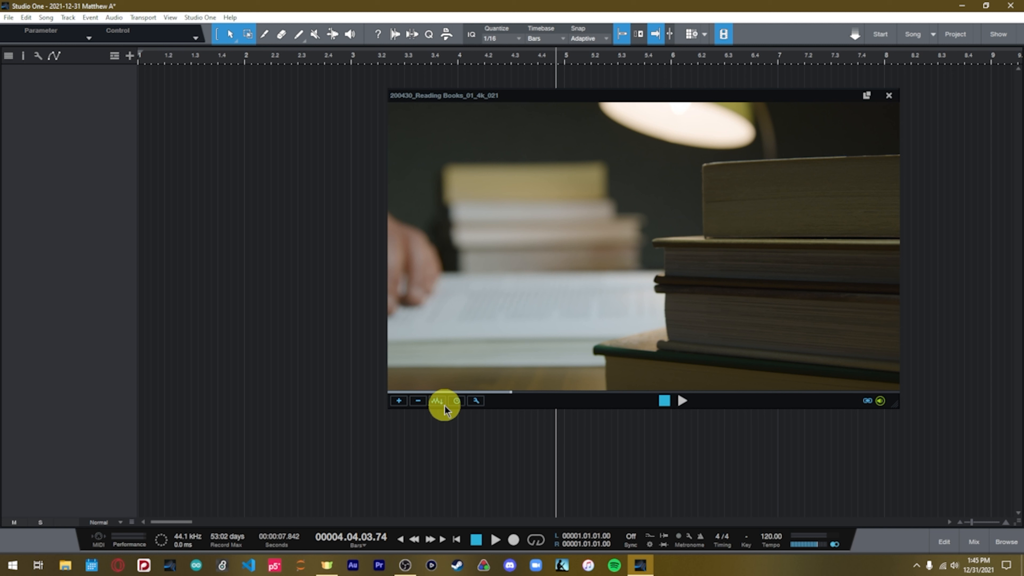
Step: Set the video offset to -00:00:06:23.6
click(455, 401)
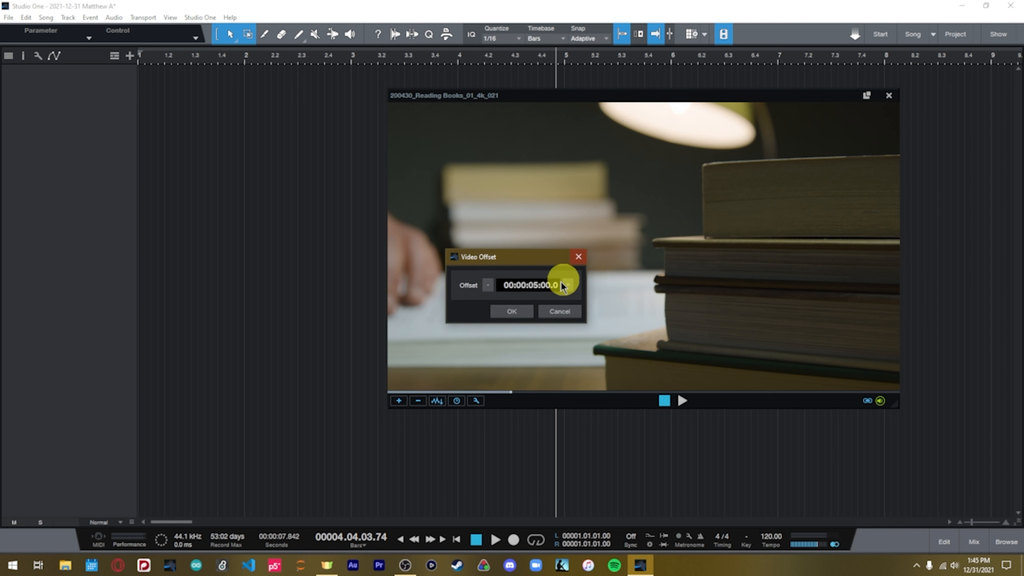
click(488, 285)
click(488, 285)
click(488, 285)
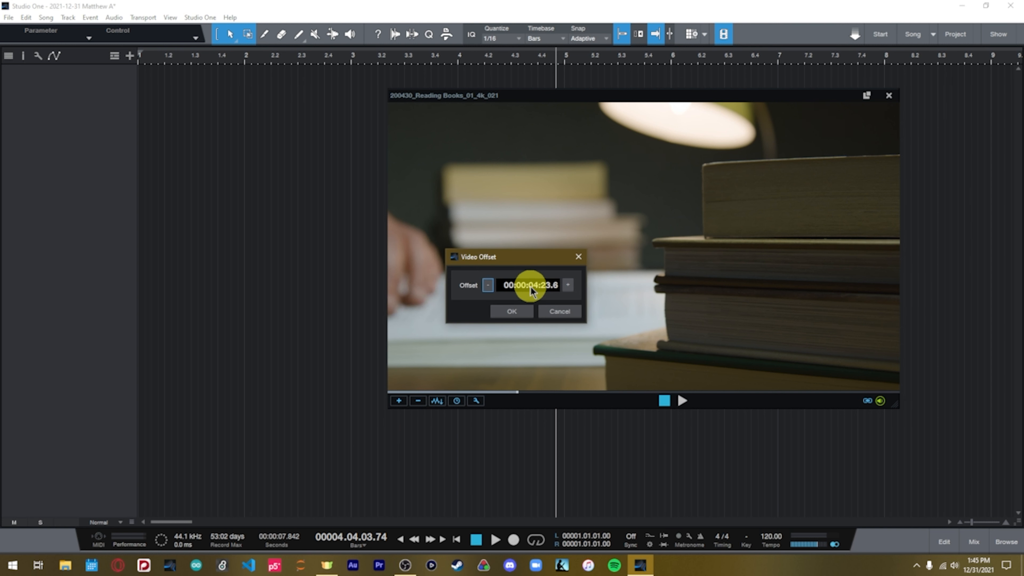
drag(533, 288, 536, 296)
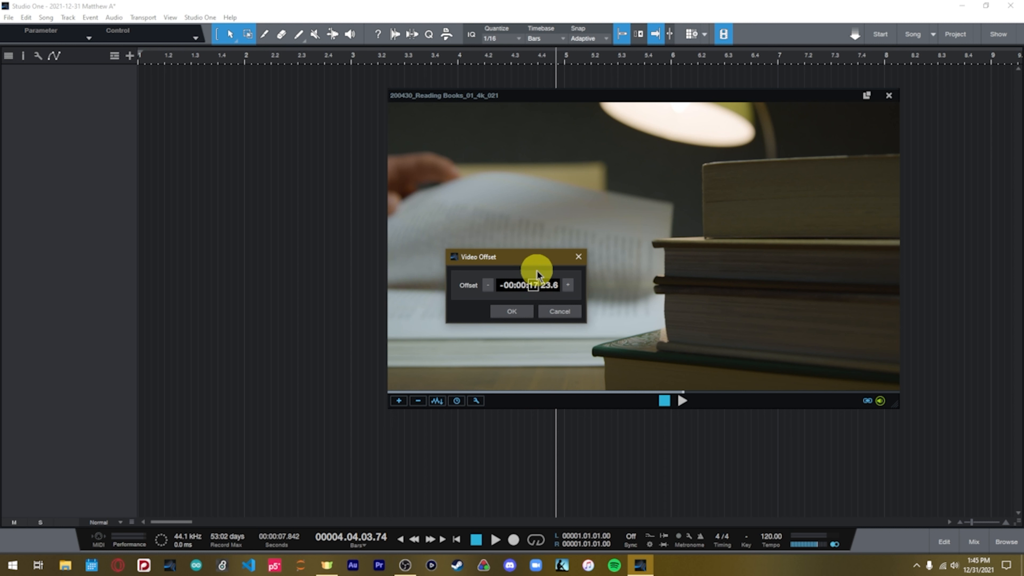
drag(537, 271, 536, 265)
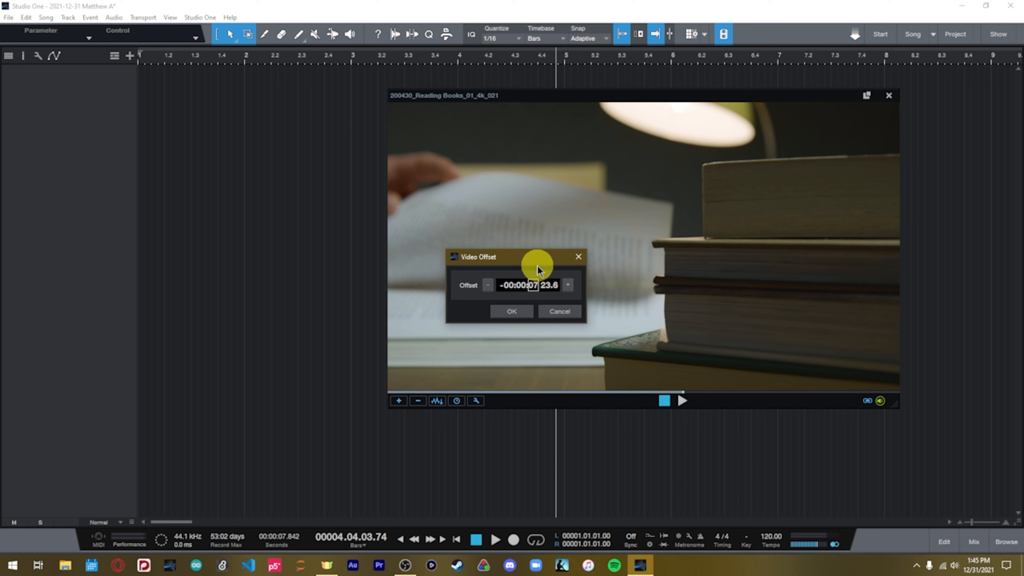
click(514, 313)
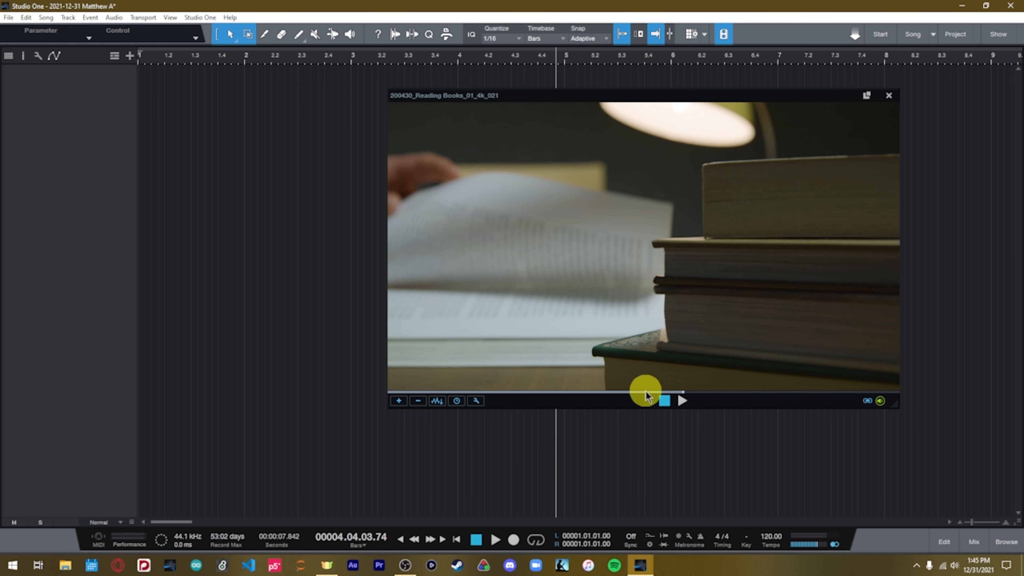
Step: Return the song to its start, play a few seconds with the negative video offset and stop playback
click(663, 400)
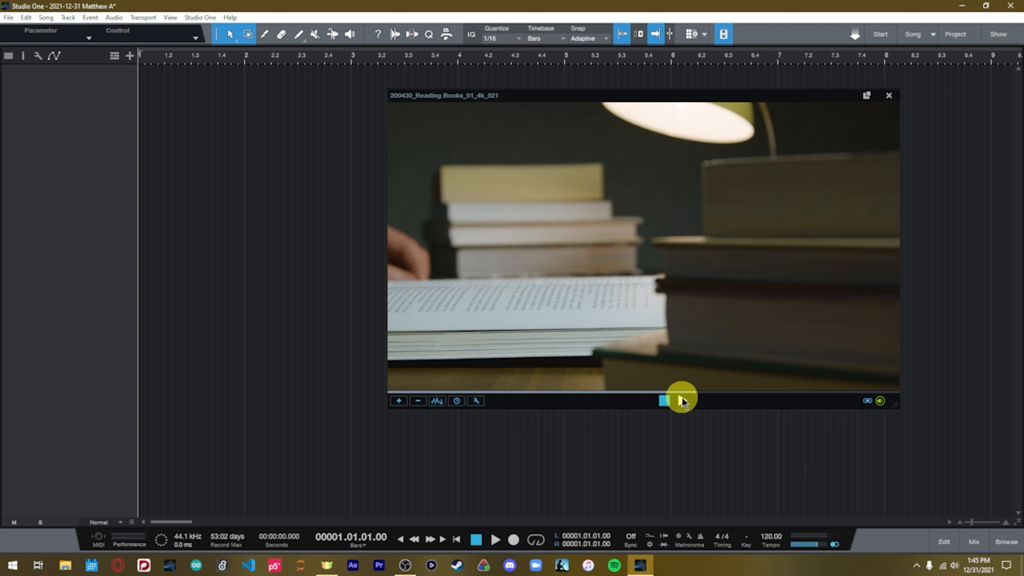
click(682, 400)
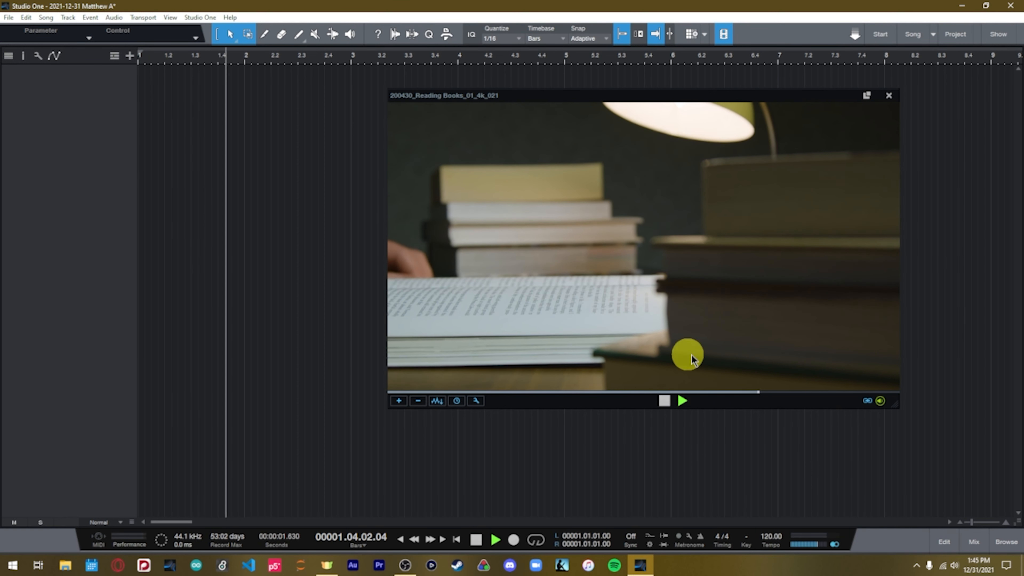
click(664, 403)
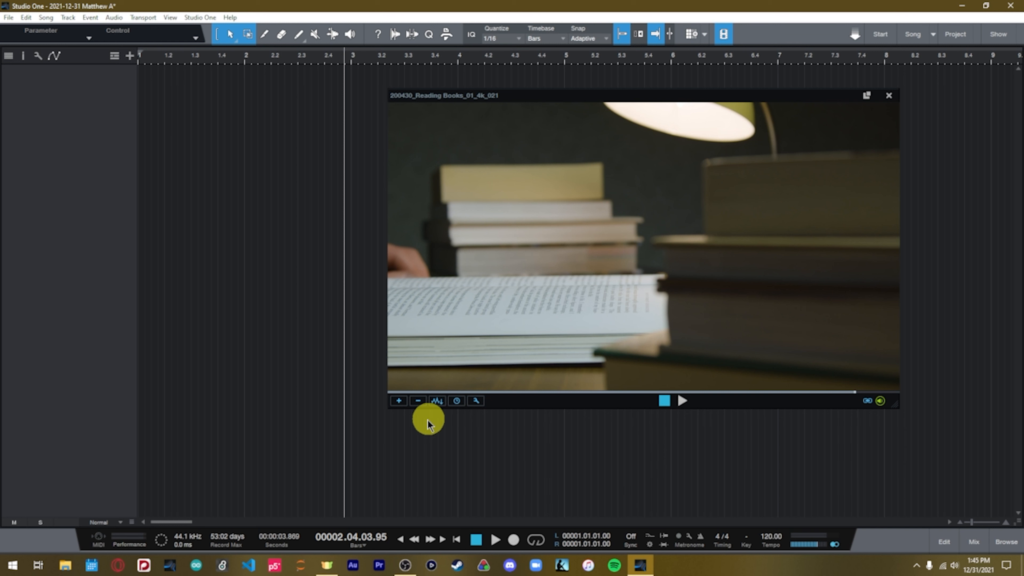
Step: Reset the video offset to 0 and mute the video player's audio
click(456, 401)
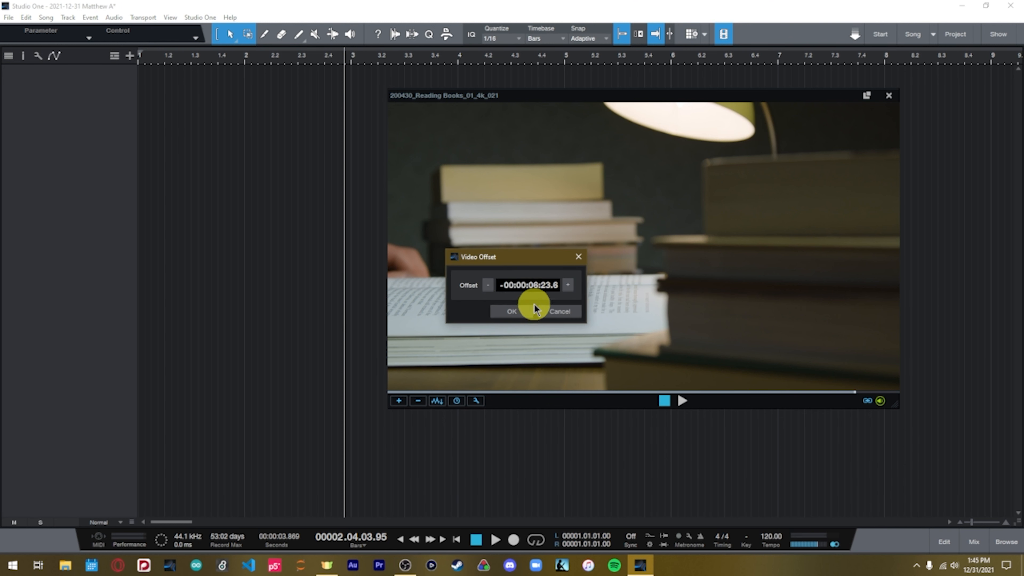
text(0)
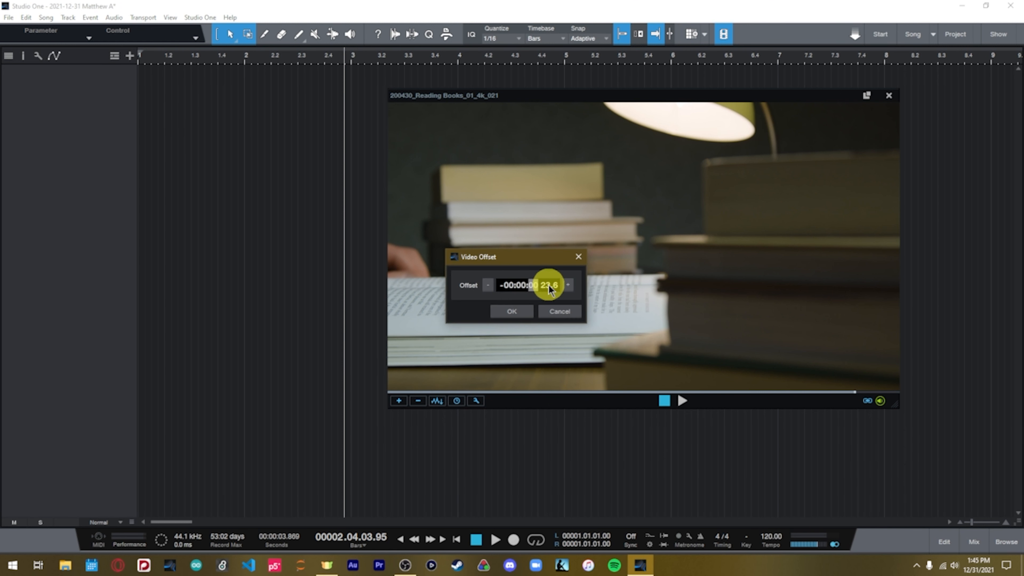
click(511, 312)
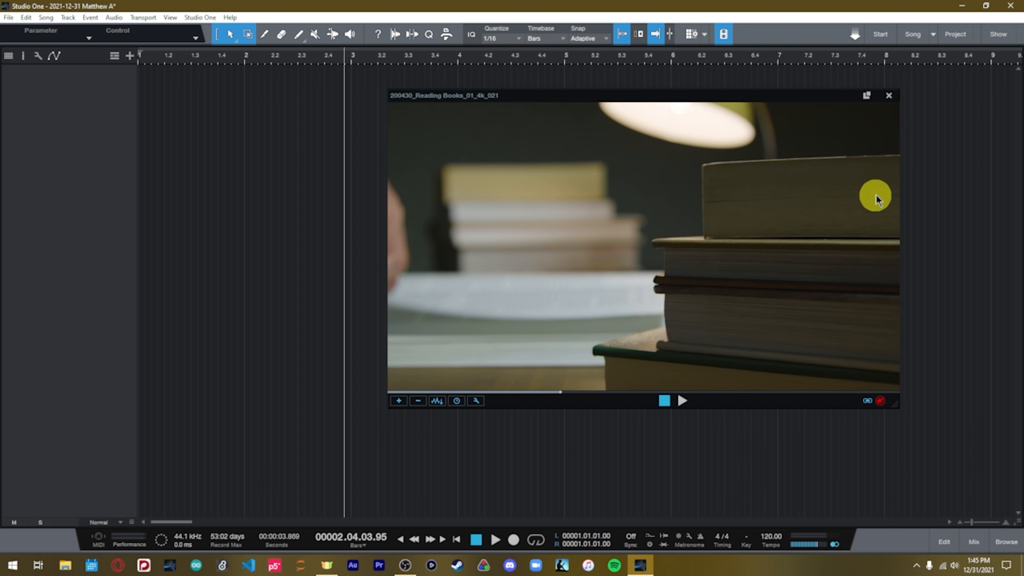
Step: Close the video player and show the Marker track above the arrangement
click(888, 95)
click(277, 223)
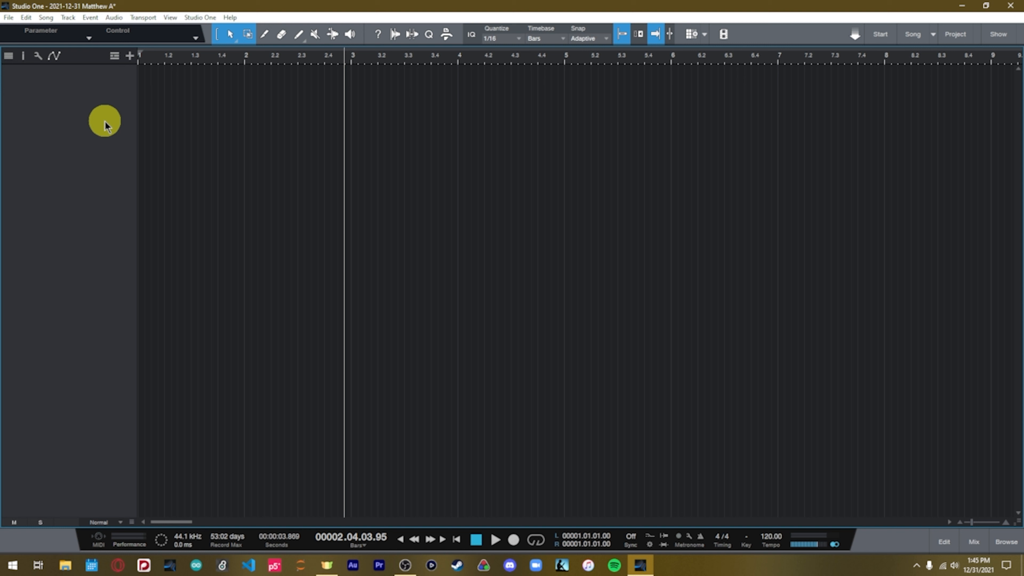
click(111, 60)
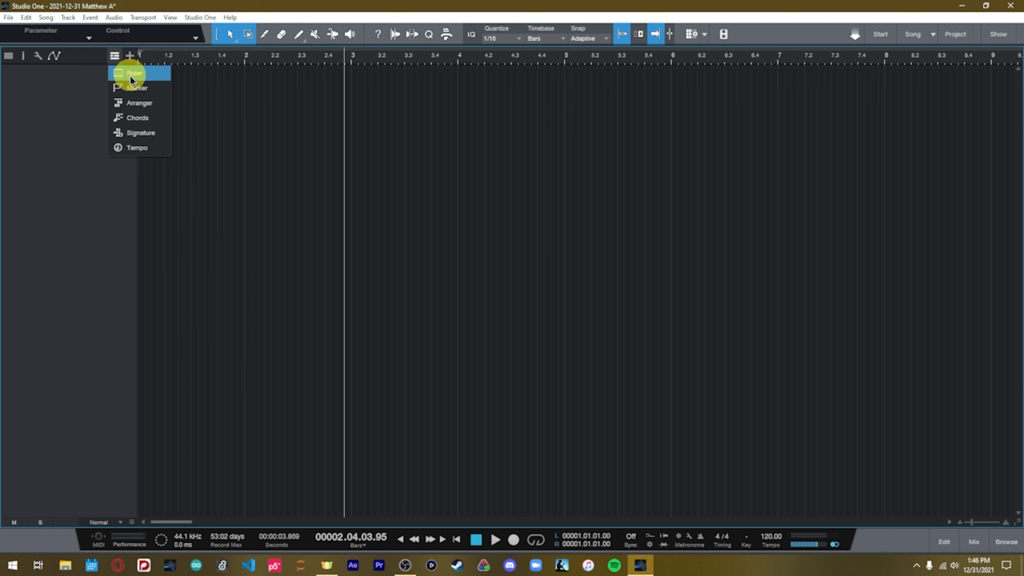
click(131, 88)
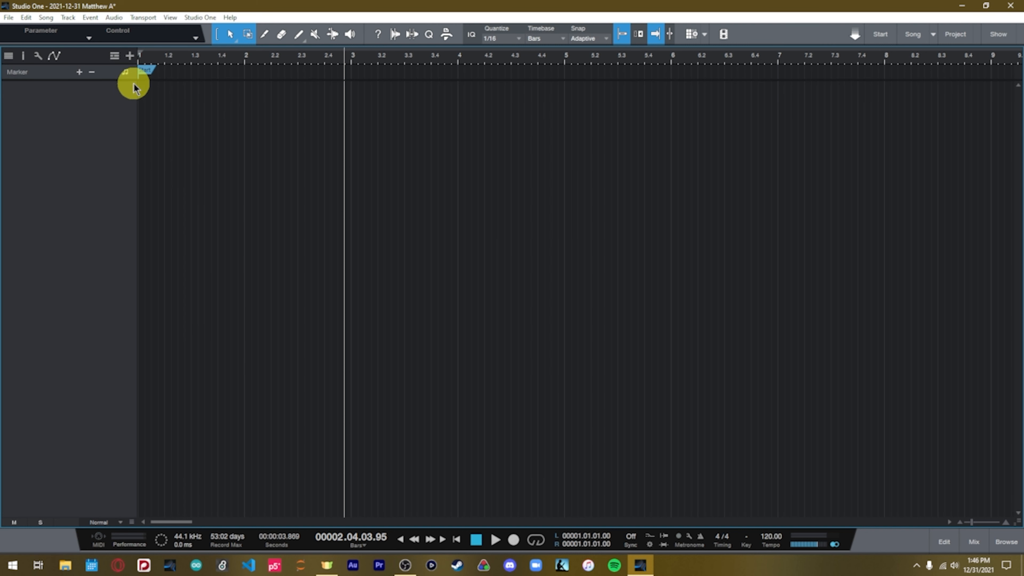
Step: Set the timebase to Seconds and place the playhead at 11 seconds
click(548, 38)
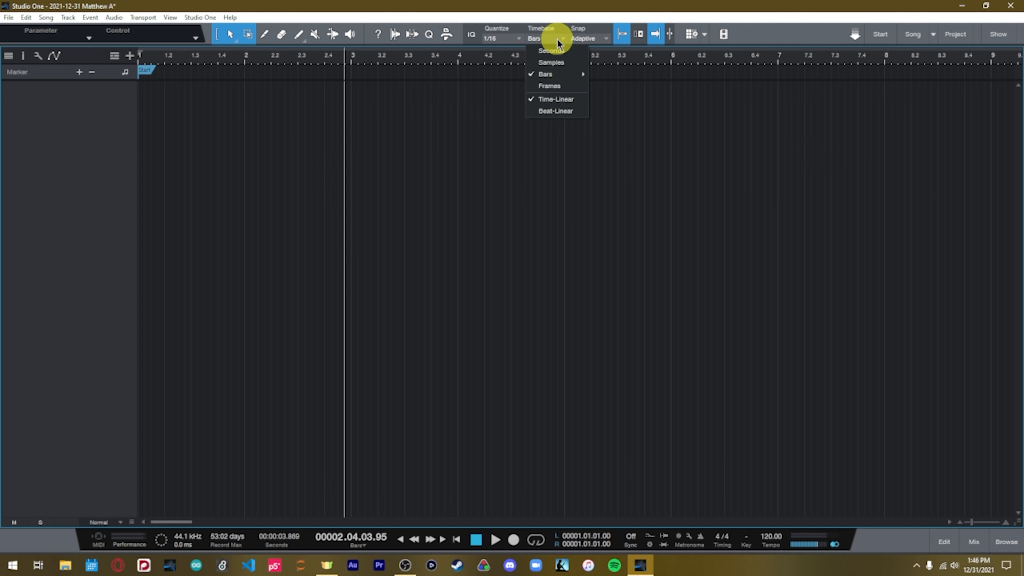
click(556, 52)
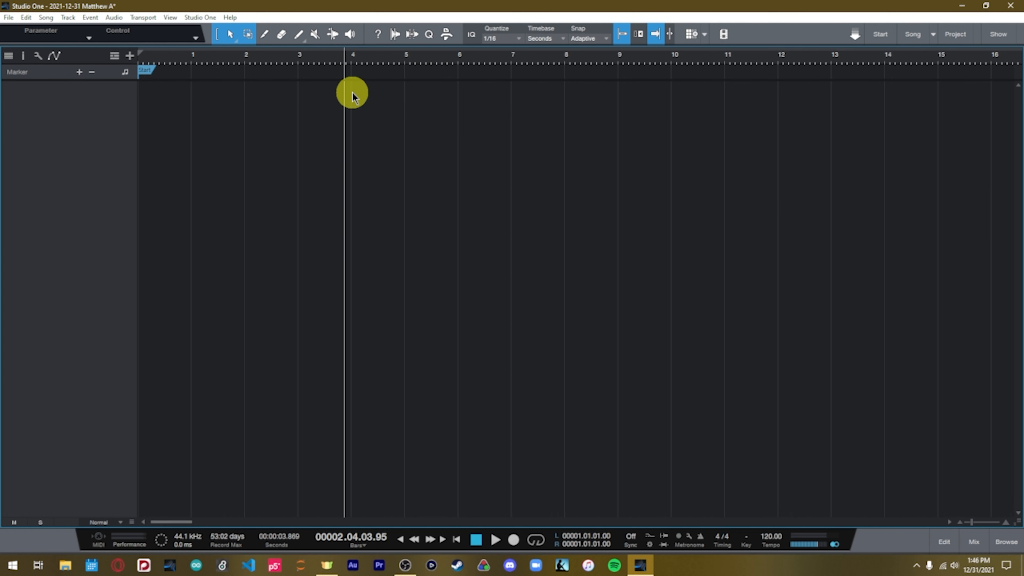
click(724, 64)
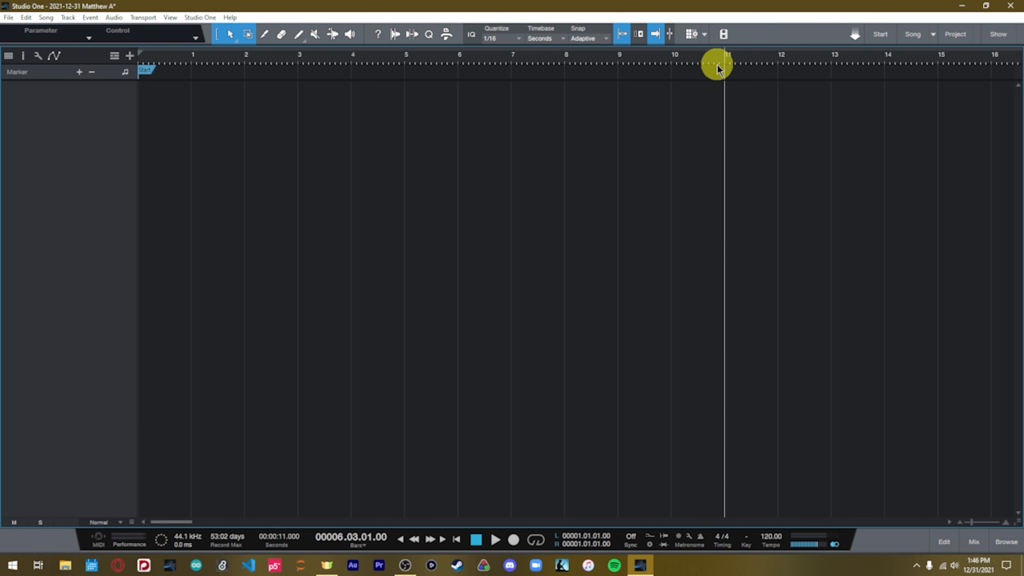
right_click(724, 65)
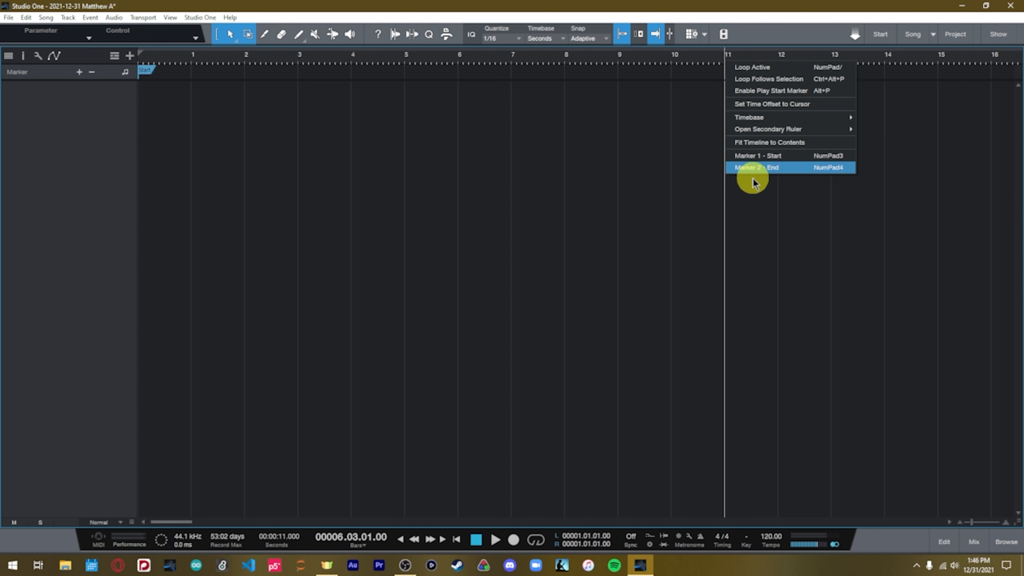
click(720, 63)
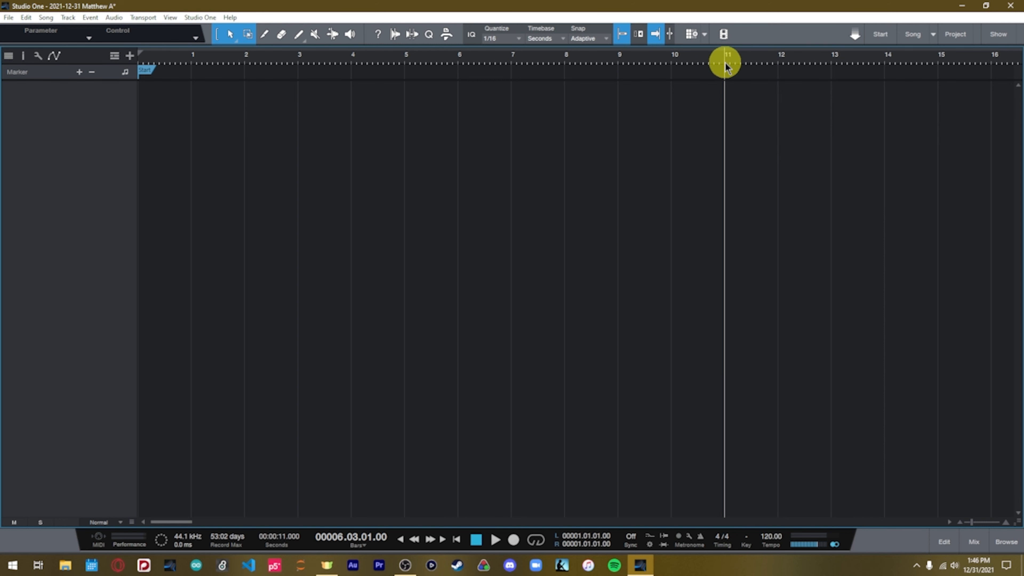
Step: Jump to the End marker and move it back to about 21 seconds on the timeline
key(n)
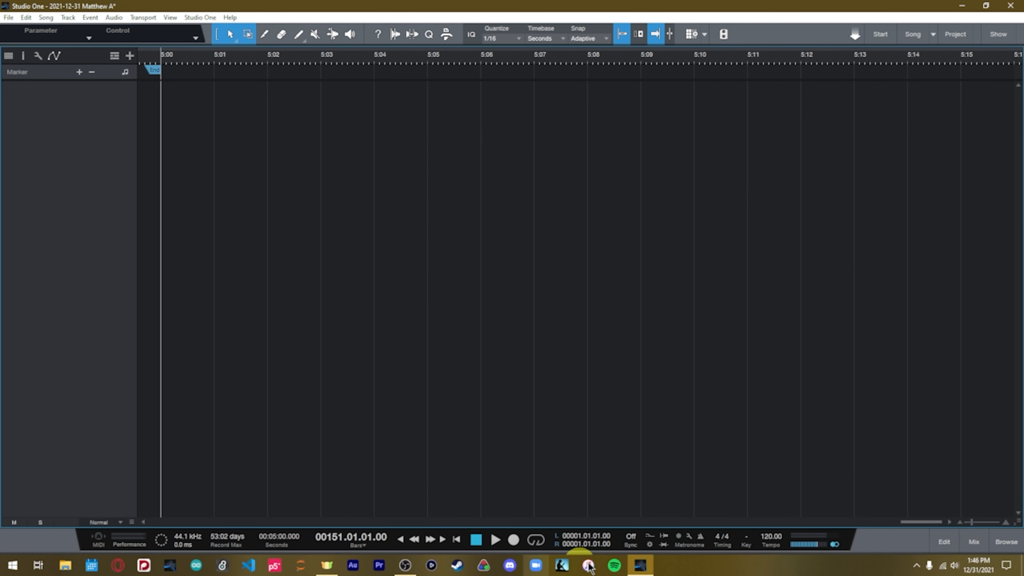
drag(914, 523, 820, 535)
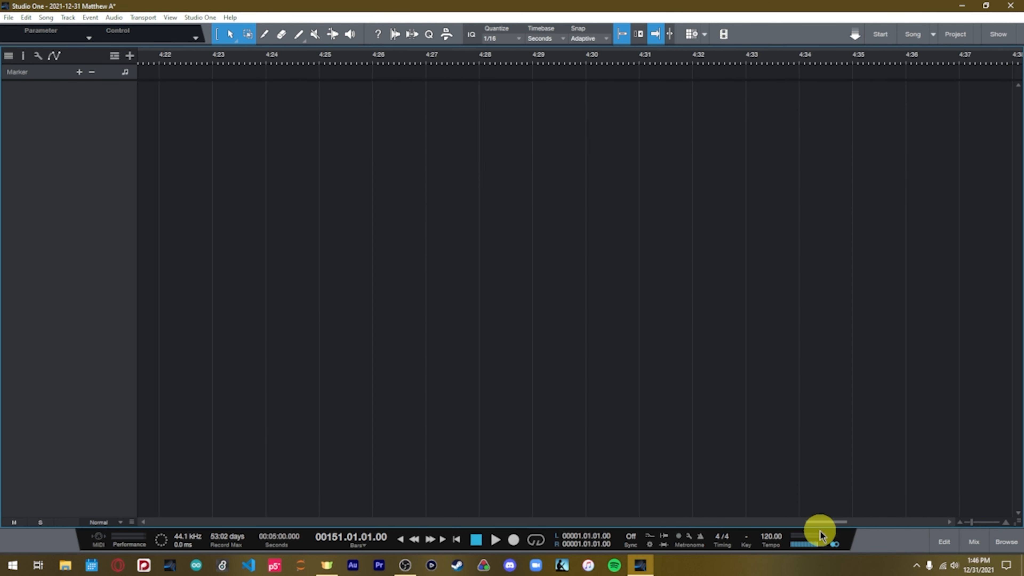
click(960, 523)
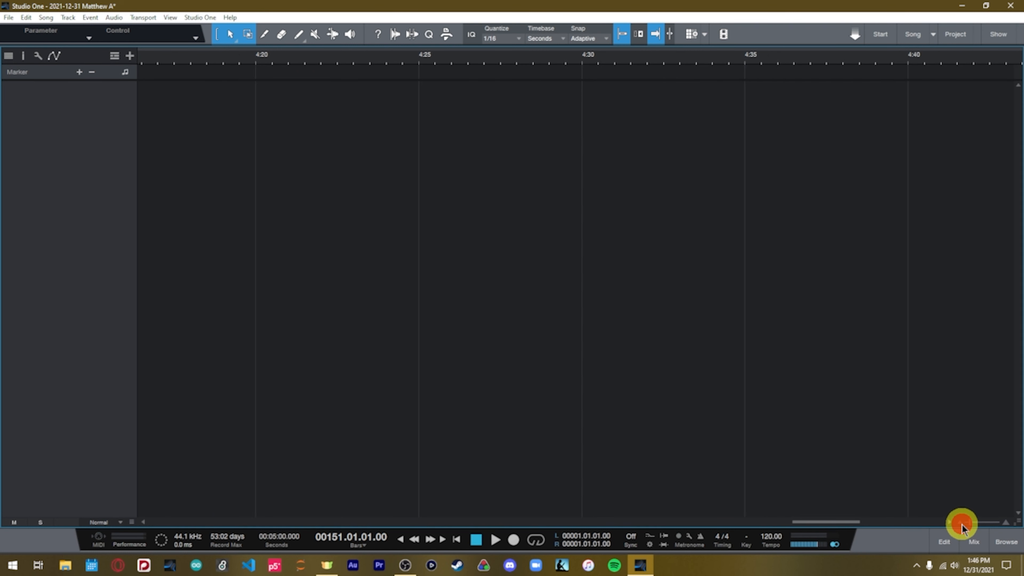
click(961, 524)
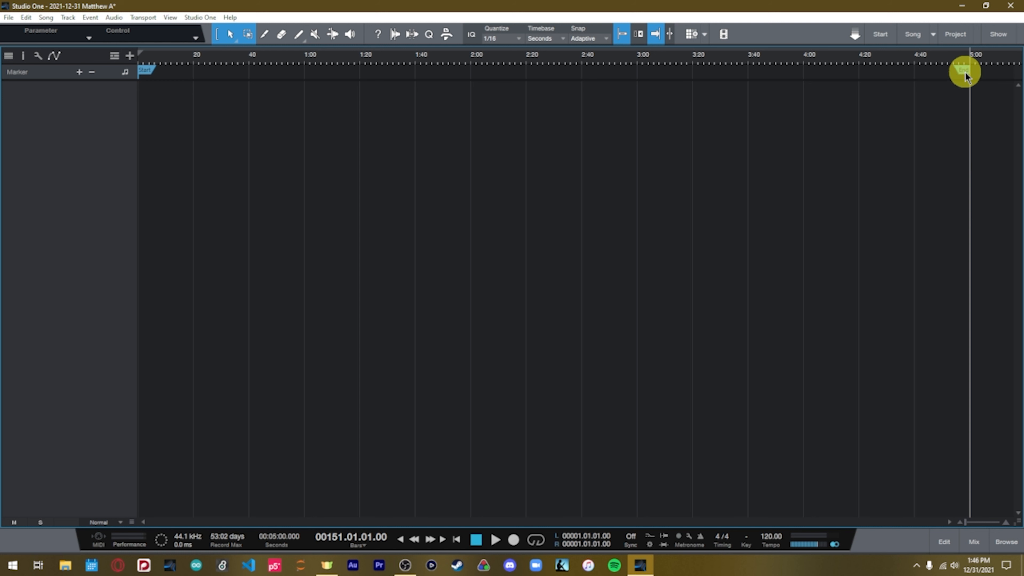
mouse_move(962, 71)
mouse_down()
mouse_move(455, 92)
mouse_move(147, 70)
mouse_move(188, 68)
mouse_up()
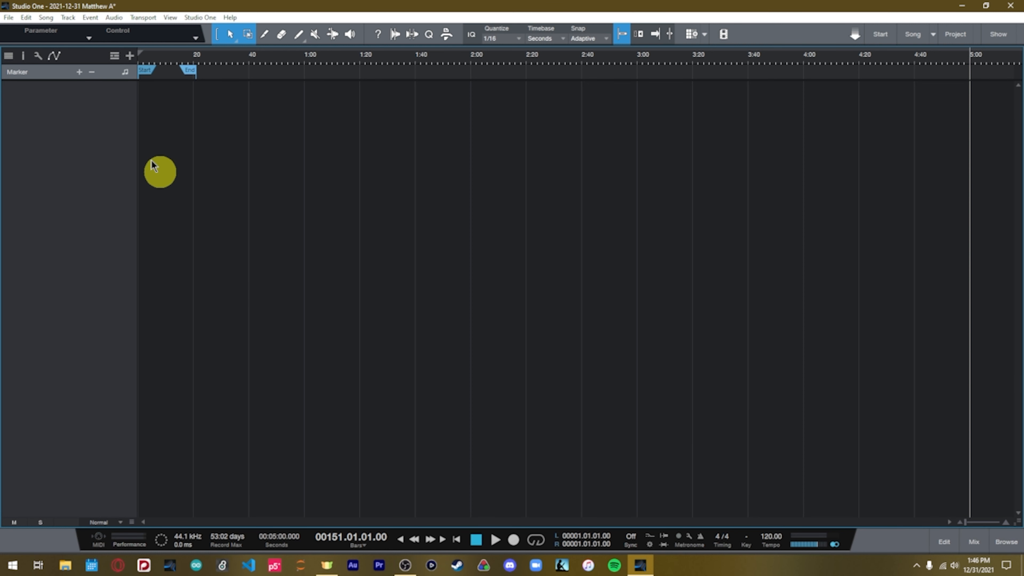
Step: Place the playhead at 10 seconds and bring the End marker in to about 10.5 seconds
click(165, 66)
click(1002, 523)
click(1002, 523)
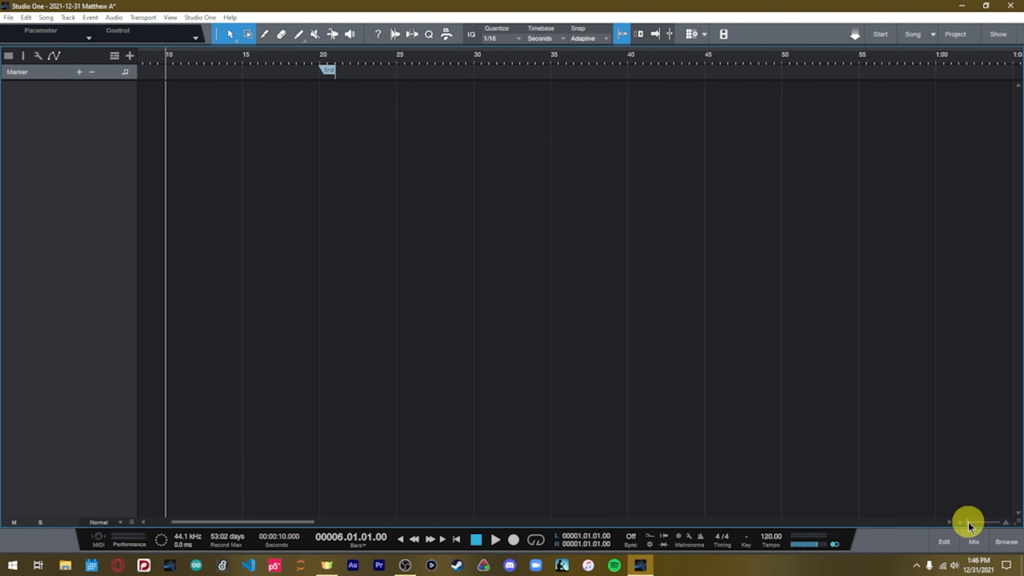
drag(239, 524, 197, 524)
mouse_move(458, 73)
mouse_down()
mouse_move(325, 59)
mouse_move(292, 69)
mouse_move(295, 82)
mouse_up()
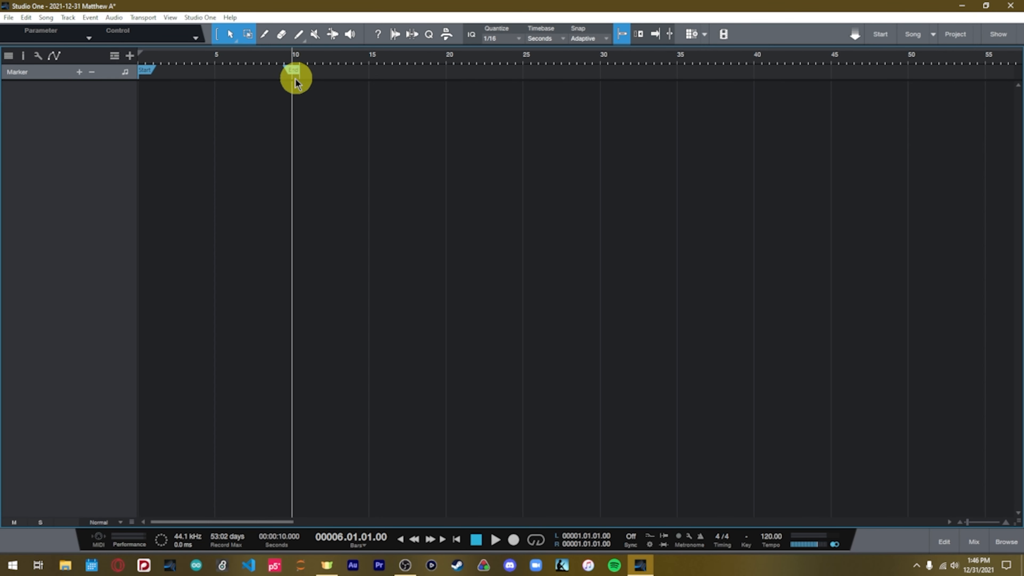
right_click(213, 59)
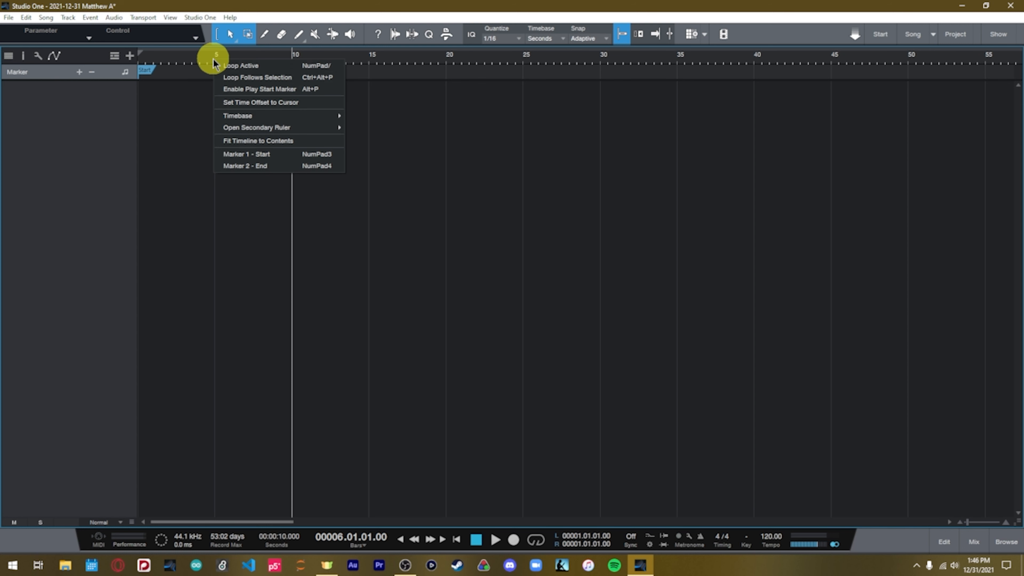
click(198, 74)
right_click(215, 75)
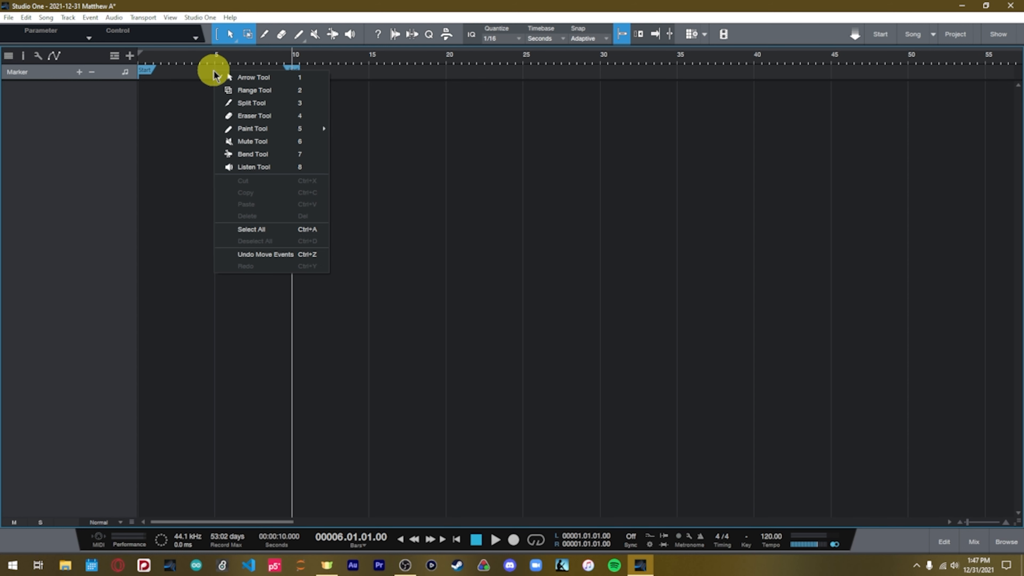
click(200, 75)
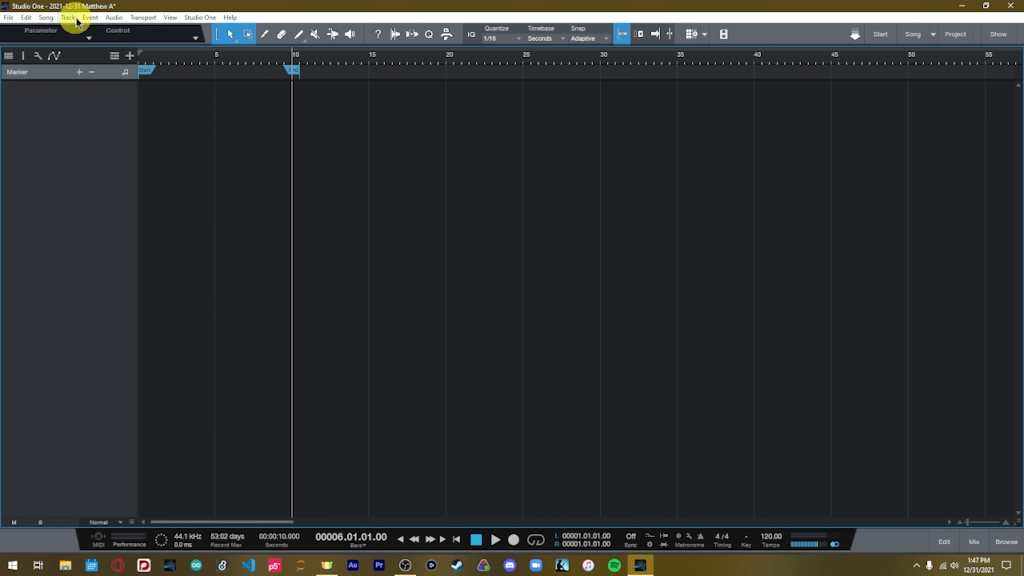
click(91, 18)
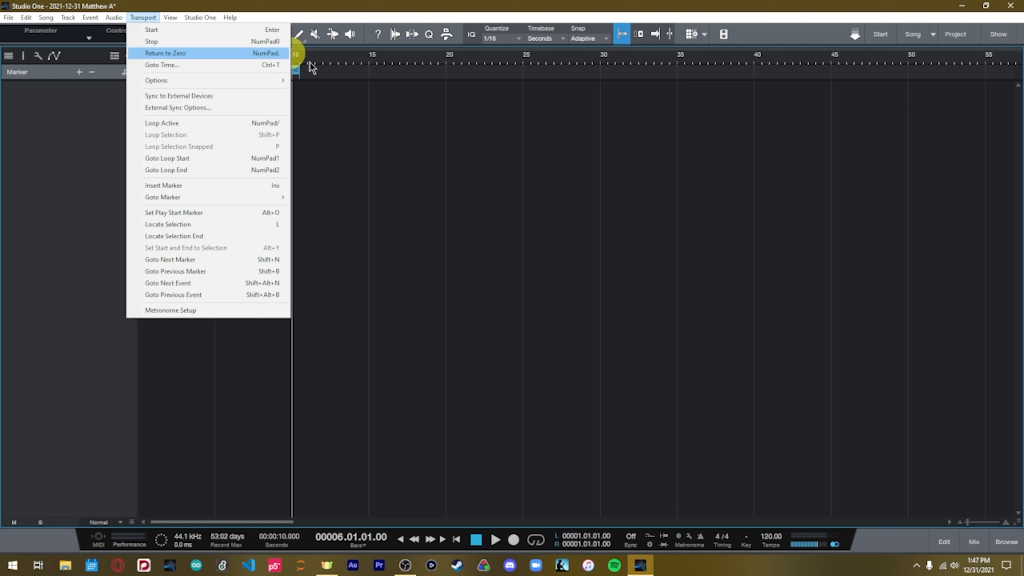
click(337, 143)
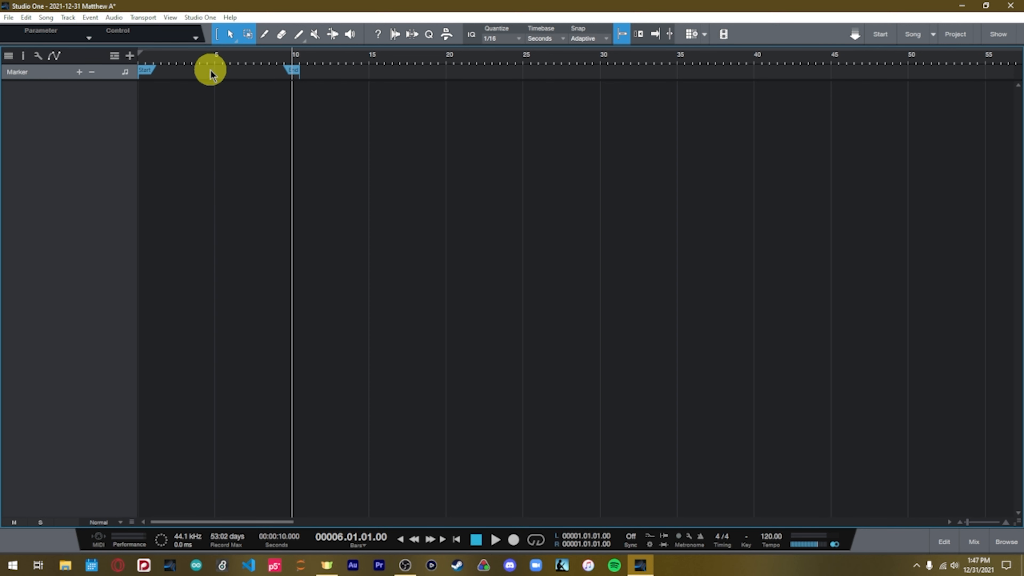
Step: Insert markers on the Marker track at about 3, 6, 8 and 5 seconds
mouse_move(304, 71)
mouse_down()
mouse_move(329, 69)
mouse_move(188, 74)
mouse_up()
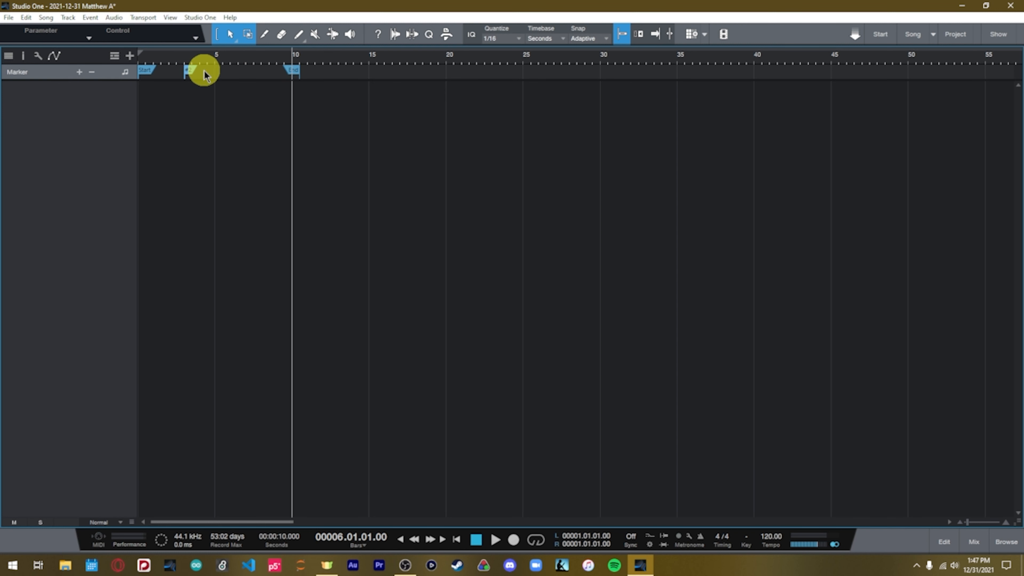
click(230, 69)
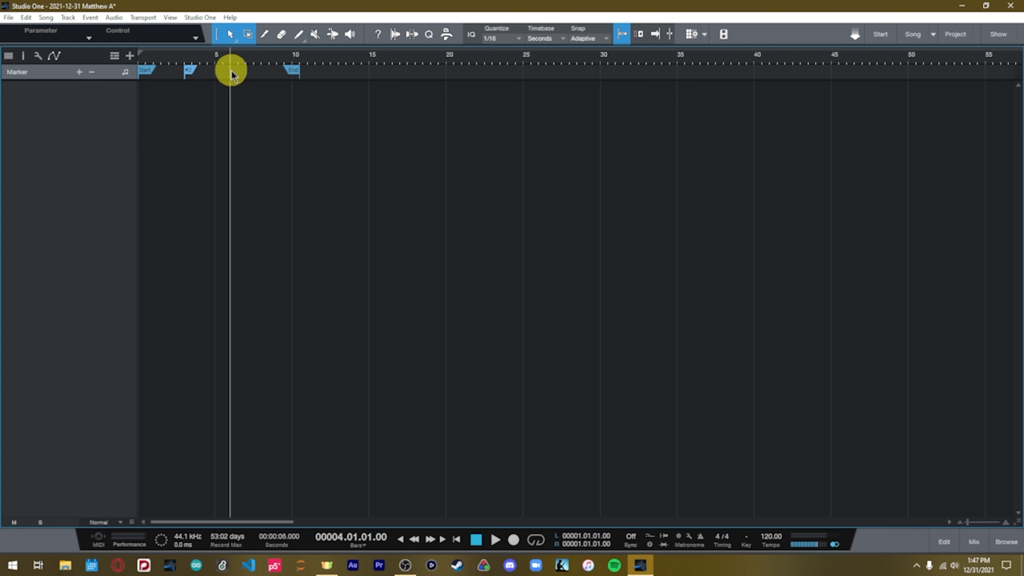
key(Insert)
click(263, 66)
key(Insert)
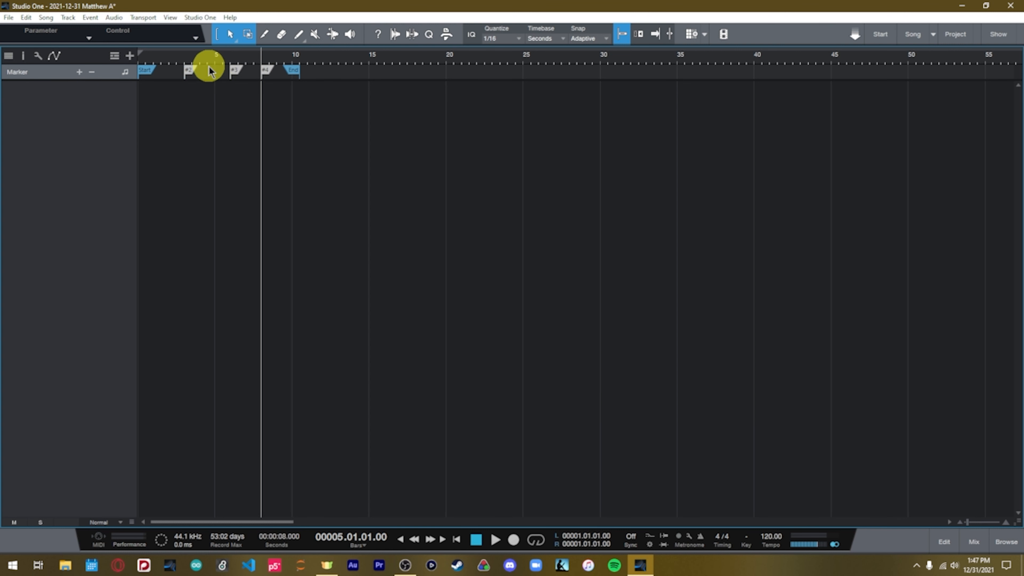
click(216, 66)
key(Insert)
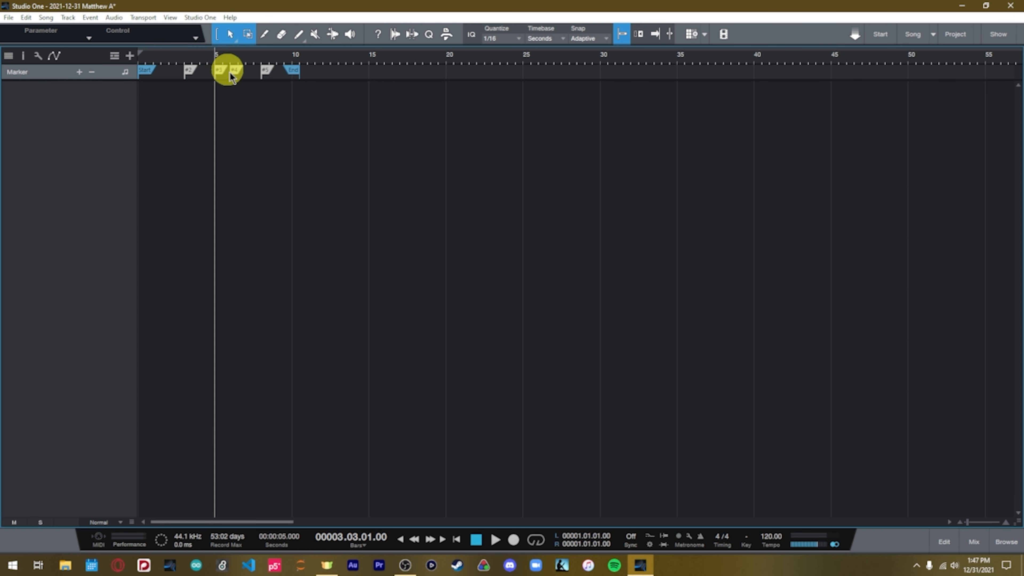
Step: Rename the marker at 3 seconds to "page turn" and delete the three unnamed markers between it and End
double_click(191, 72)
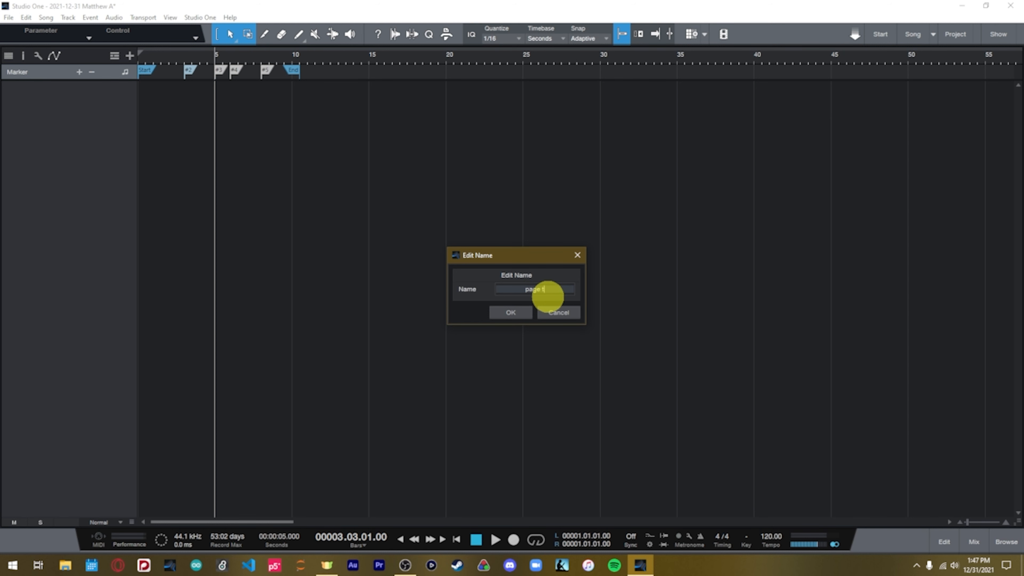
click(510, 312)
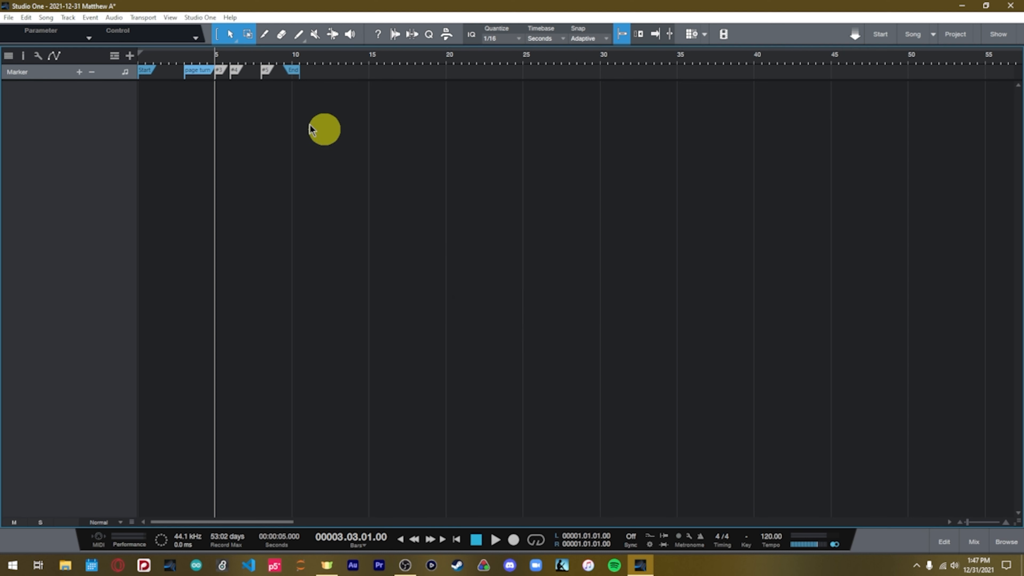
drag(221, 72, 256, 75)
key(Delete)
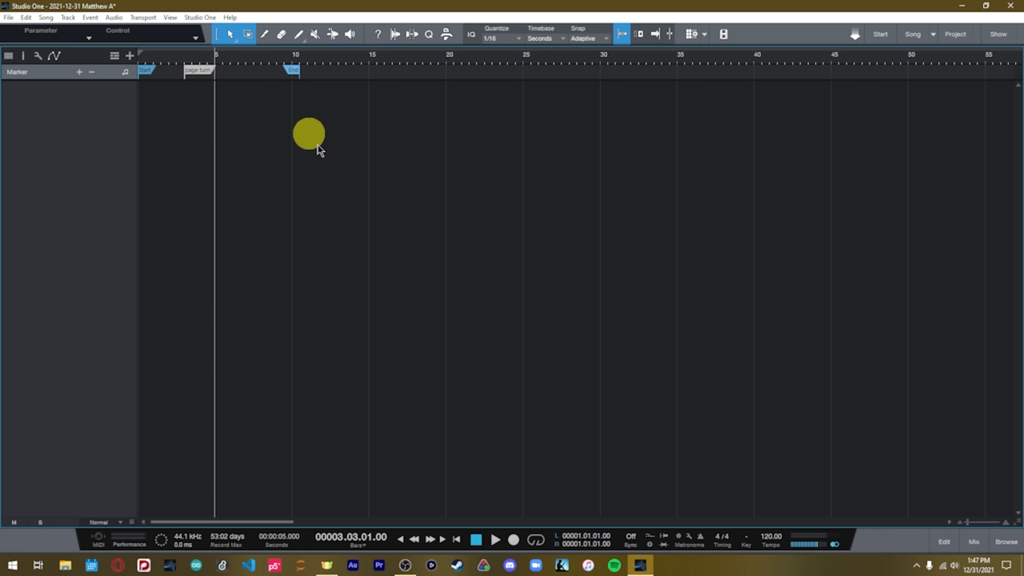
Step: Play the video from its start to the page turn at about 6.6 seconds and move the "page turn" marker there, closing the video player
click(724, 34)
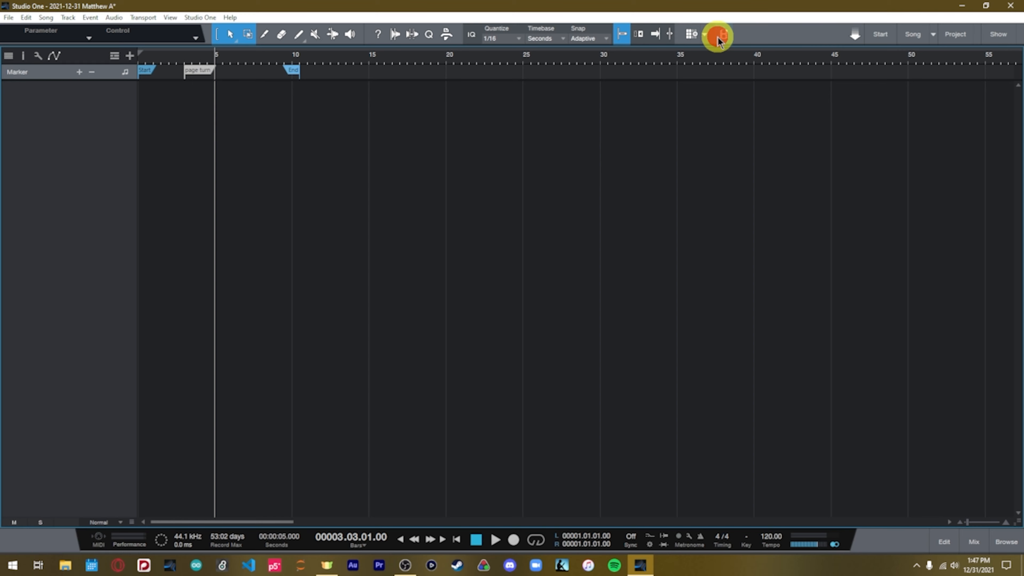
click(661, 403)
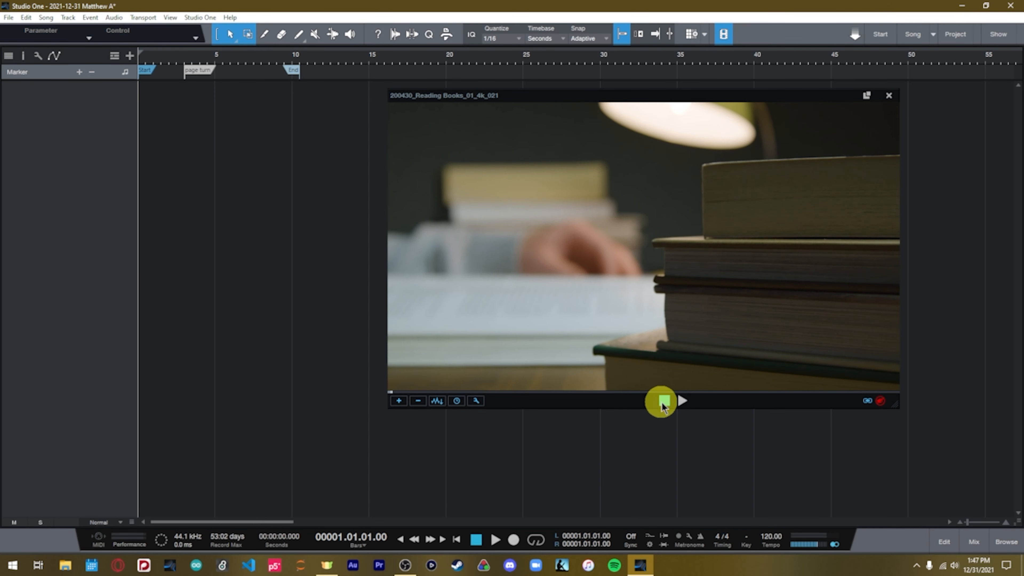
click(682, 401)
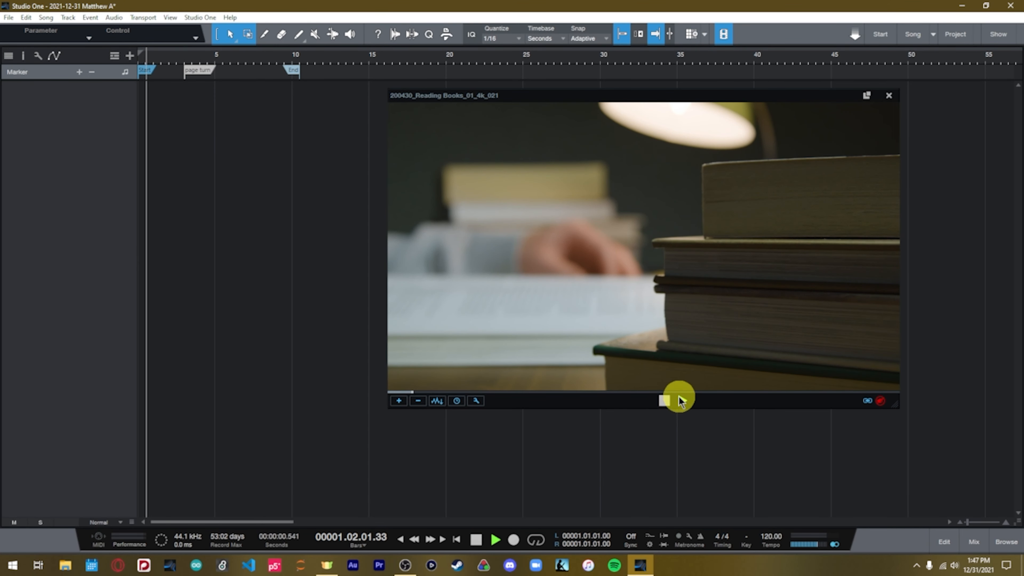
click(663, 400)
drag(199, 69, 251, 68)
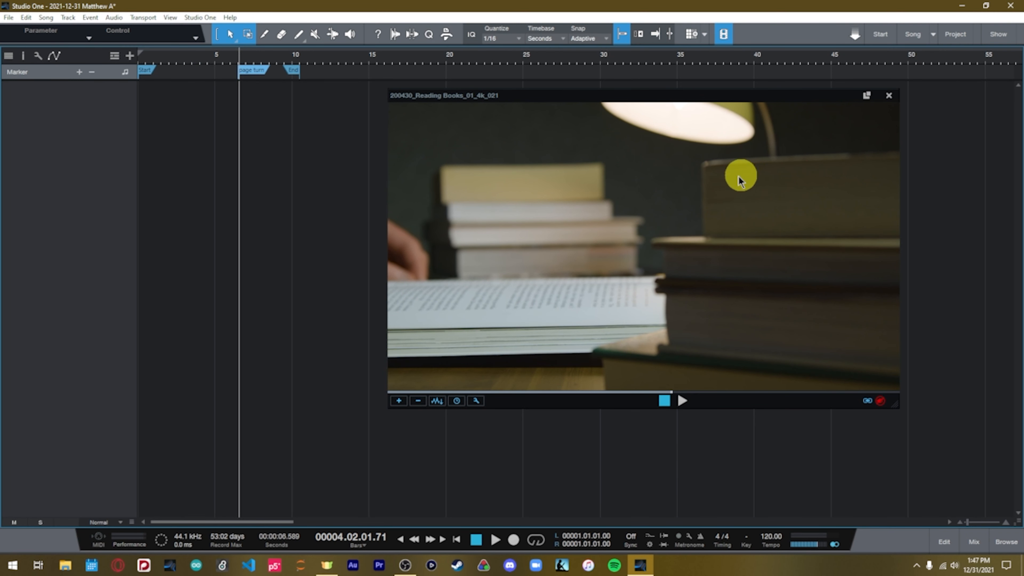
click(888, 95)
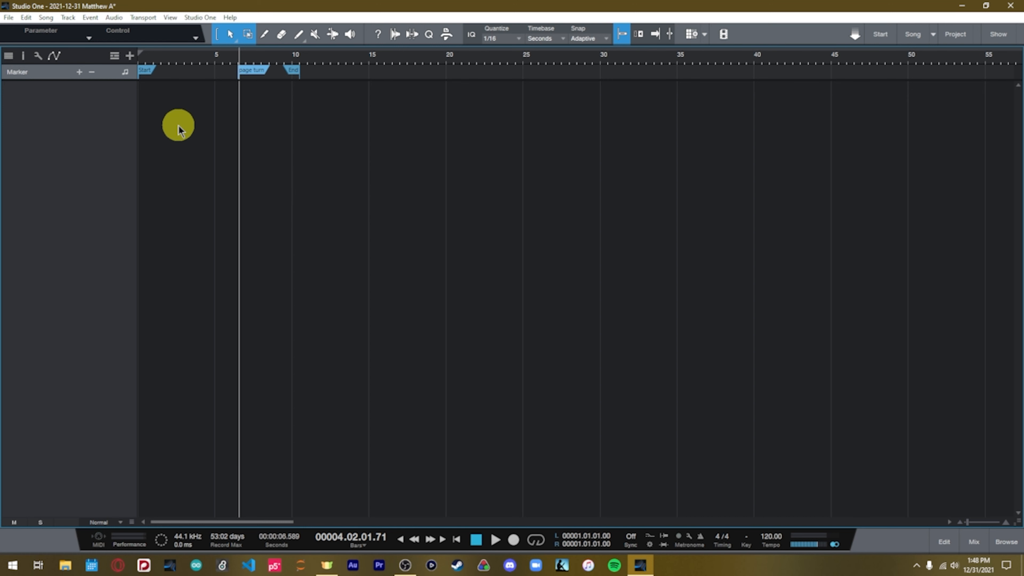
Step: Add one Instrument track named "synth 1" with no instrument assigned
double_click(179, 126)
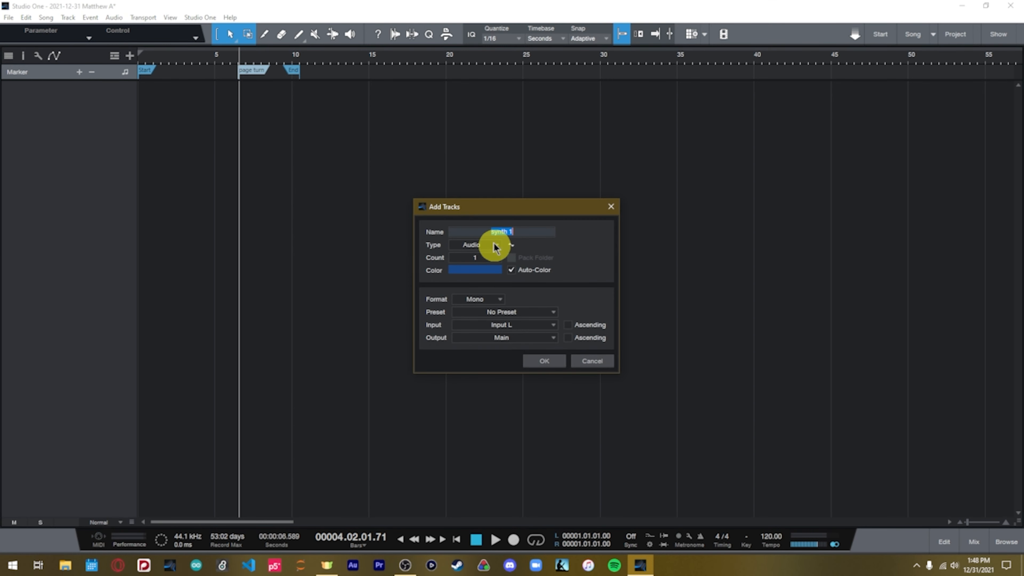
click(495, 251)
click(494, 269)
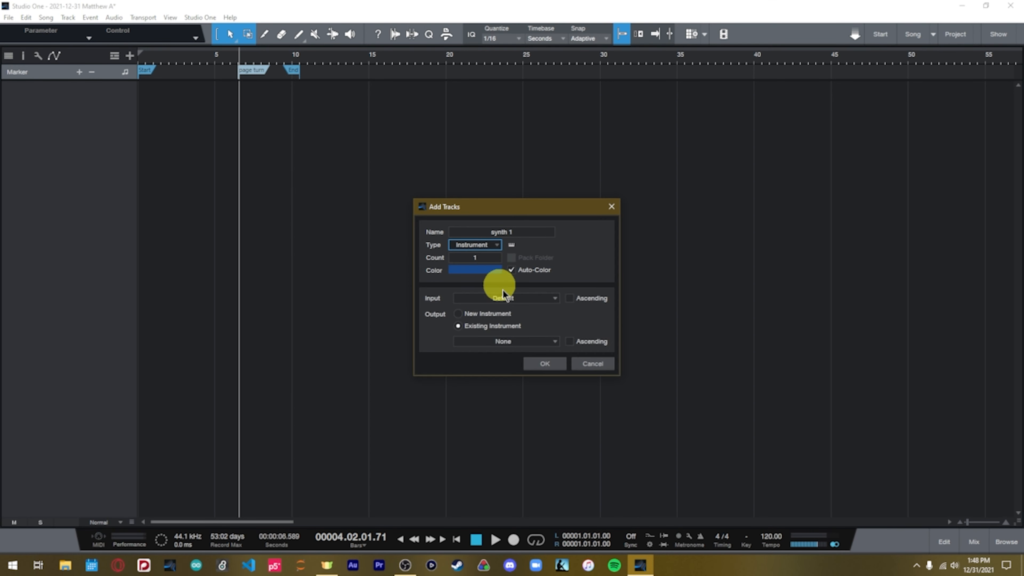
click(555, 365)
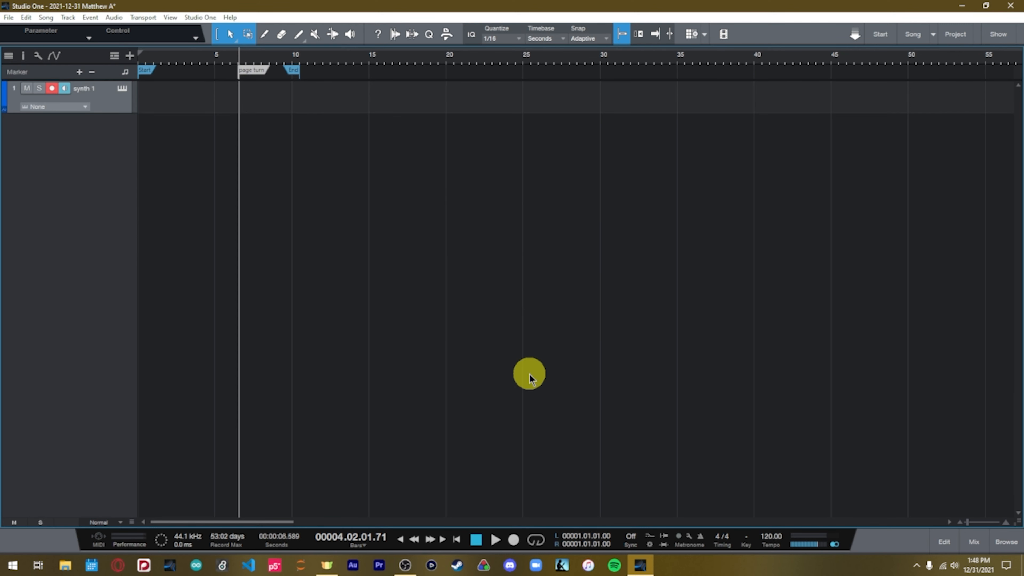
Step: Load the PreSonus Mojito instrument onto the synth 1 track and choose its Fullead preset
click(1009, 542)
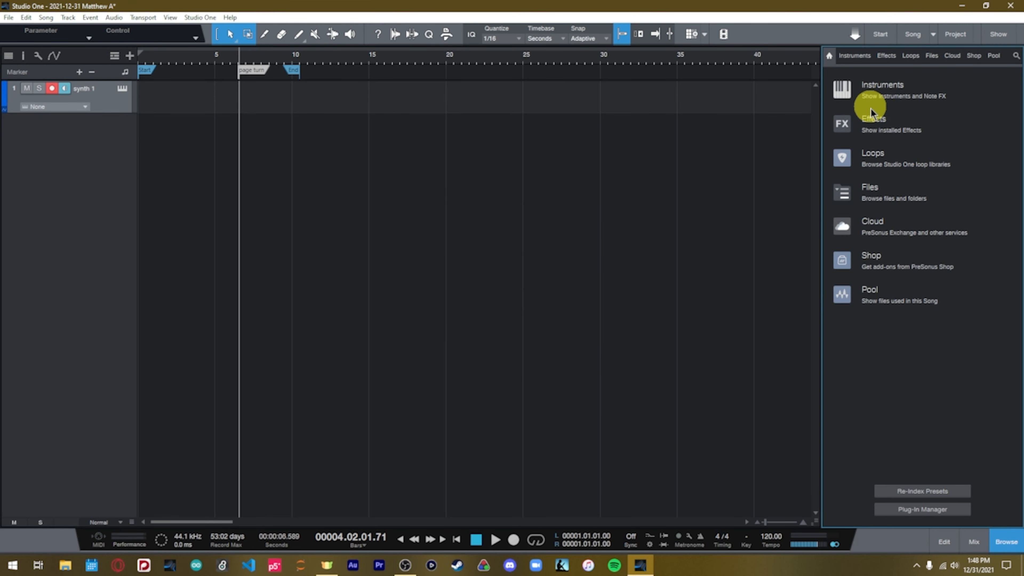
click(872, 90)
drag(870, 302, 490, 99)
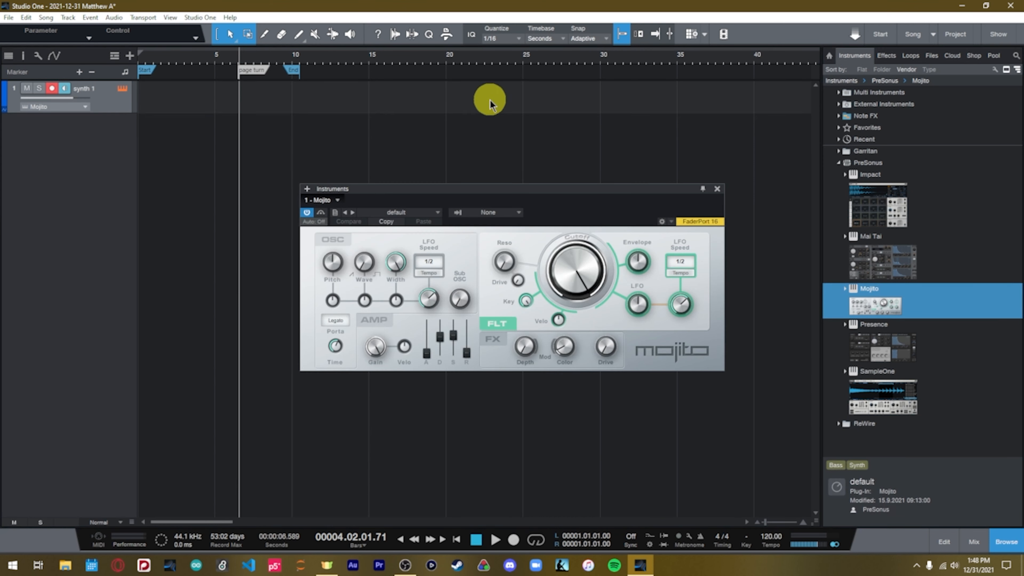
click(430, 215)
click(392, 436)
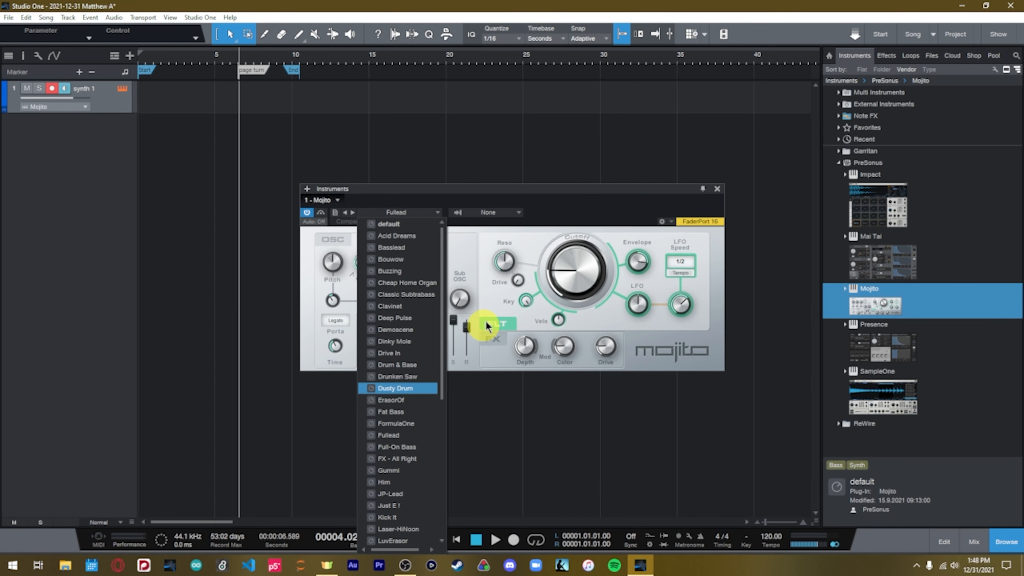
Step: Close the Mojito window and the browser, and return the playhead to the start of the song
click(590, 225)
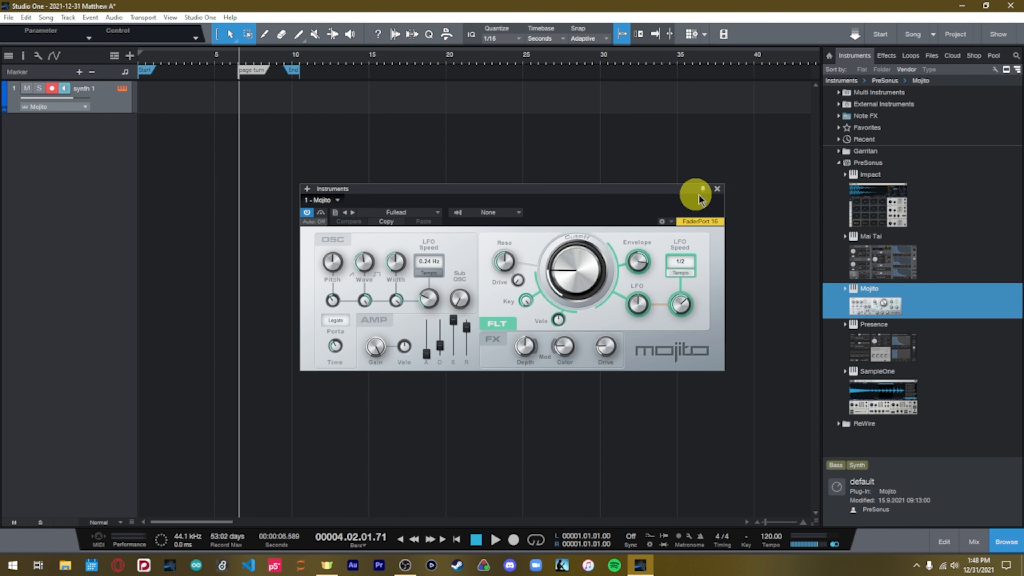
click(717, 189)
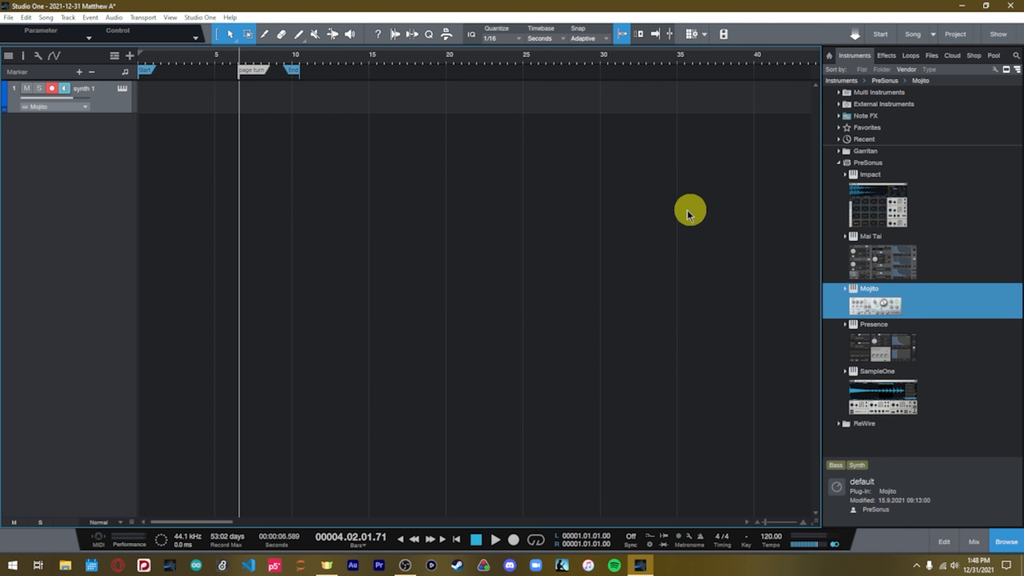
key(comma)
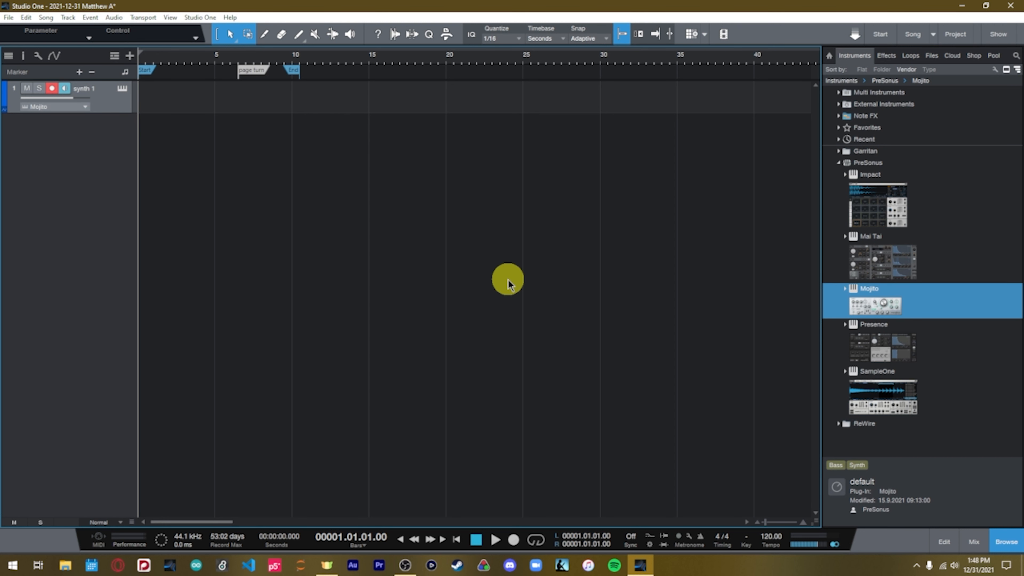
click(1005, 540)
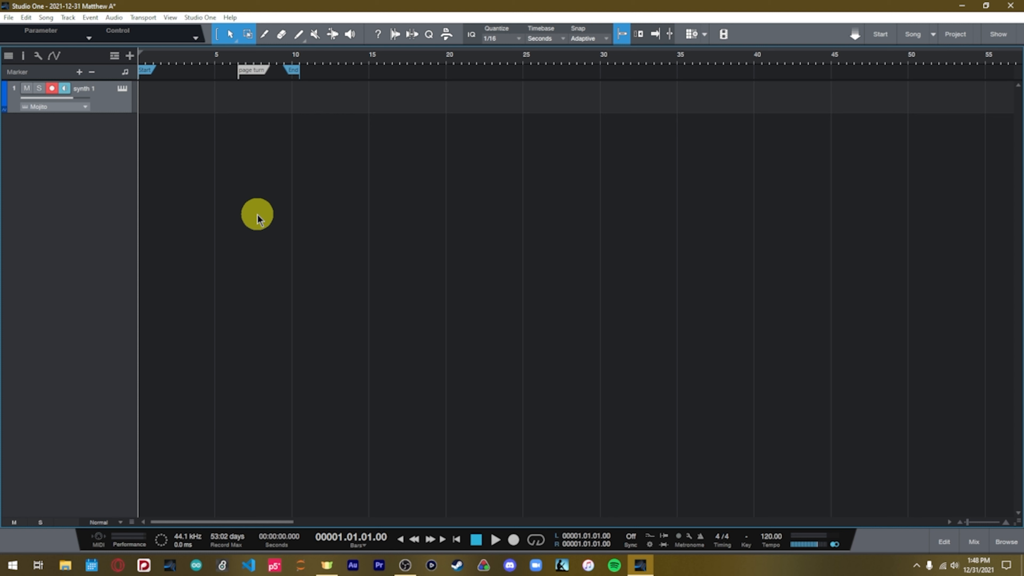
Step: Record an empty part on the synth 1 track, extend it to the End marker and open it in the note editor
click(513, 540)
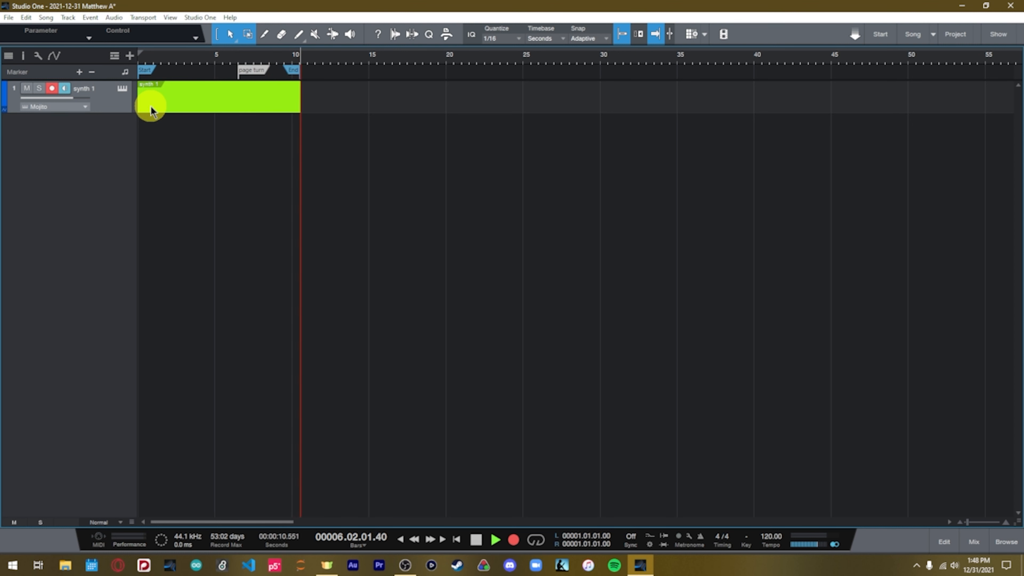
key(space)
double_click(160, 101)
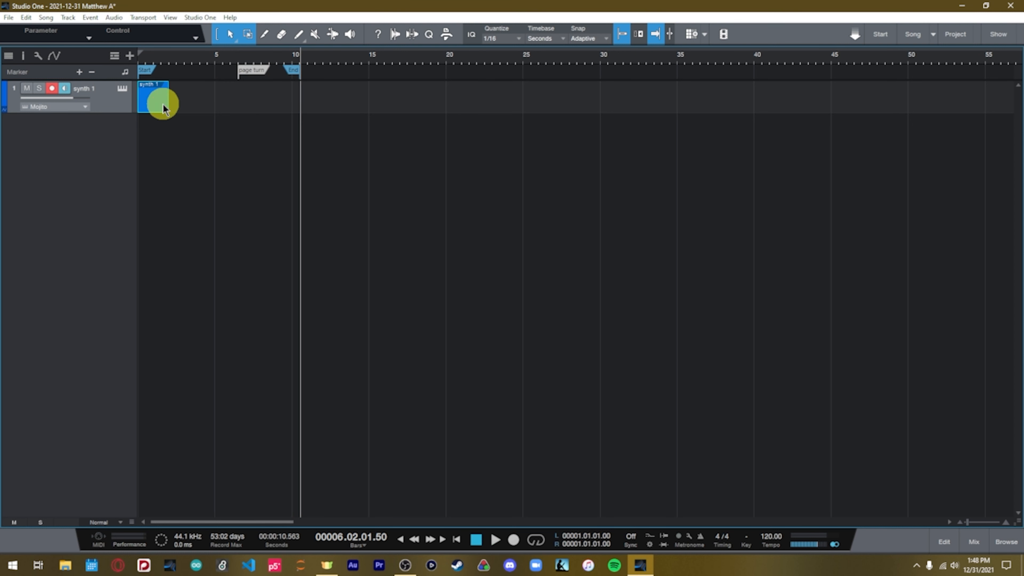
drag(167, 99, 302, 106)
double_click(242, 104)
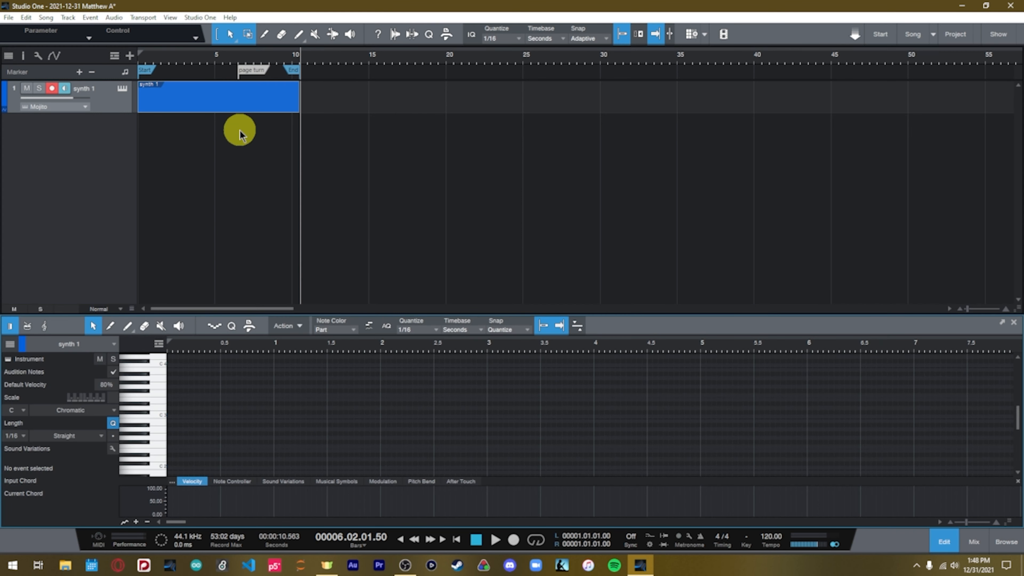
Step: Add a C5 note at the start of the synth 1 part and stretch it to about 6.44 seconds, at the page turn marker
scroll(231, 428, up, 8)
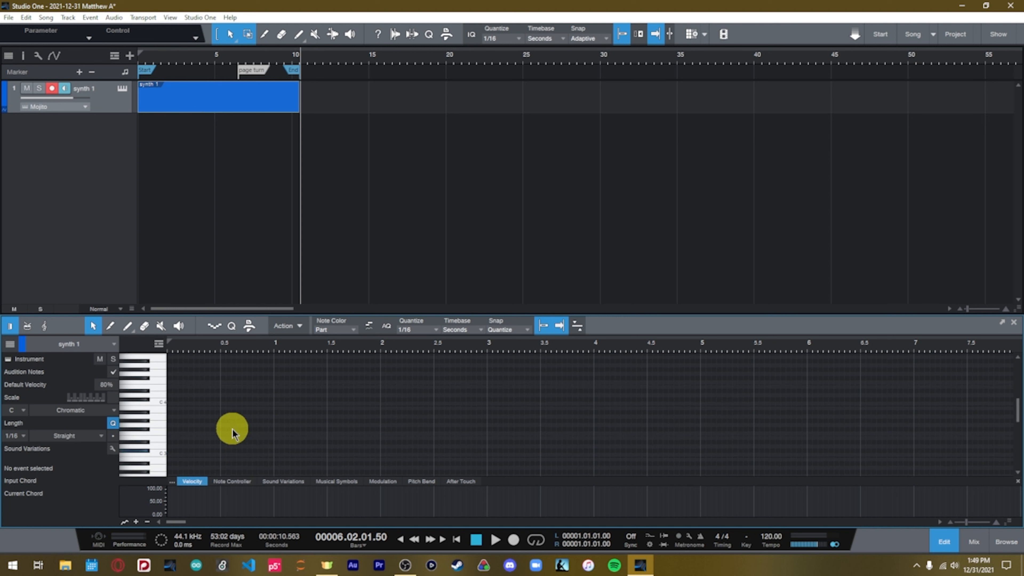
click(951, 522)
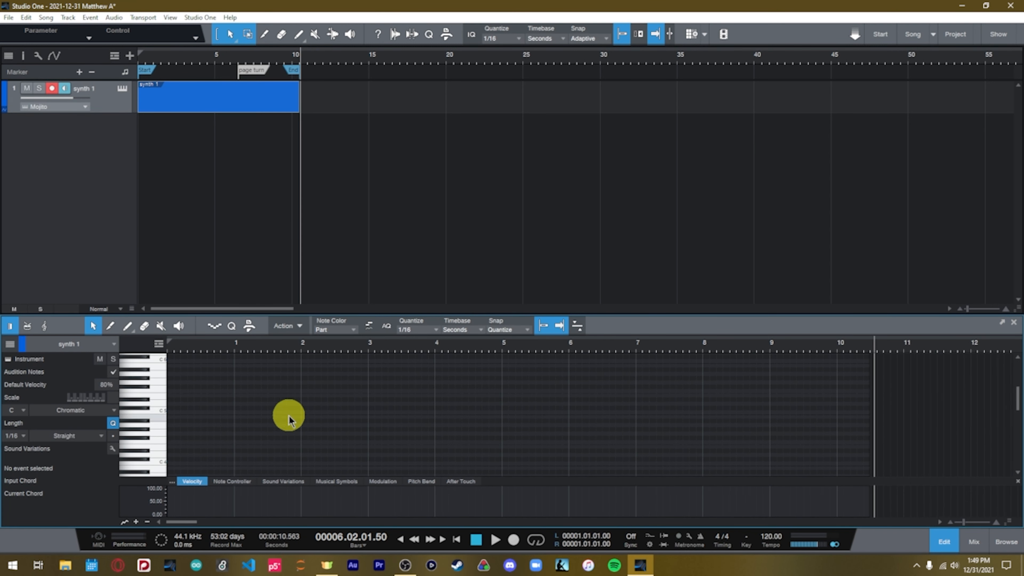
click(171, 411)
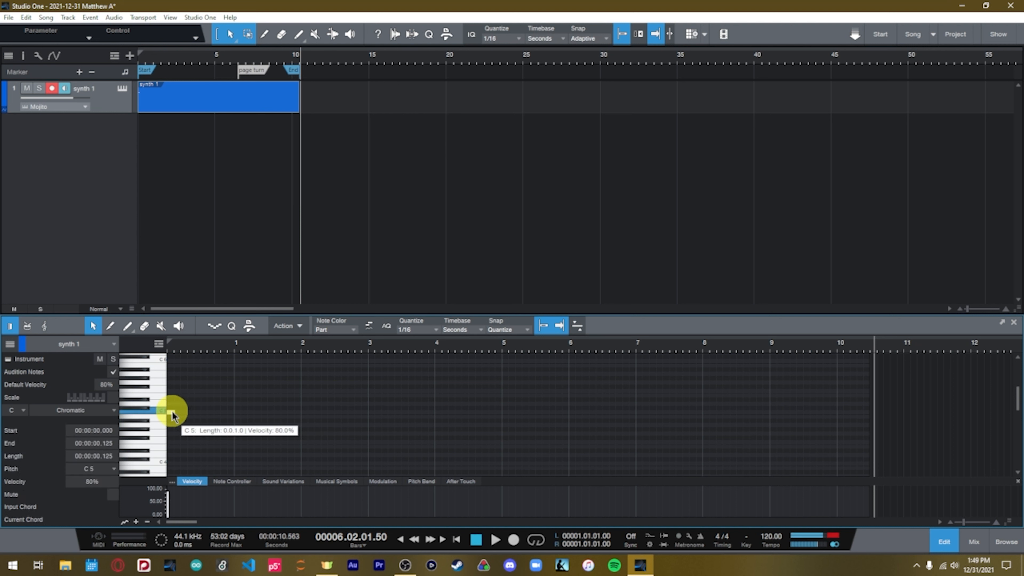
drag(176, 412, 414, 405)
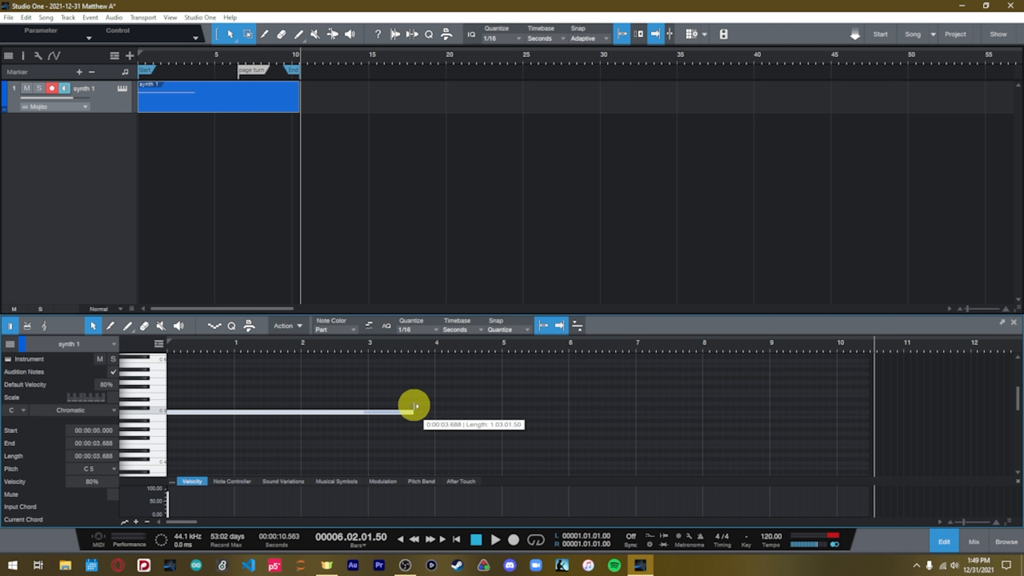
drag(415, 405, 538, 409)
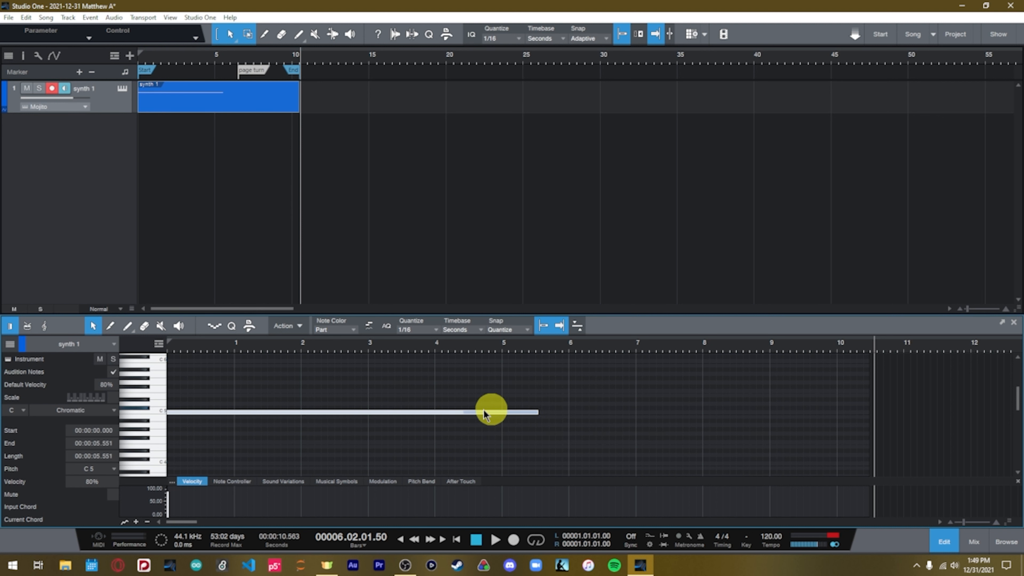
key(comma)
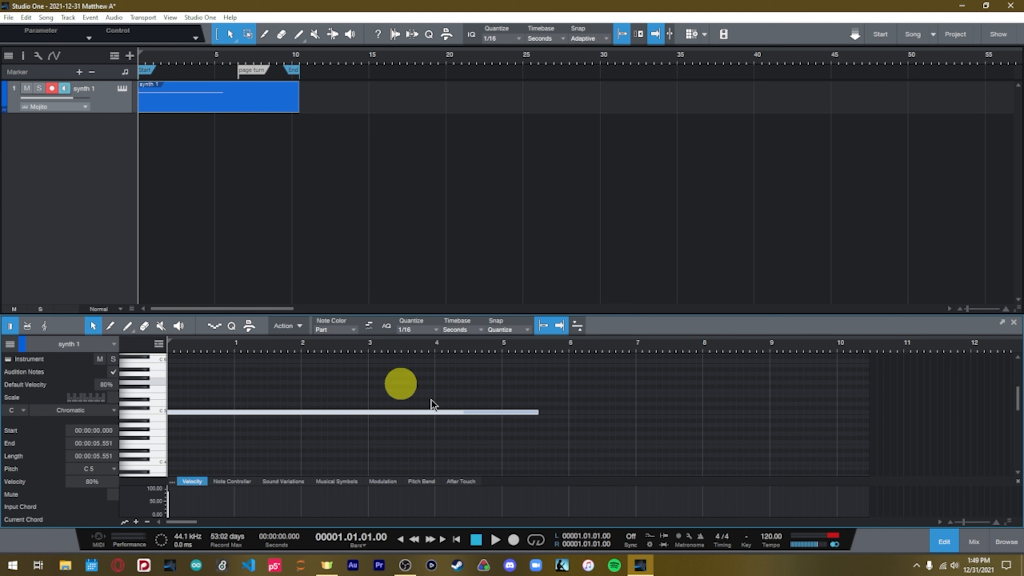
drag(539, 412, 598, 414)
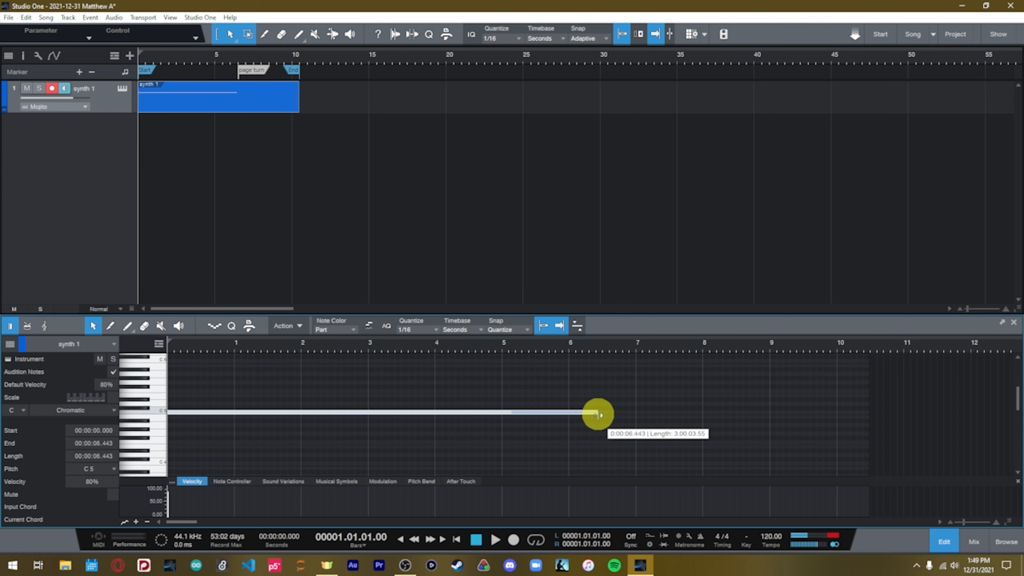
Step: Add an A#4 note from the end of the C5 note to 9 seconds, followed by an F4 note from 9 to 10 seconds
double_click(601, 423)
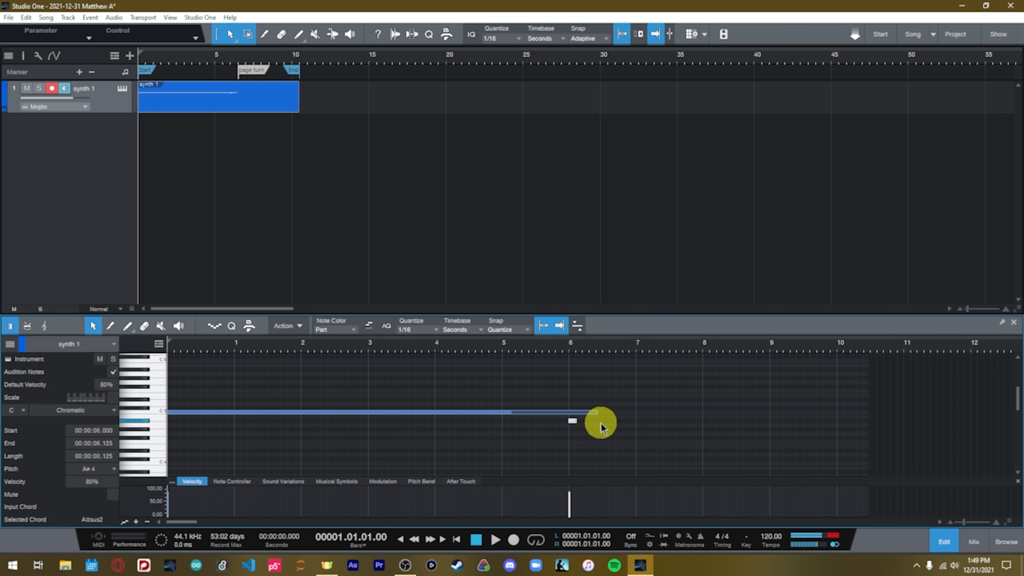
drag(573, 421, 826, 439)
double_click(773, 441)
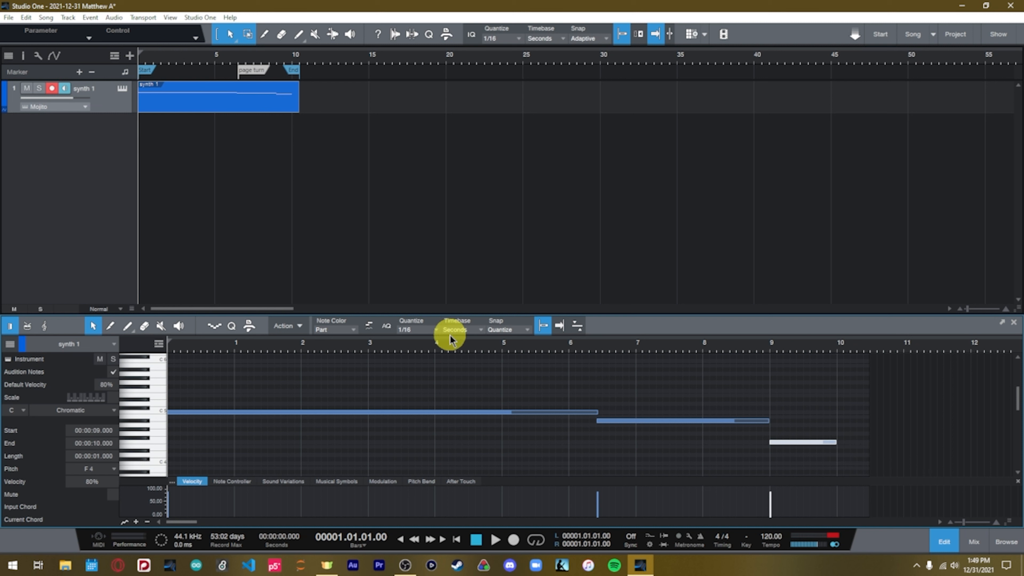
Step: Play the synth 1 part through once and lower the track's volume to about -22 dB
key(space)
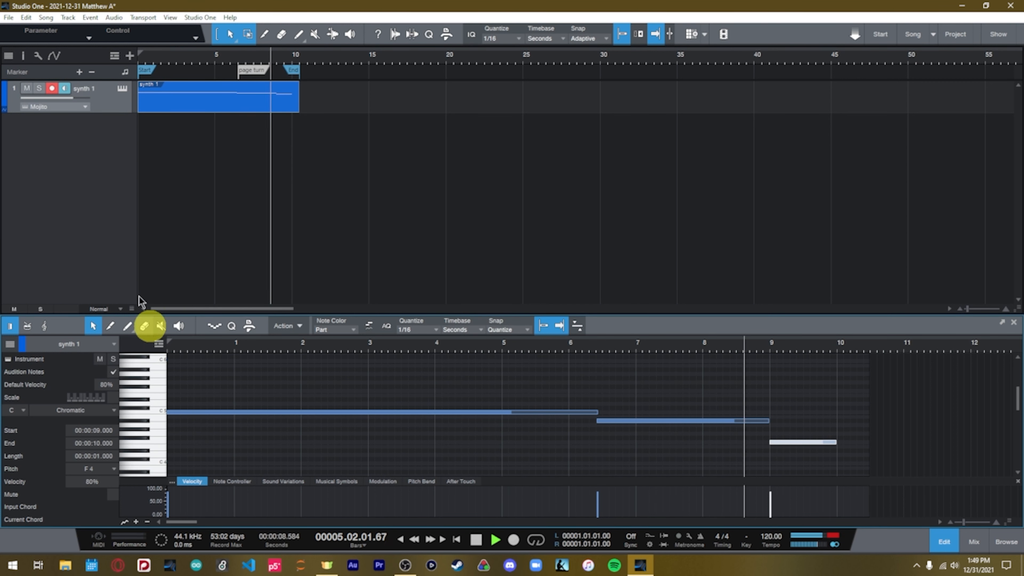
mouse_move(73, 99)
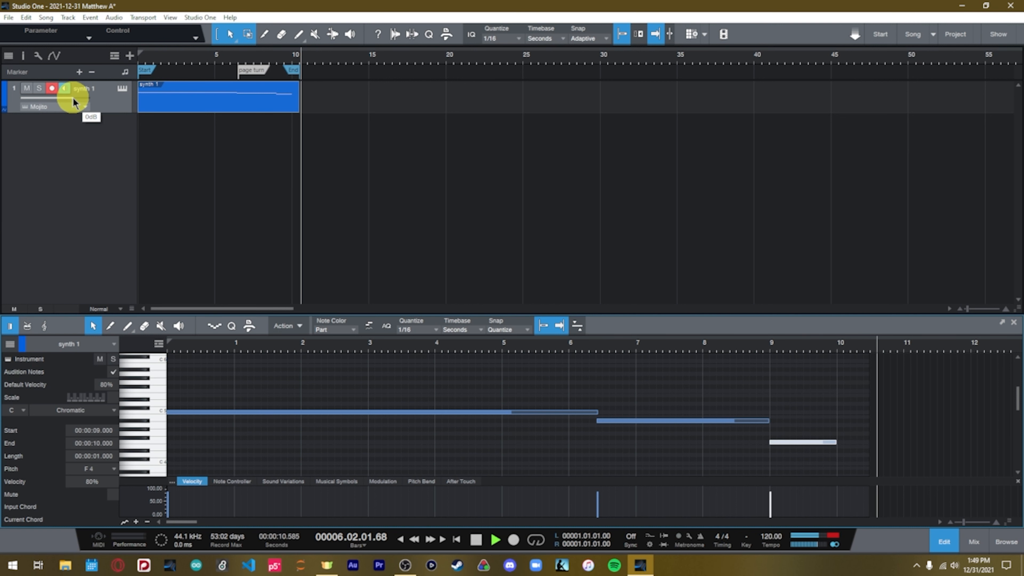
key(space)
click(74, 101)
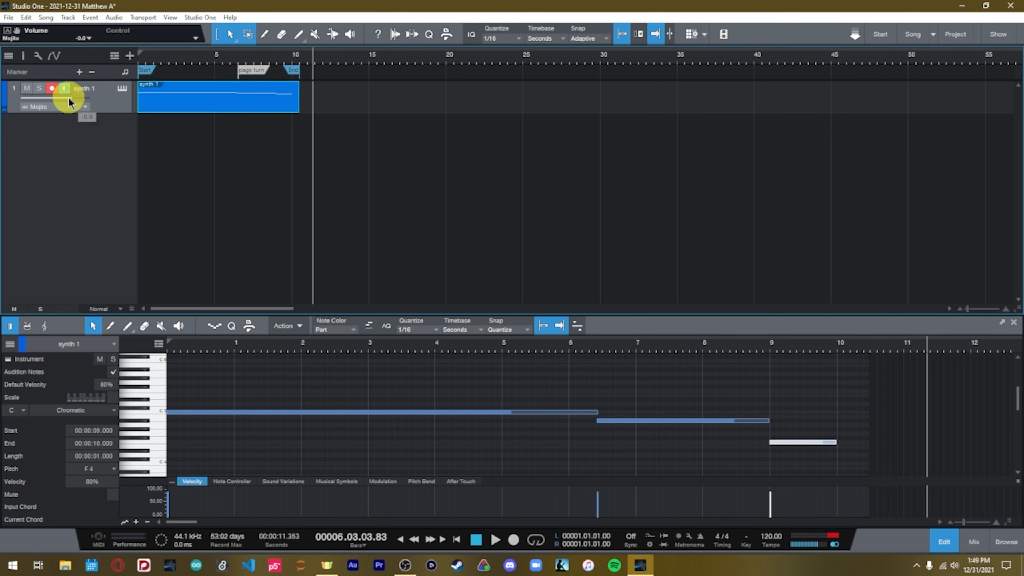
drag(69, 102, 50, 104)
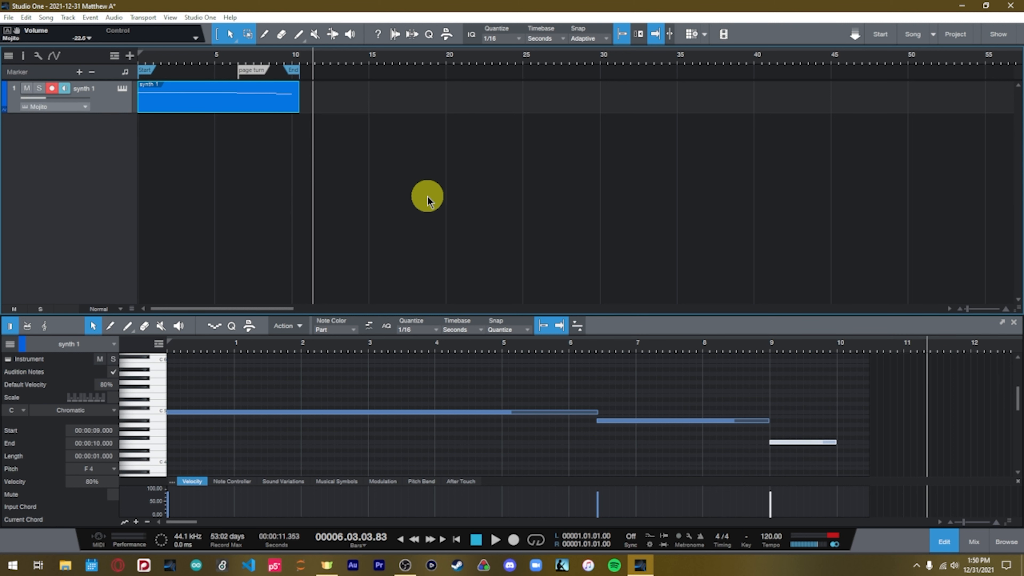
Step: Show the video player and play the video from the start together with the synth part
click(723, 35)
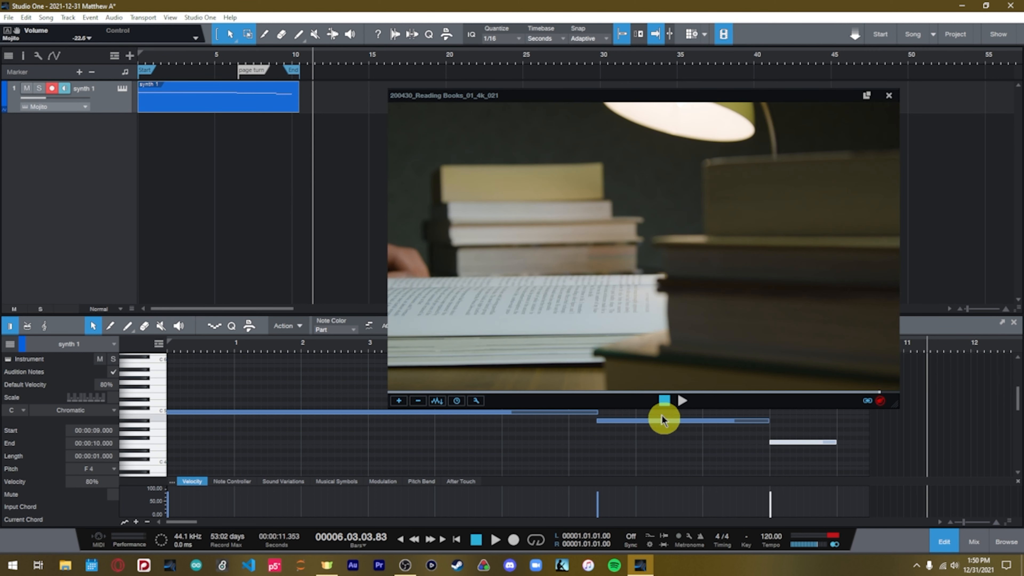
click(663, 400)
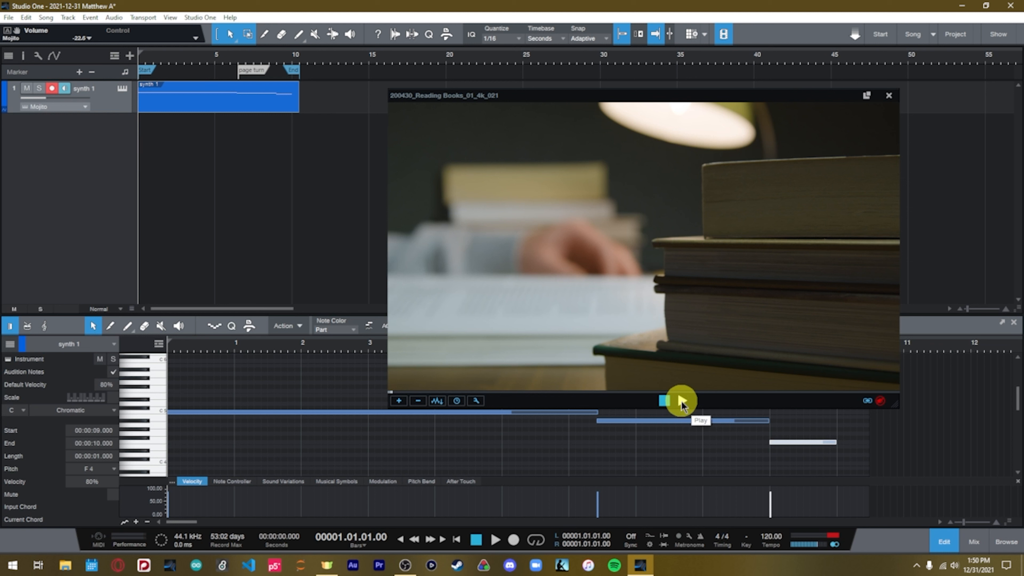
click(680, 401)
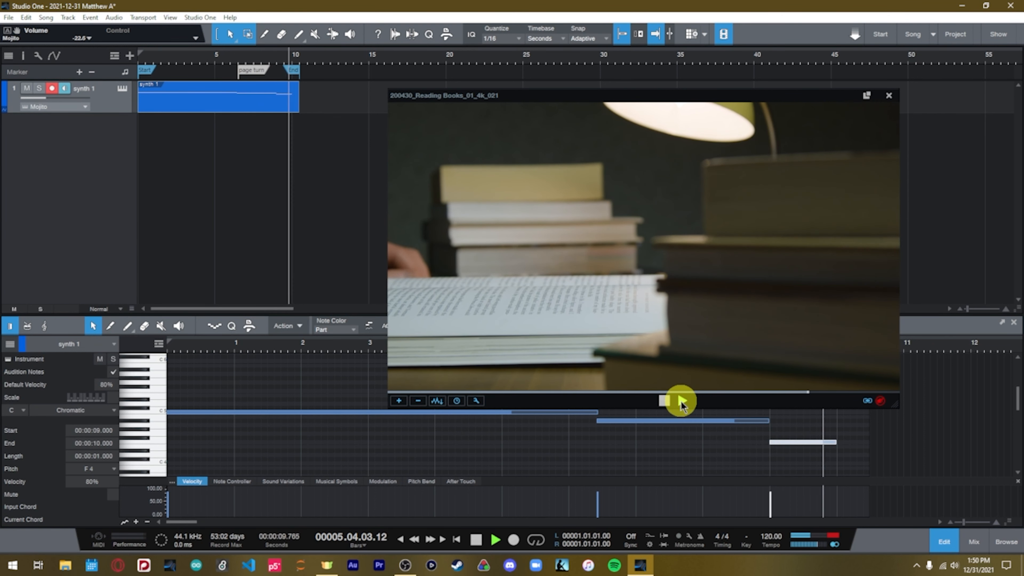
key(space)
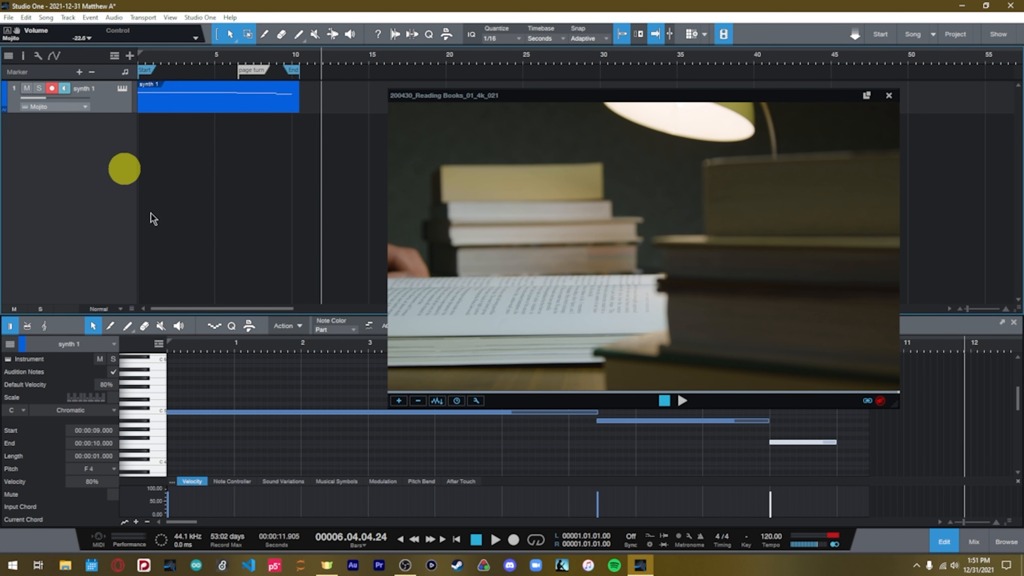
Step: Enter "video_video_audio" as the filename for the mixdown export and leave the export dialog without exporting
click(46, 17)
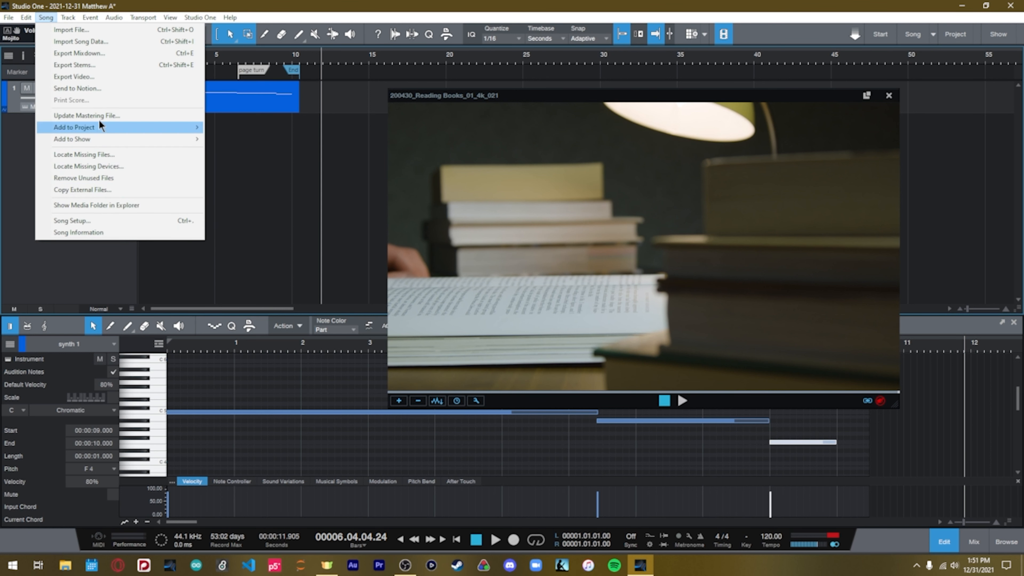
mouse_move(109, 18)
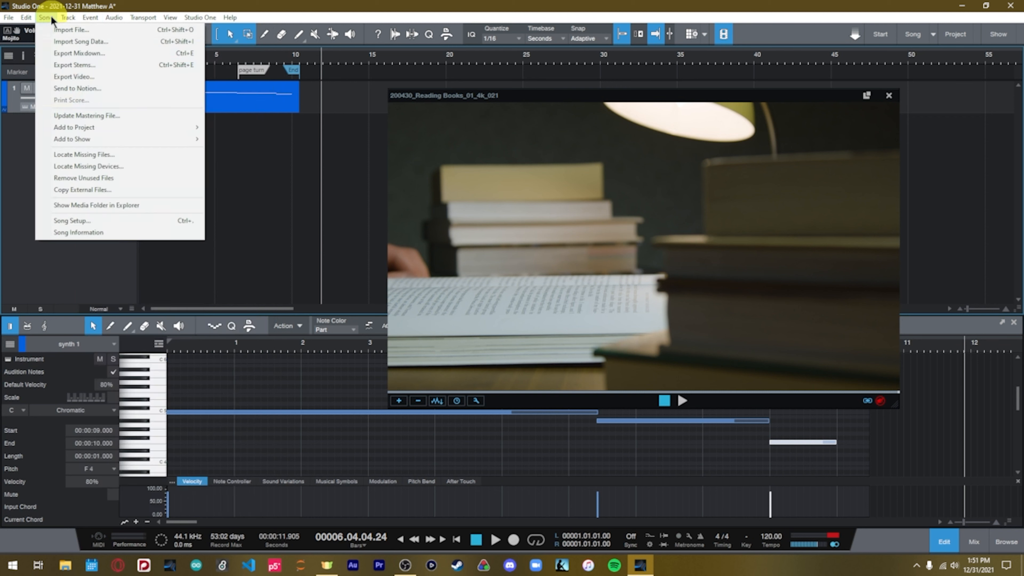
mouse_move(42, 18)
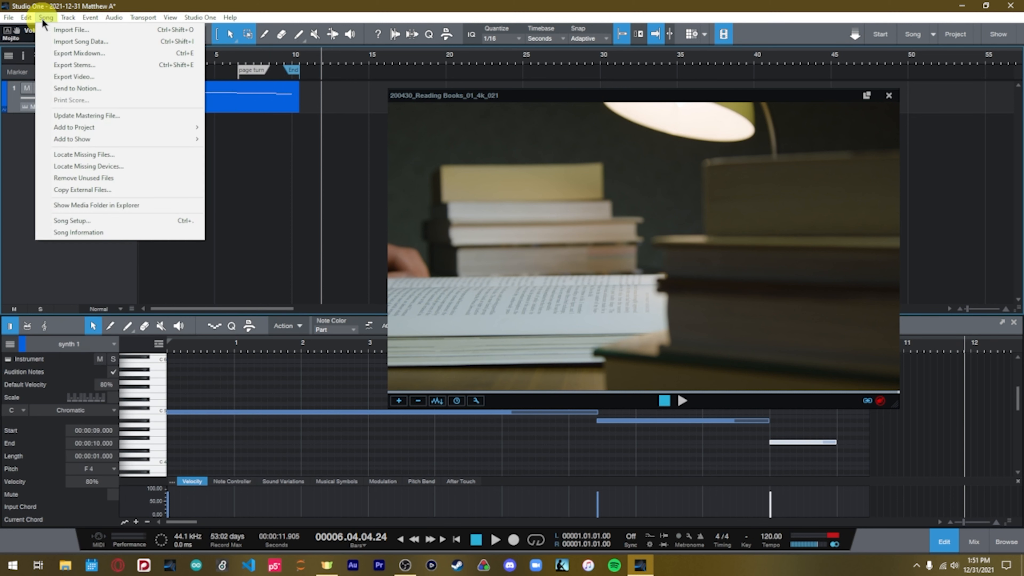
click(77, 59)
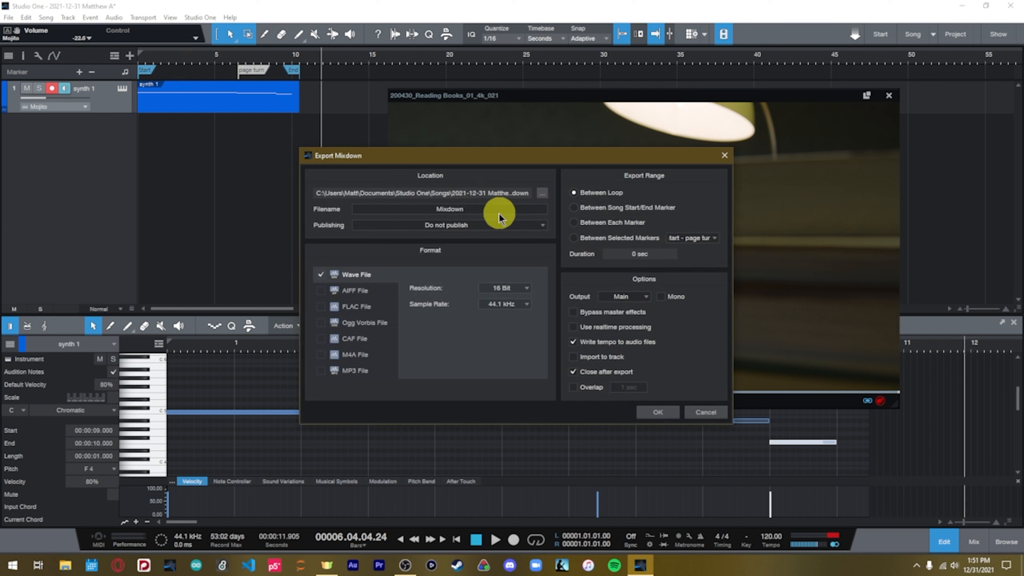
click(500, 214)
text(video)
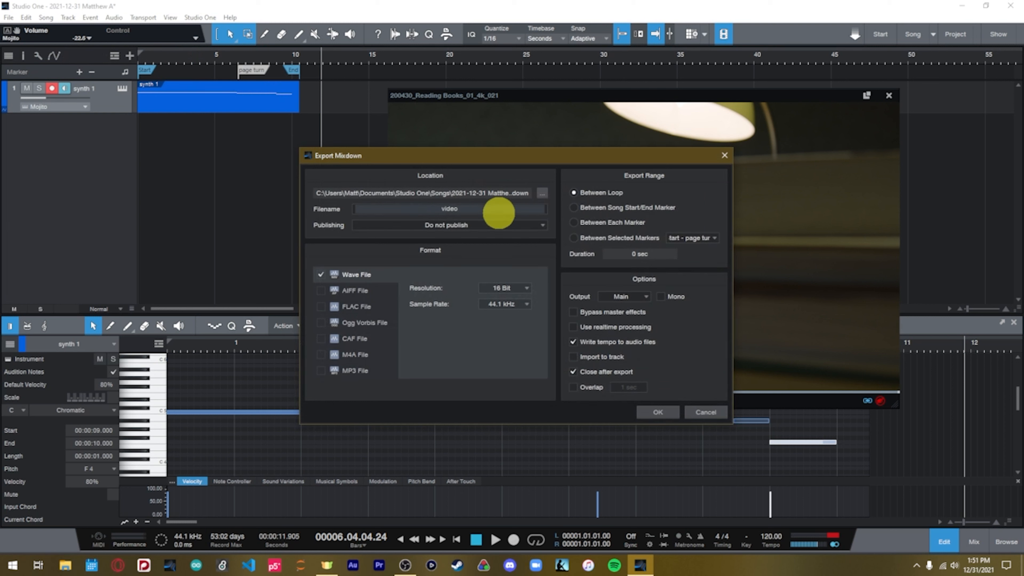
text(_video_audio)
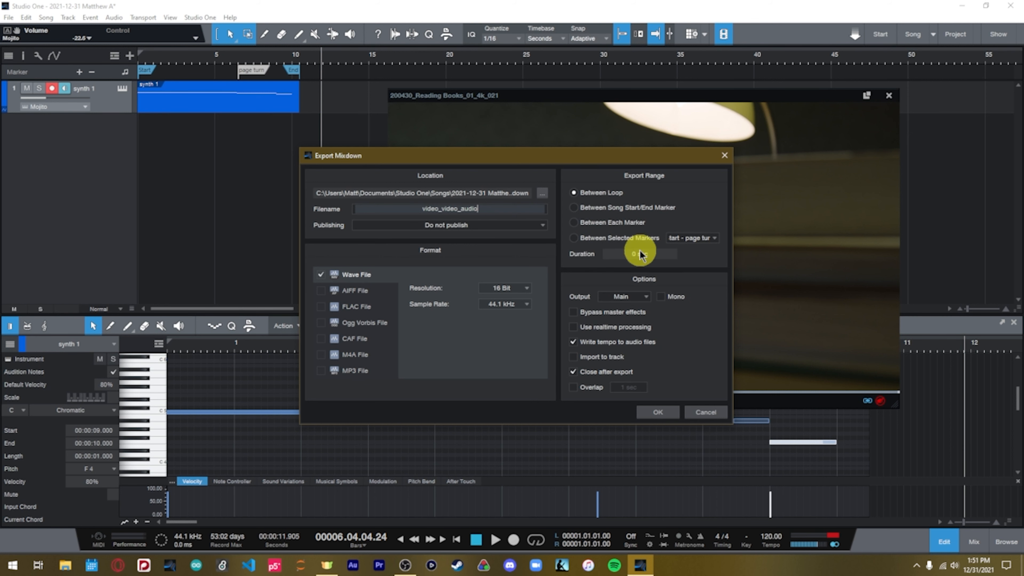
click(707, 415)
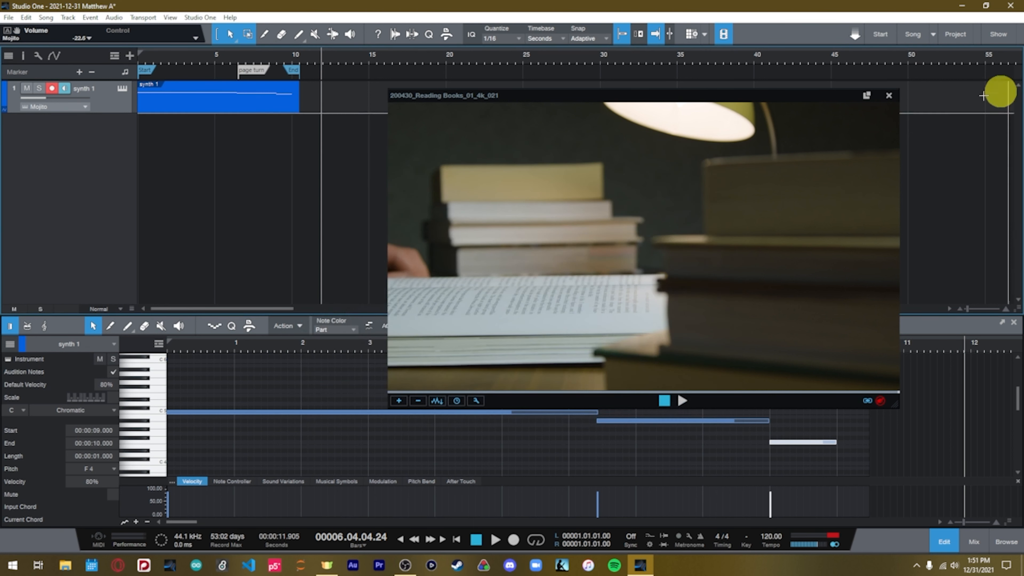
Step: Close the video player, set the loop range from Start to End, and export the mixdown between the loop as a Wave file
click(888, 95)
drag(141, 51, 303, 64)
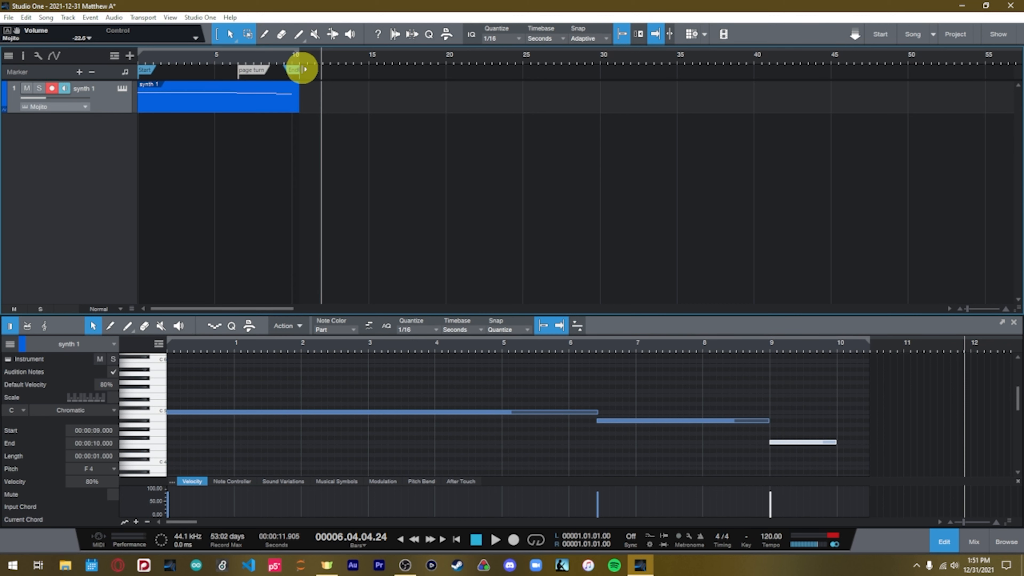
key(ctrl+e)
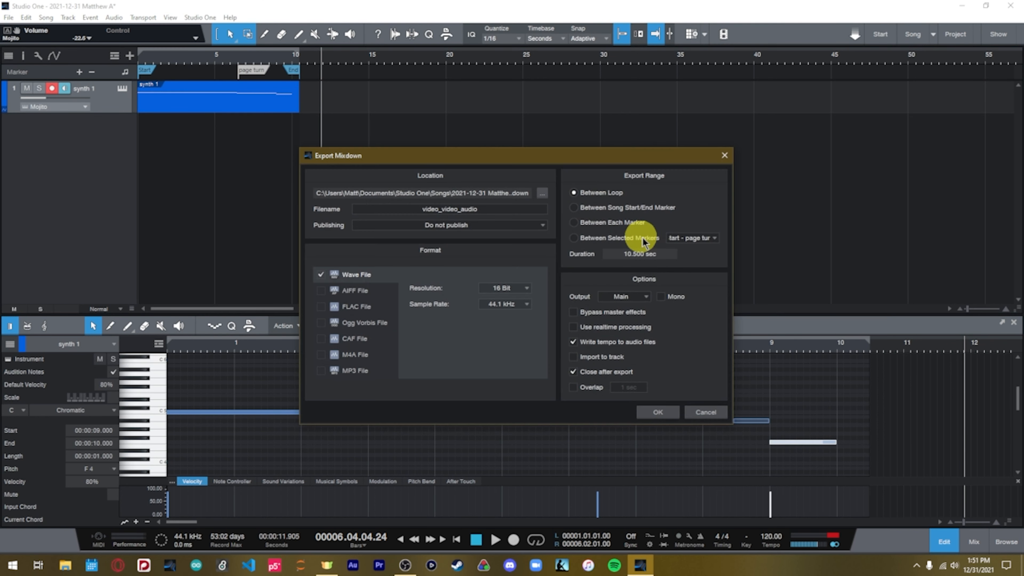
click(661, 413)
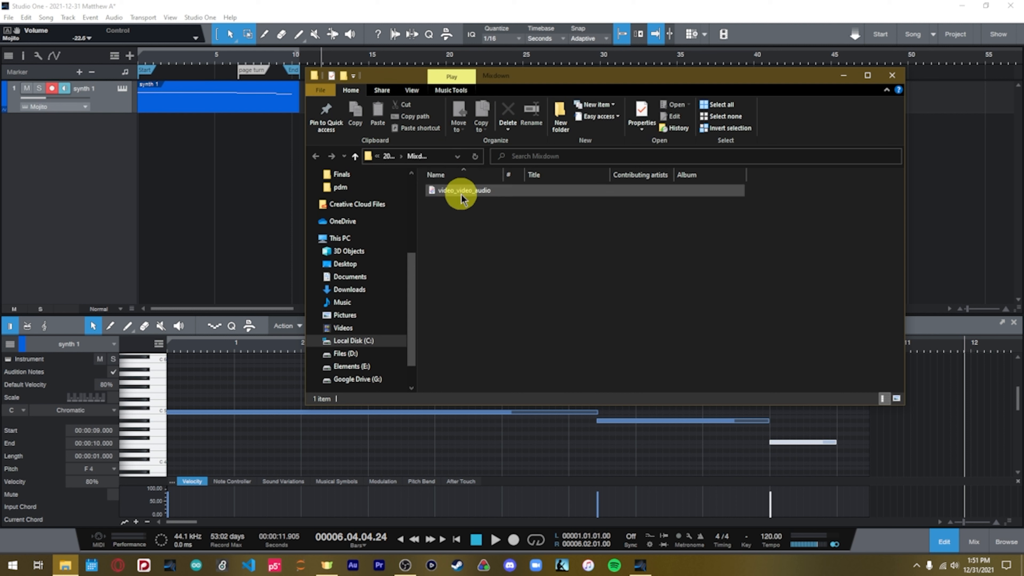
click(843, 77)
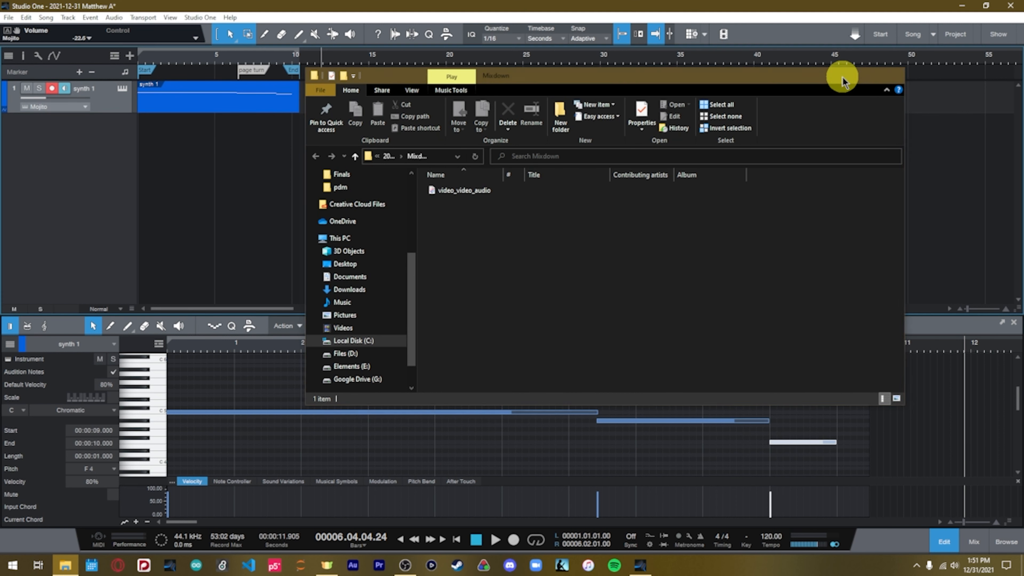
Step: Export the song's video over the Video range as an MPEG-4 file named "video_video_video" in Downloads
click(46, 17)
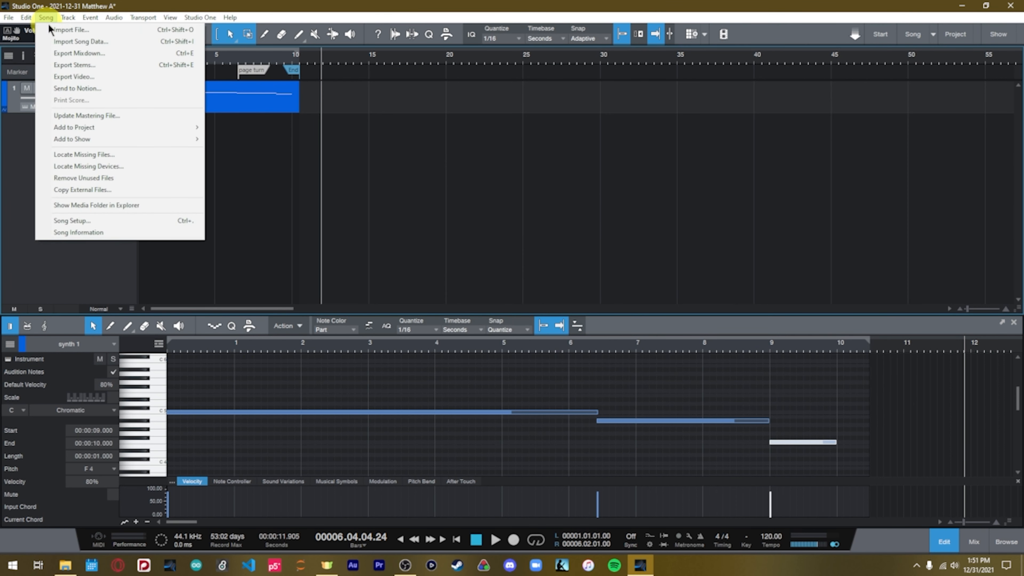
click(104, 75)
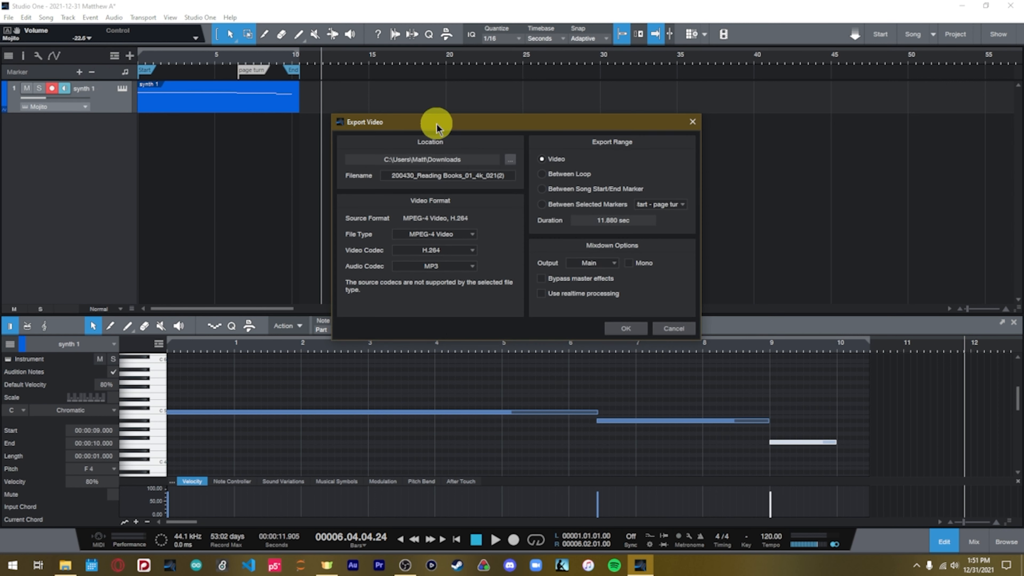
click(470, 176)
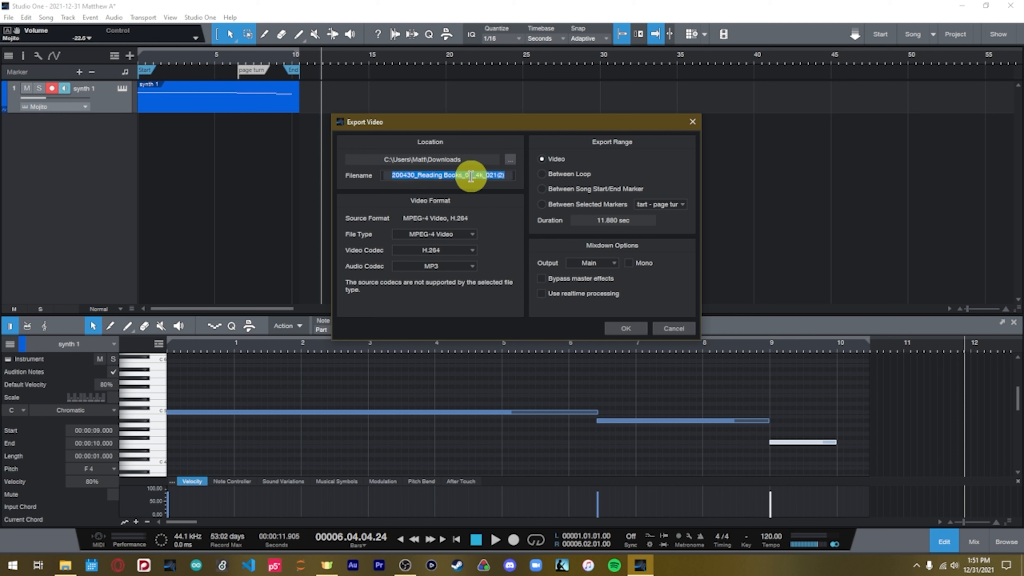
text(video_video)
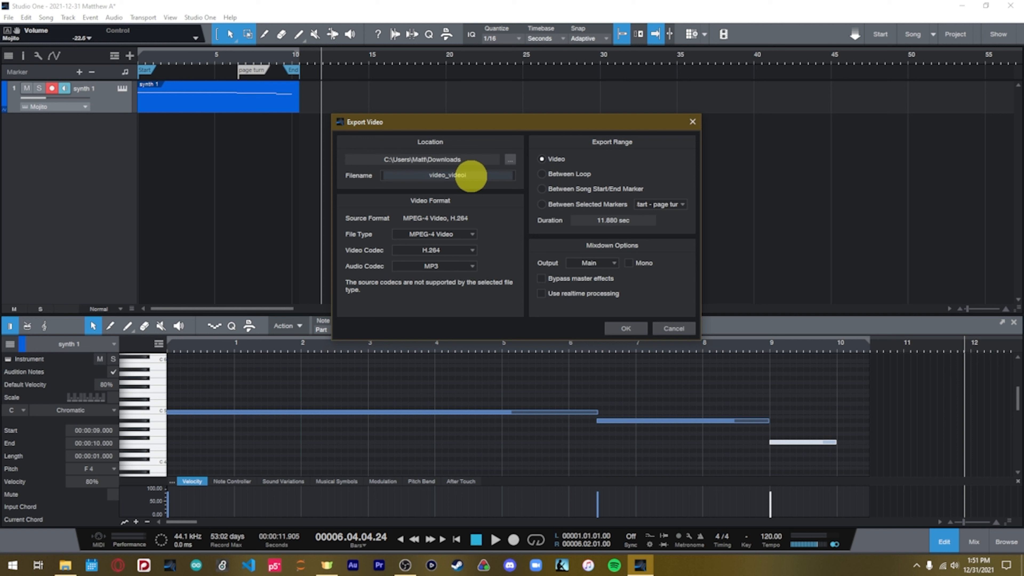
text(_videwo)
key(BackSpace)
key(BackSpace)
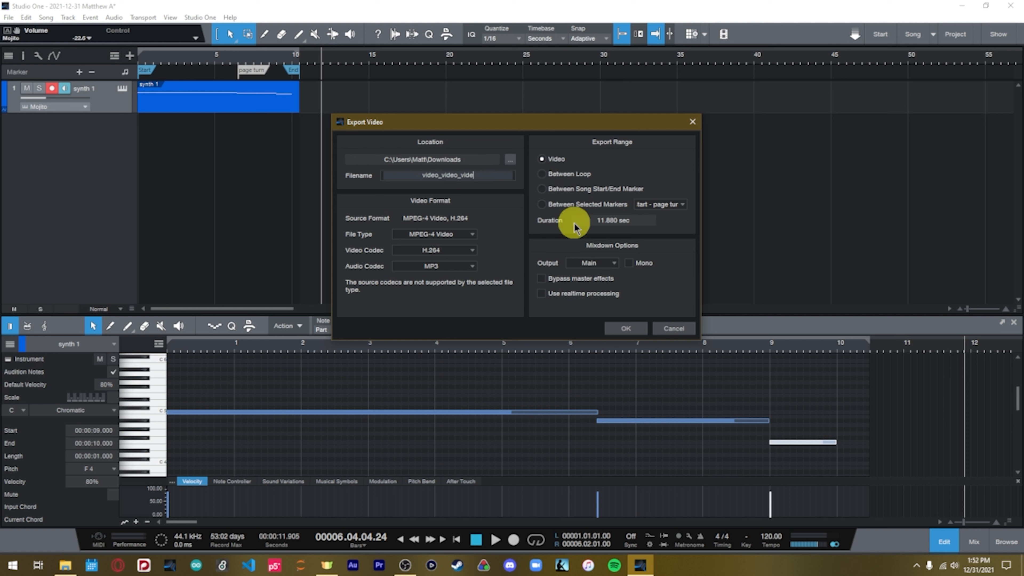
text(o)
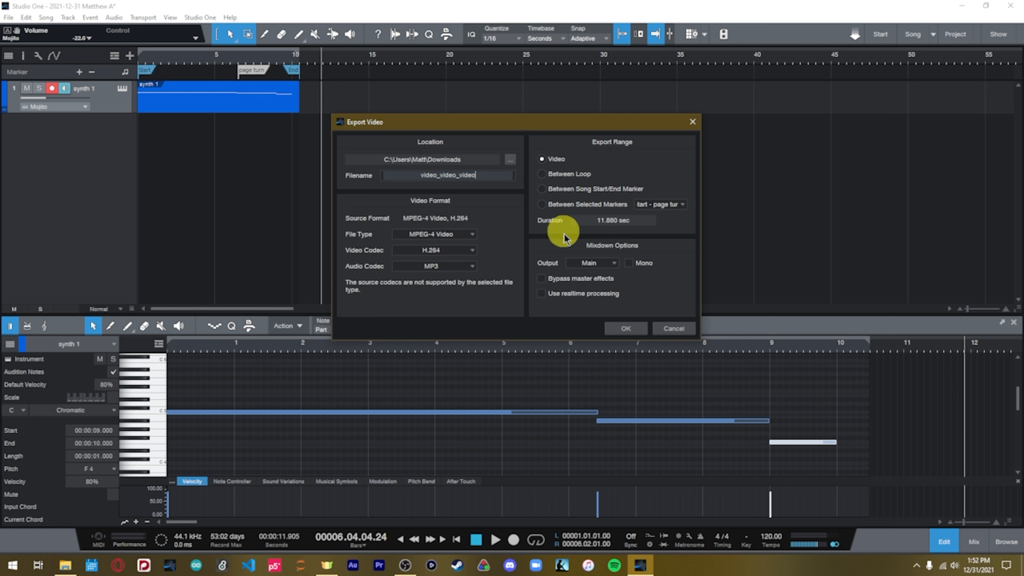
click(618, 329)
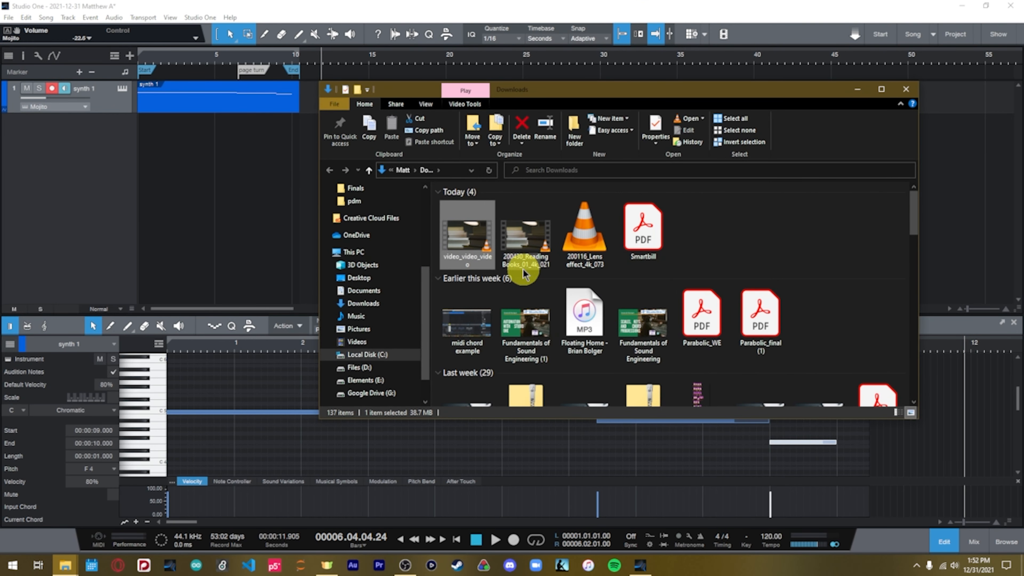
Step: Play the exported video_video_video file in VLC media player, and close the player and the Downloads folder
double_click(470, 236)
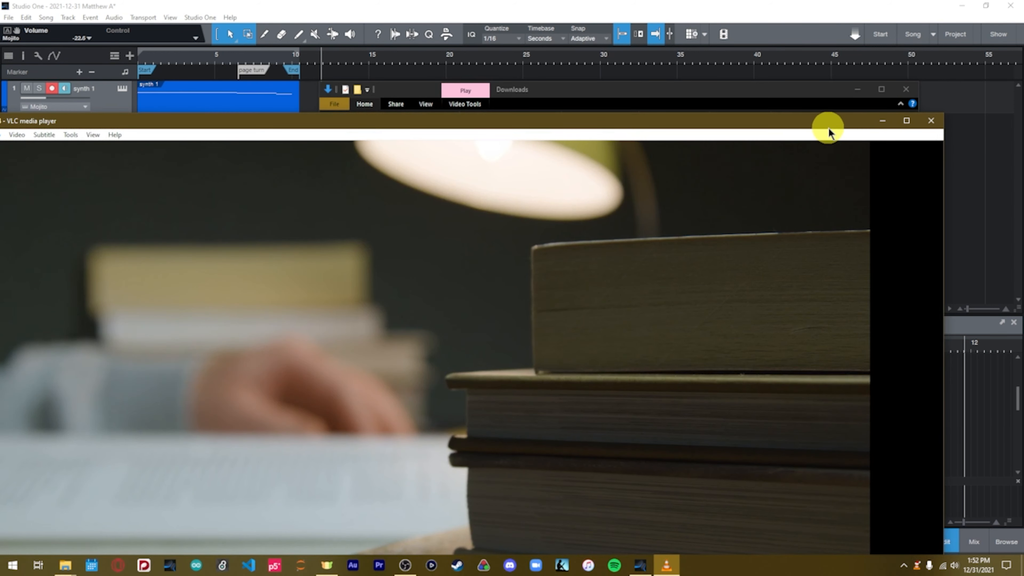
drag(831, 127, 954, 229)
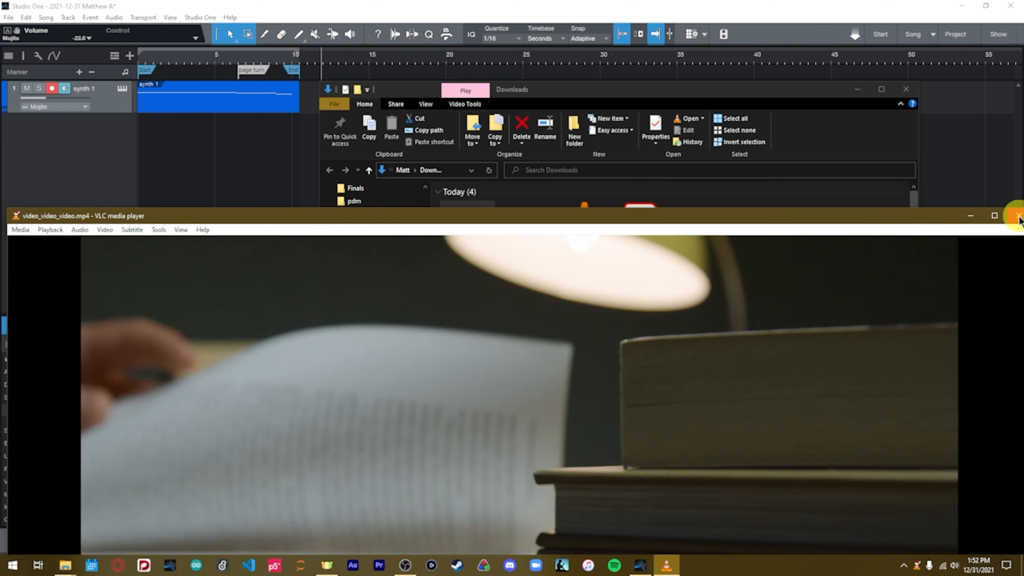
click(1017, 216)
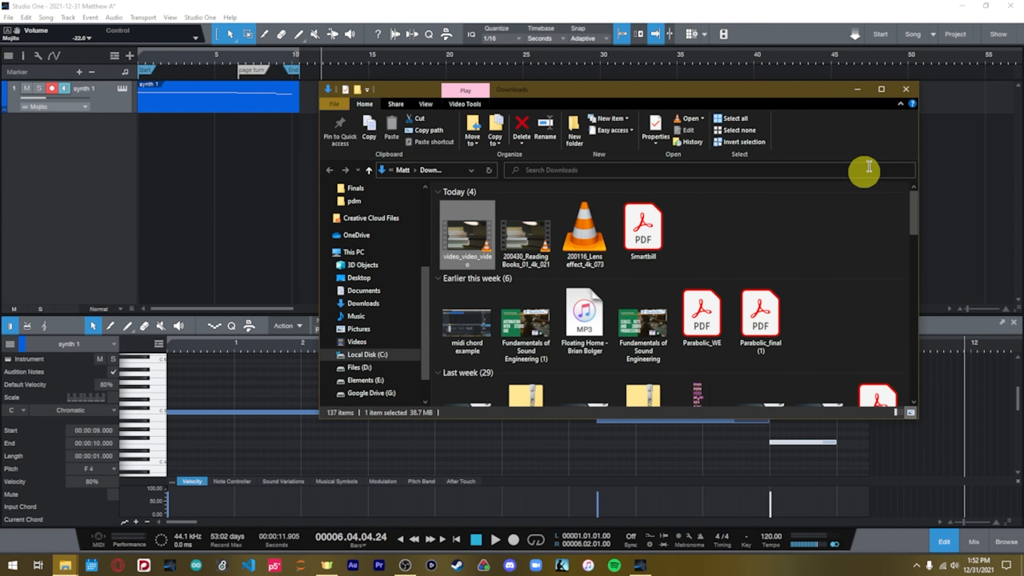
click(905, 89)
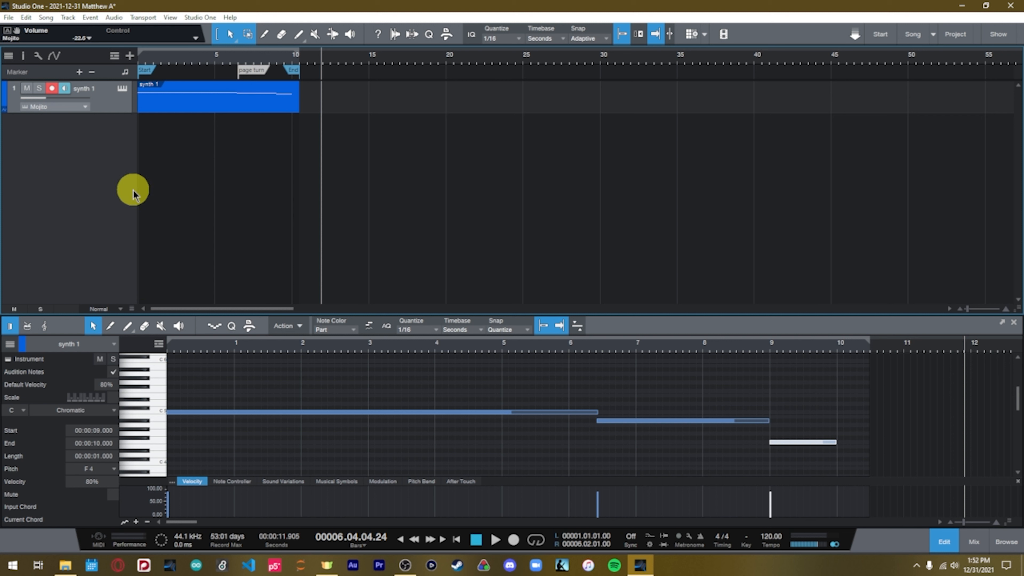
Step: Open the general Song Setup settings and move the dialog higher on the screen
click(9, 17)
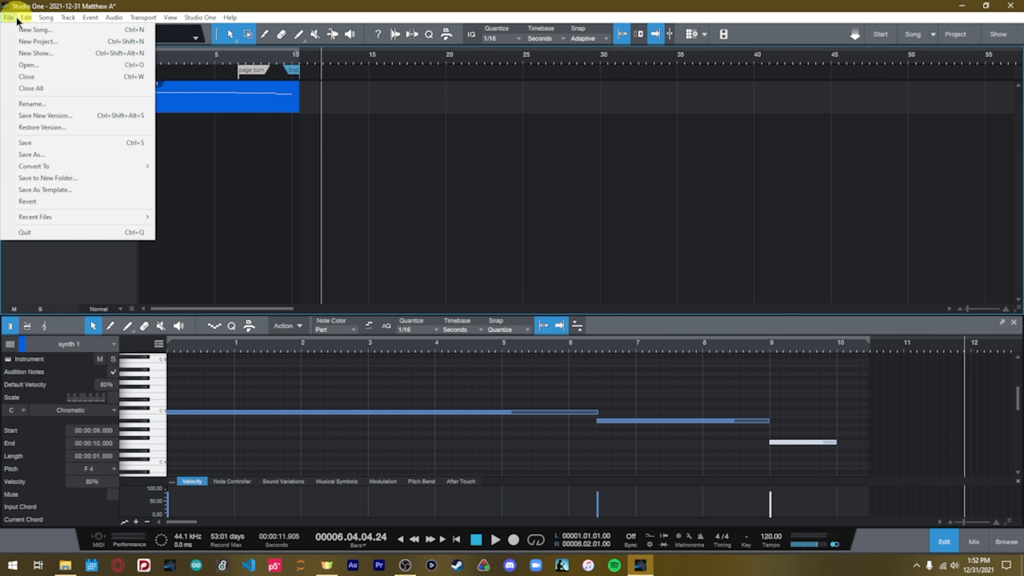
mouse_move(43, 19)
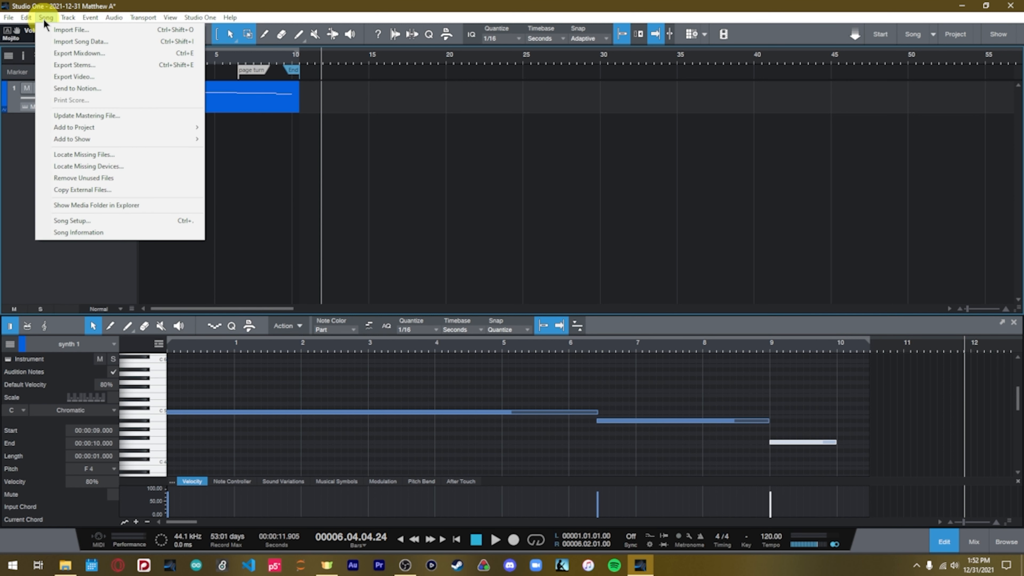
click(110, 222)
drag(557, 181, 560, 44)
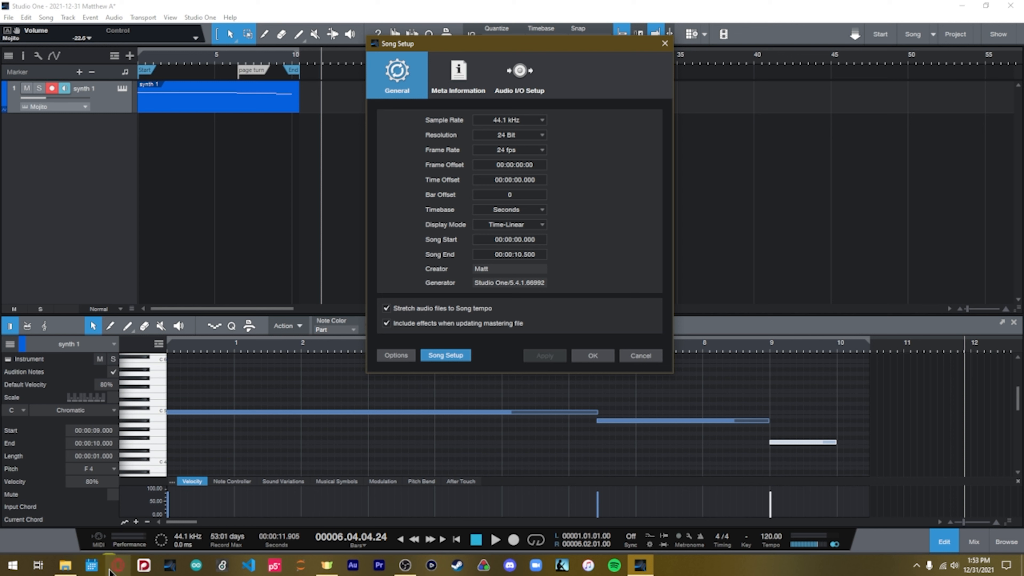
Step: Check the frame rate of the 200430_Reading Books_01_4k_021 video in Downloads in its file details, and return to the song setup
click(72, 570)
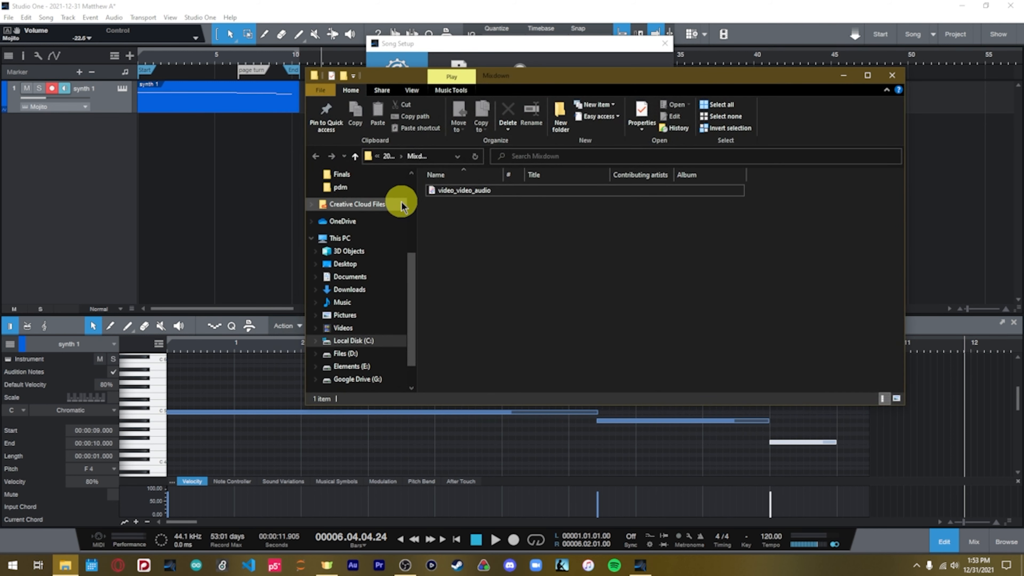
scroll(367, 334, up, 5)
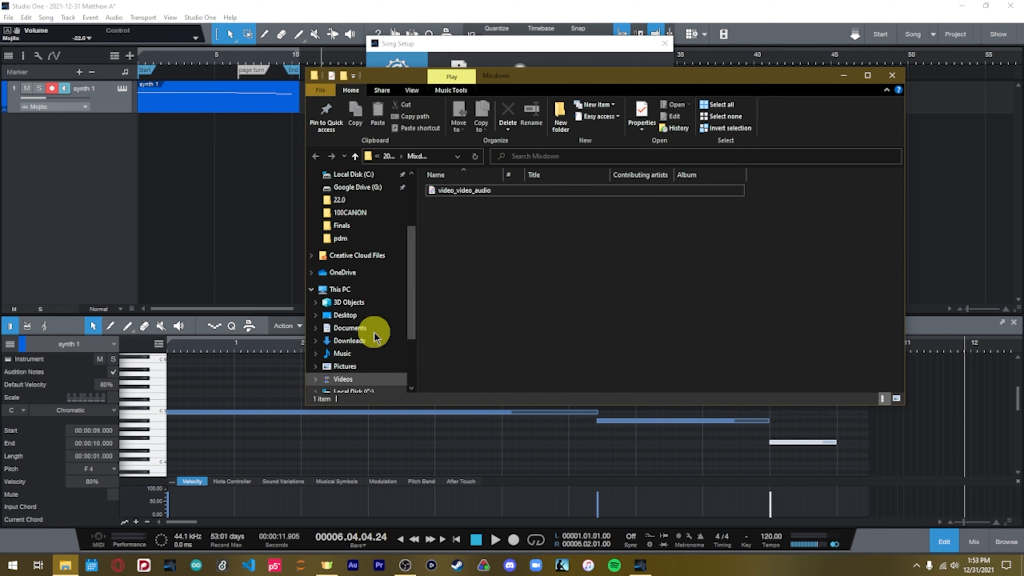
click(349, 208)
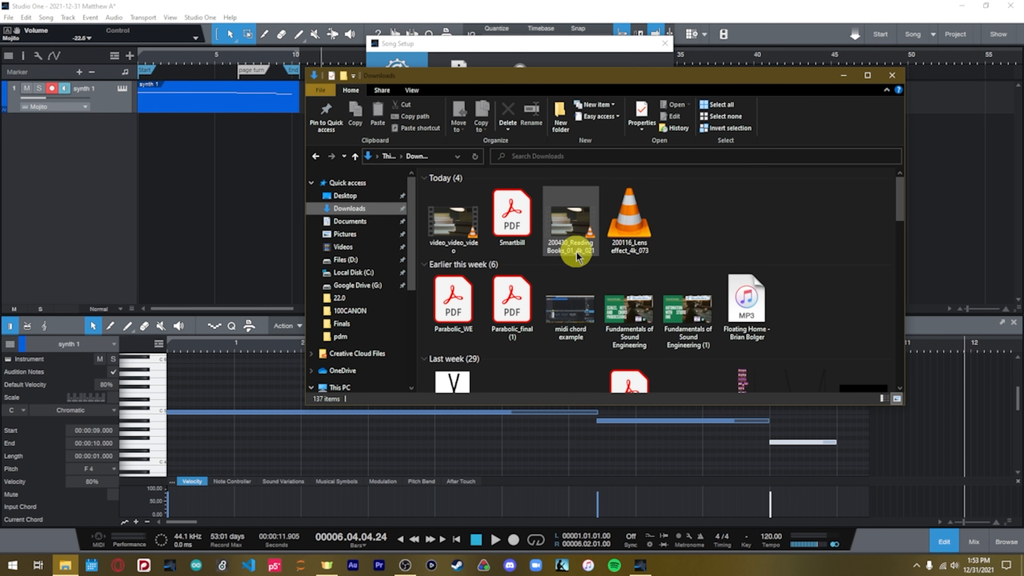
right_click(563, 236)
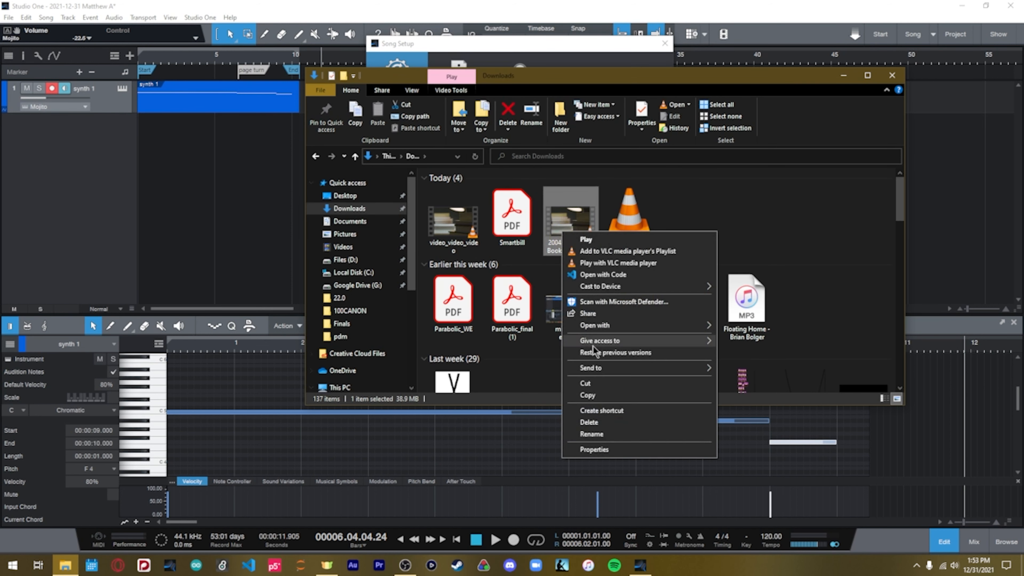
click(594, 451)
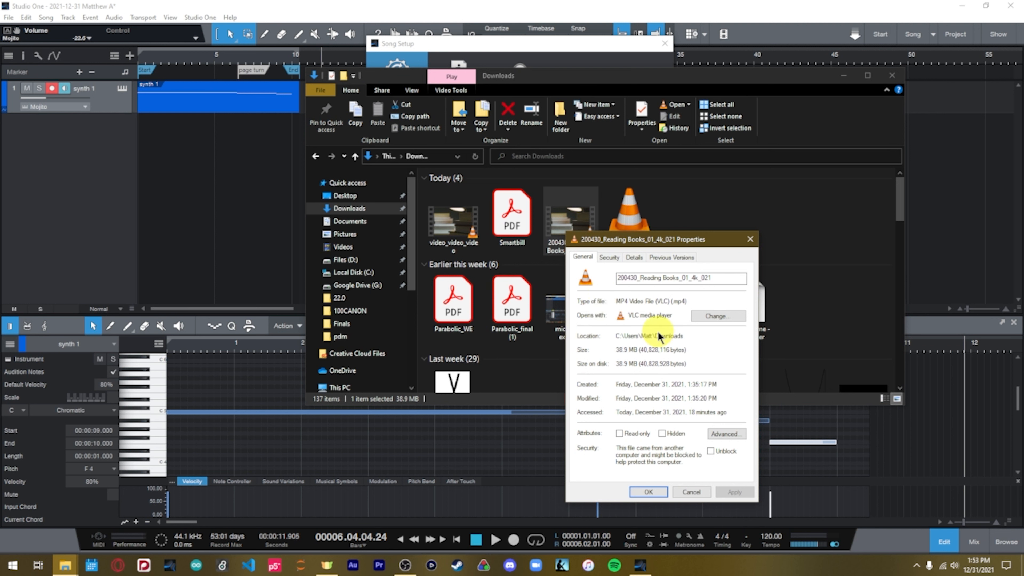
click(632, 260)
scroll(709, 402, down, 2)
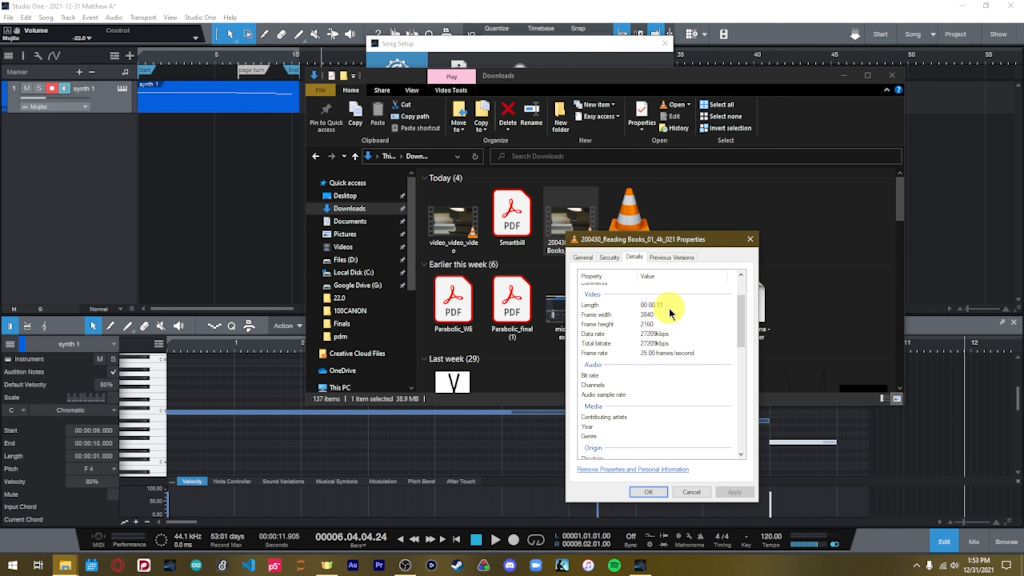
click(749, 240)
click(891, 76)
Step: Set the song's frame rate to 25 fps and accept the song setup
click(540, 150)
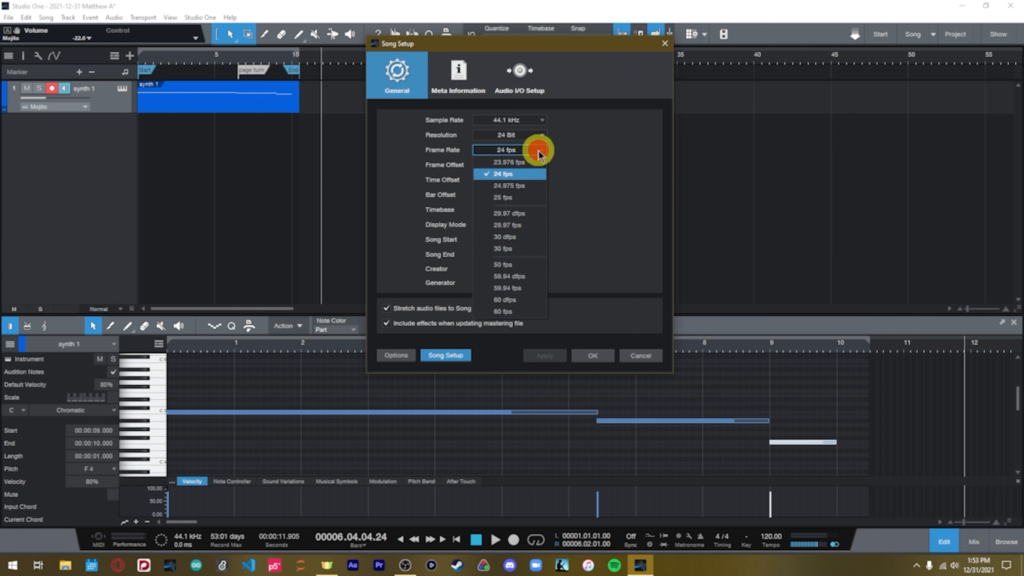
click(522, 201)
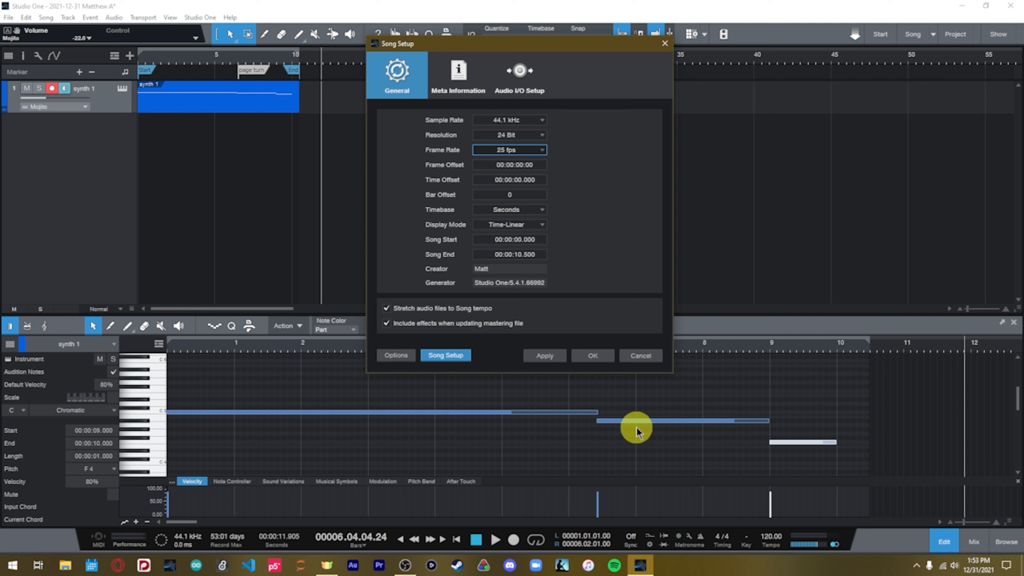
click(589, 356)
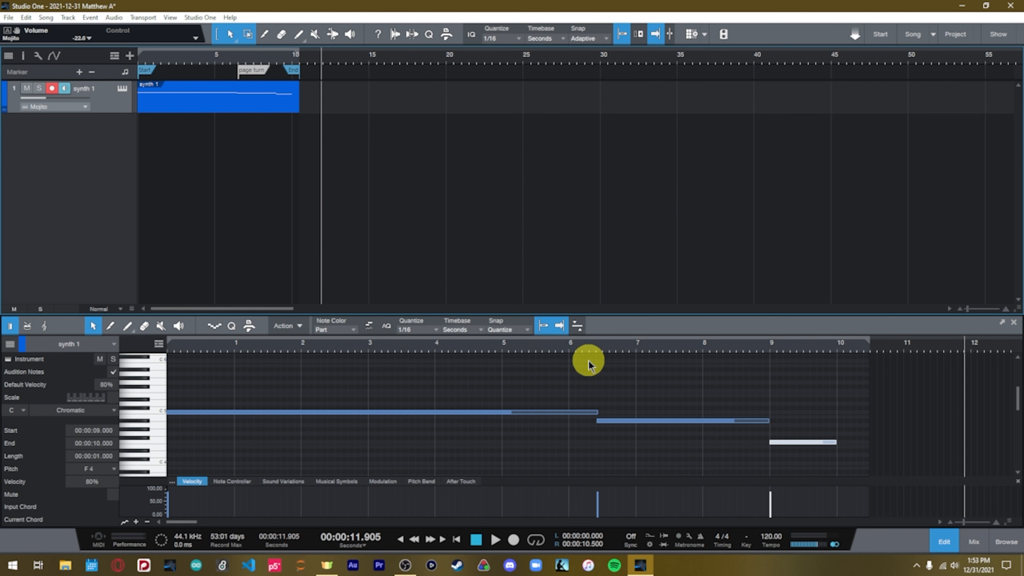